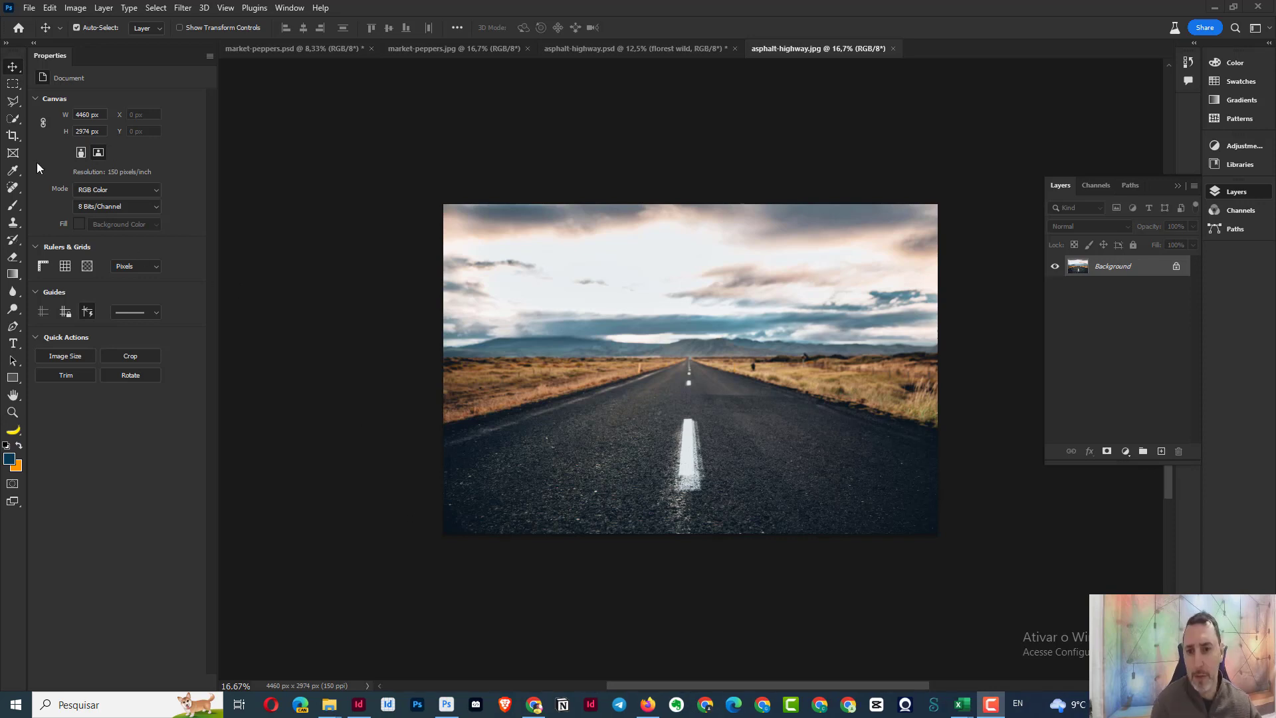
- Select a box on the central road and Generative Fill it with 'carro esportivo'
{"action": "left_click", "coordinate": [12, 101]}
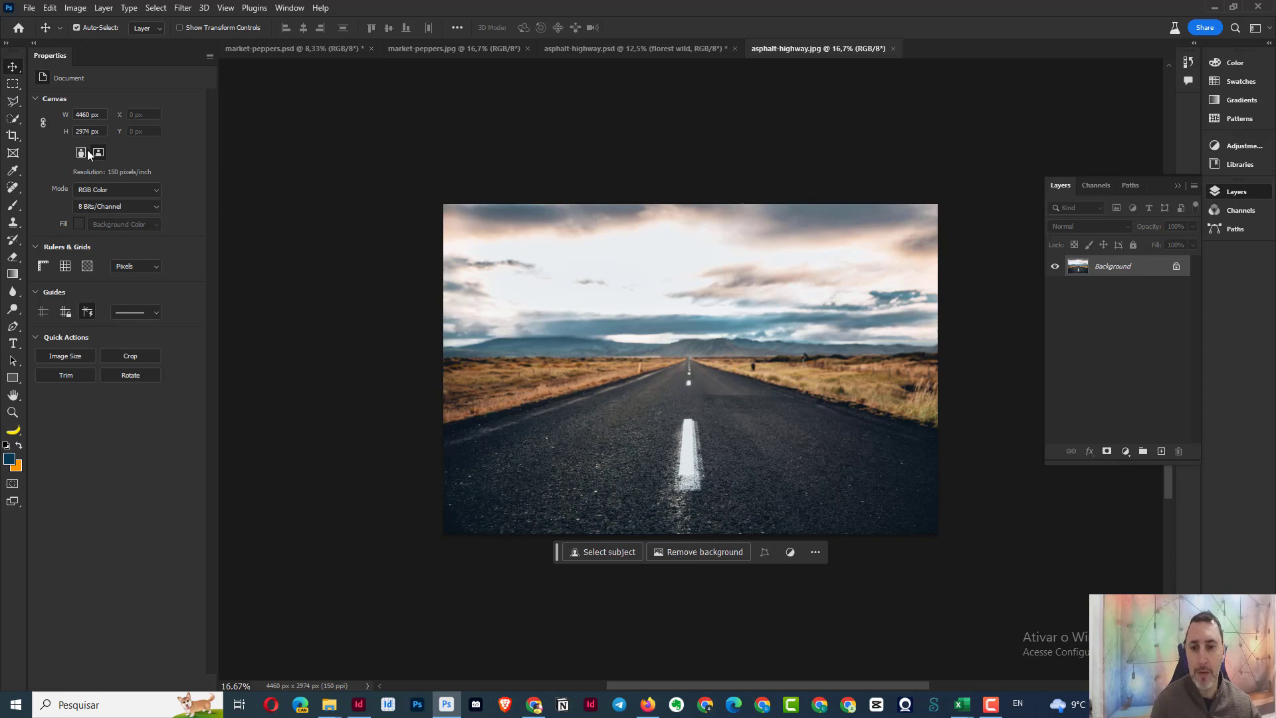
{"action": "left_click", "coordinate": [13, 84]}
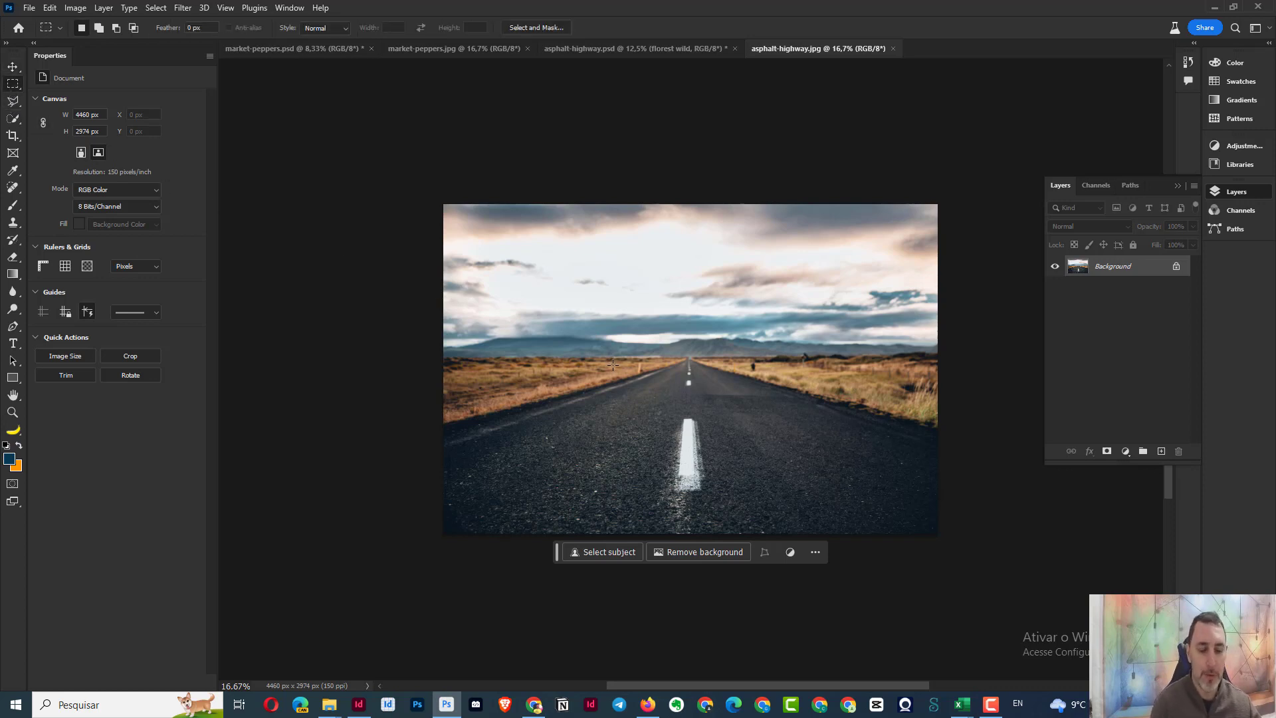
{"action": "left_click_drag", "start_coordinate": [612, 343], "coordinate": [774, 431]}
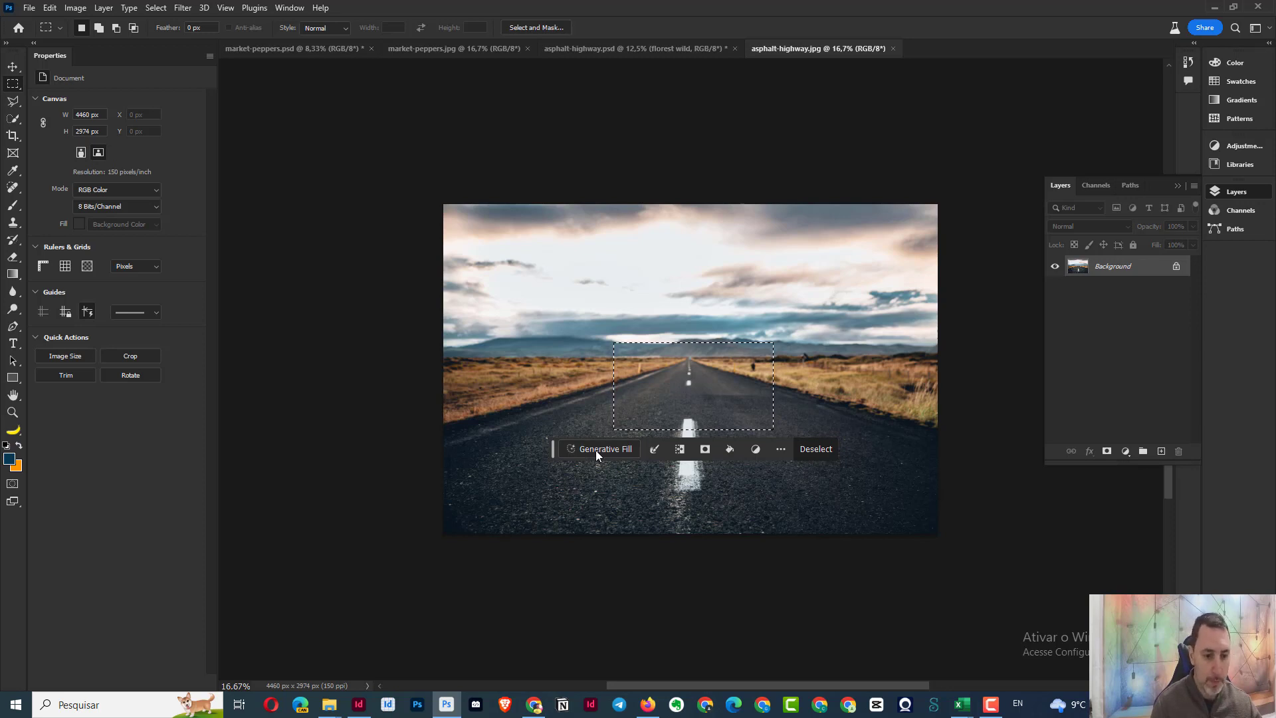
{"action": "left_click", "coordinate": [595, 449]}
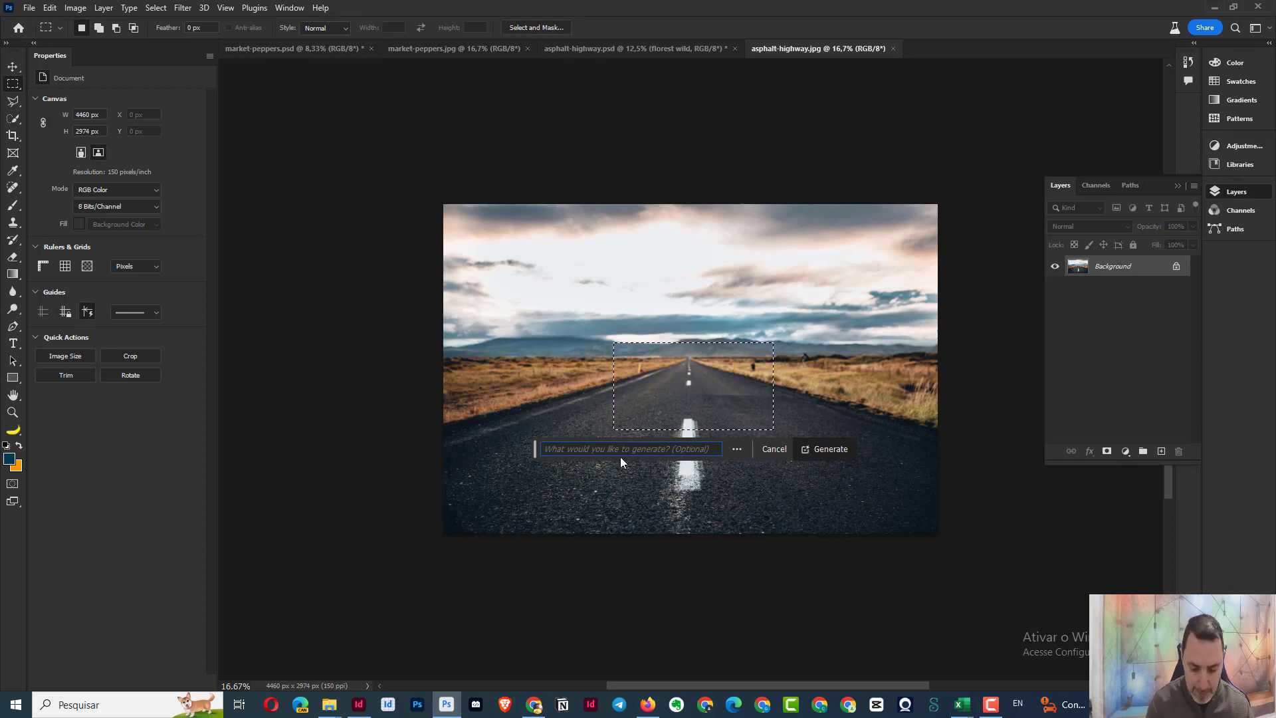
{"action": "type", "text": "carro es"}
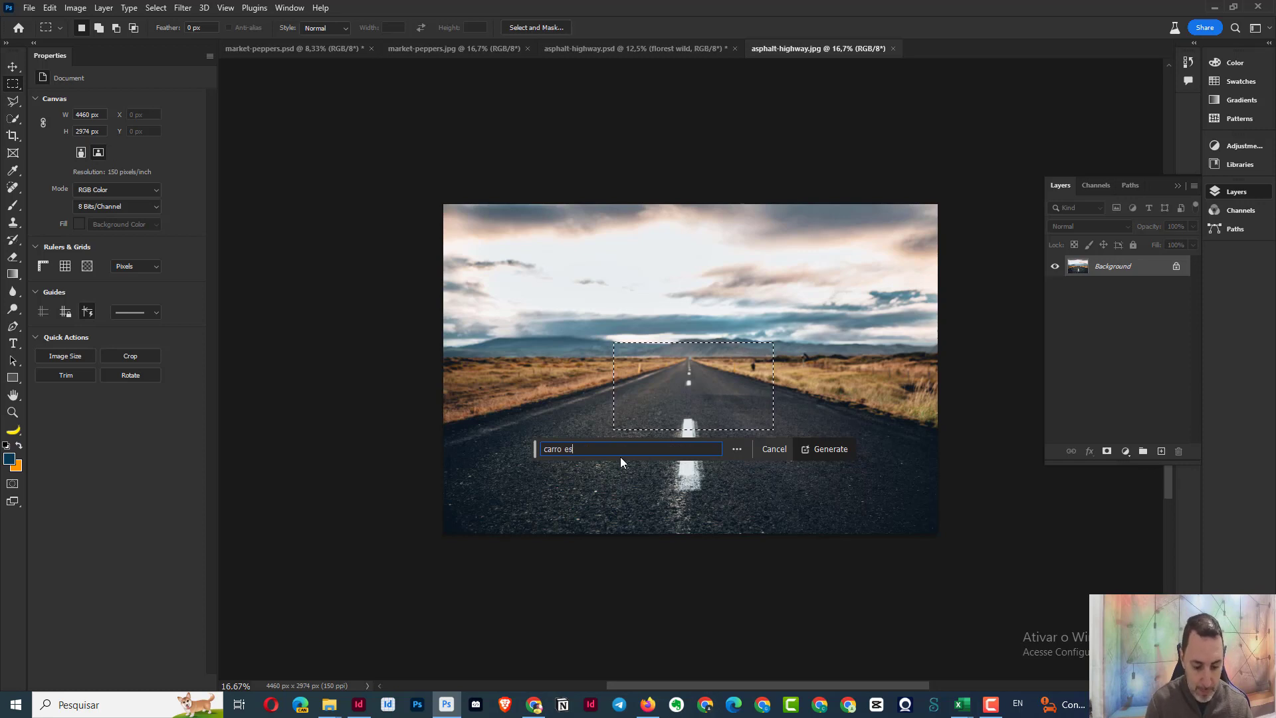
{"action": "type", "text": "porti"}
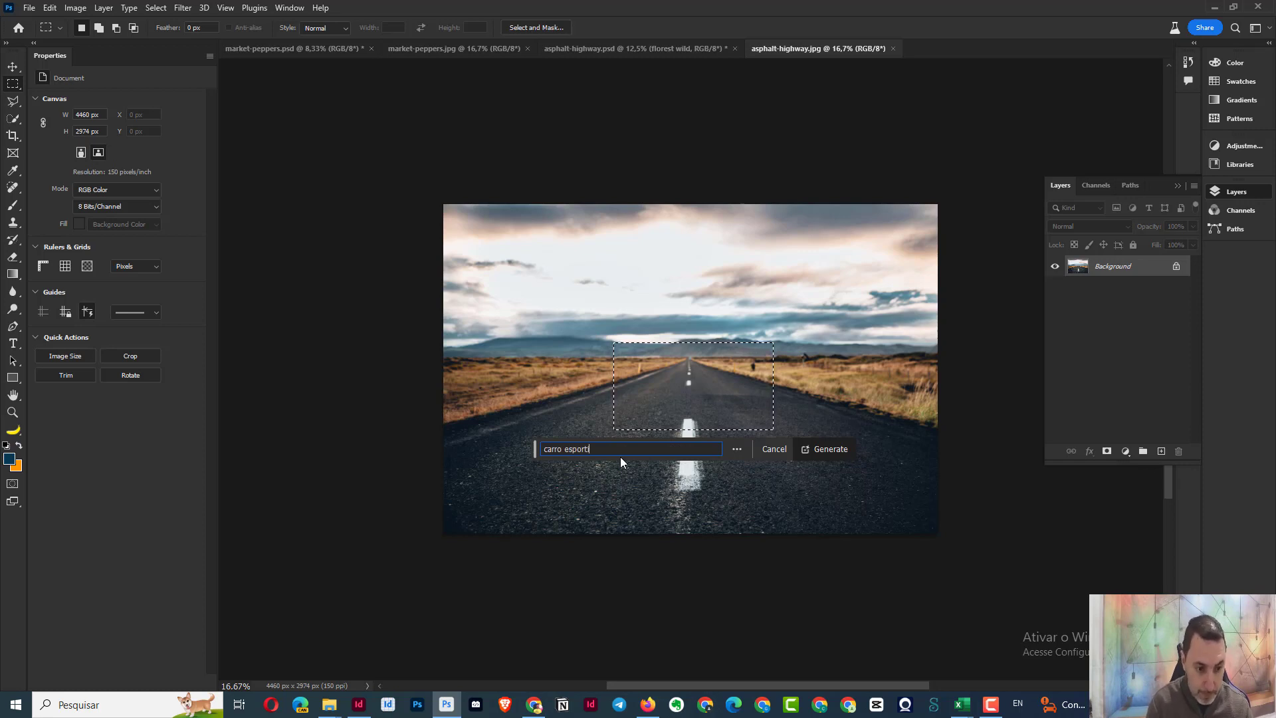
{"action": "type", "text": "vo"}
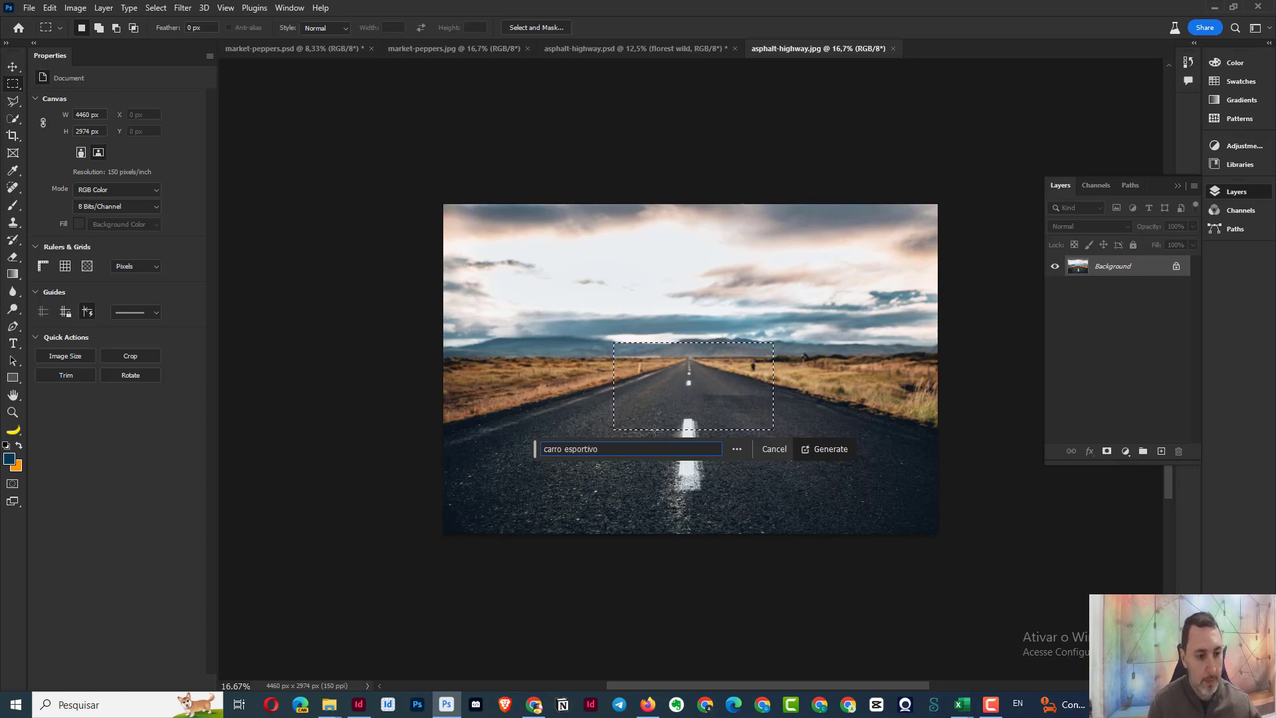
{"action": "left_click", "coordinate": [827, 450]}
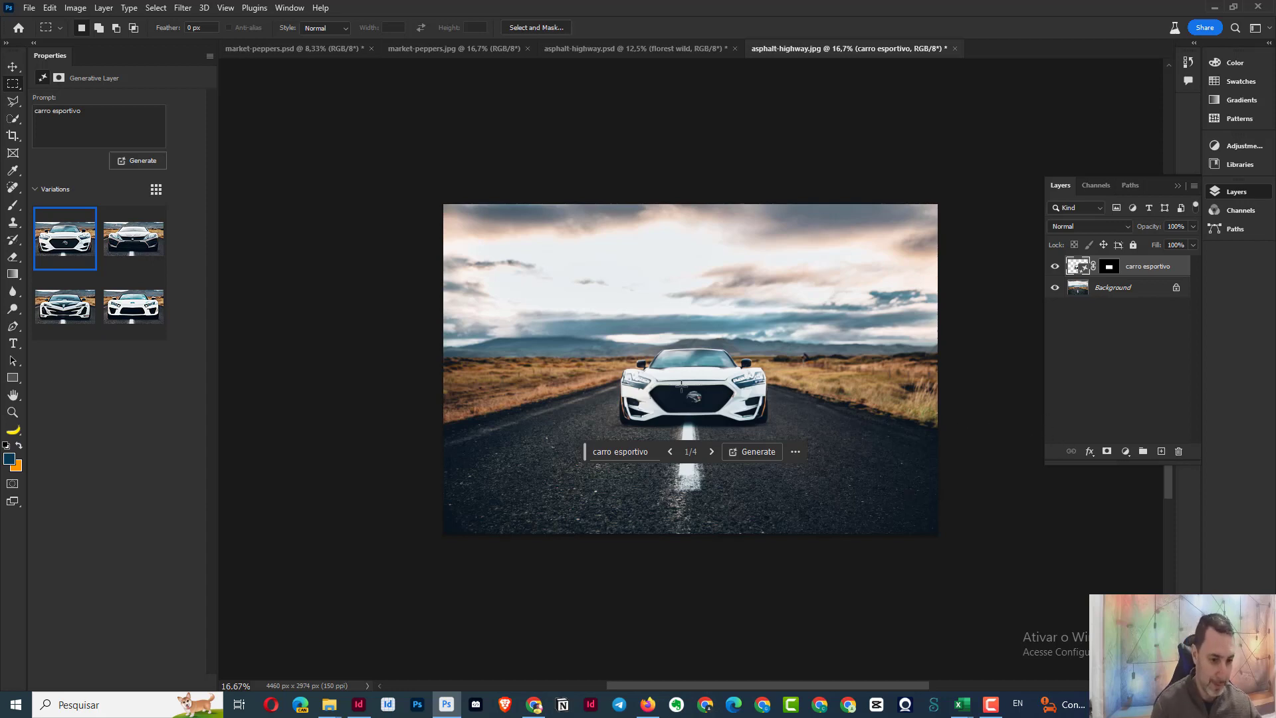
- Browse the four generated car variations and keep variation 3, the black-hood car
{"action": "left_click", "coordinate": [710, 452]}
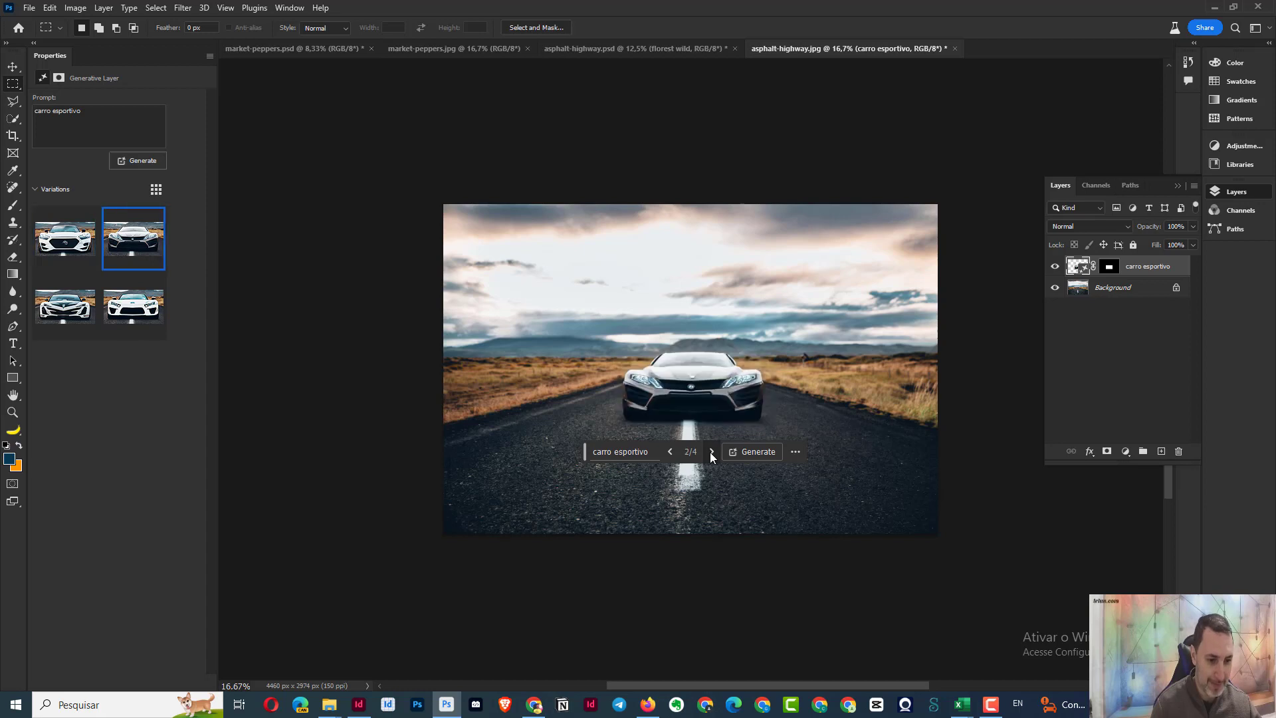
{"action": "left_click", "coordinate": [711, 452]}
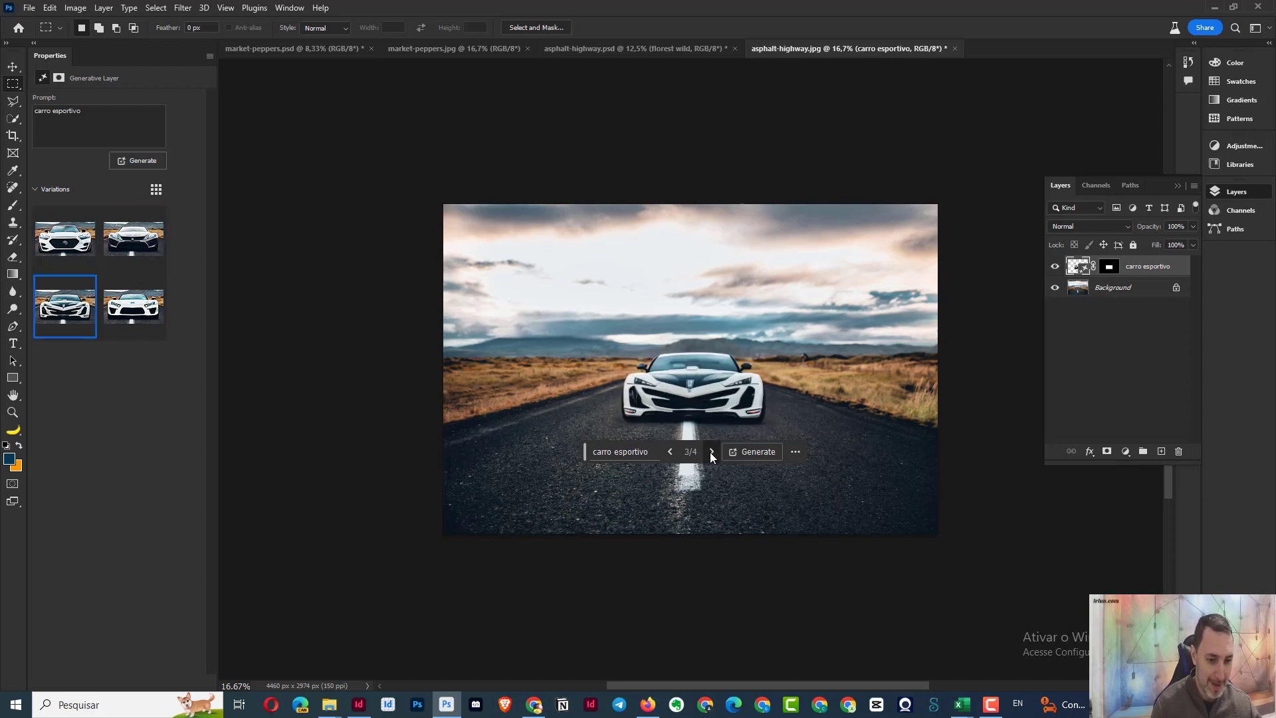
{"action": "left_click", "coordinate": [709, 452]}
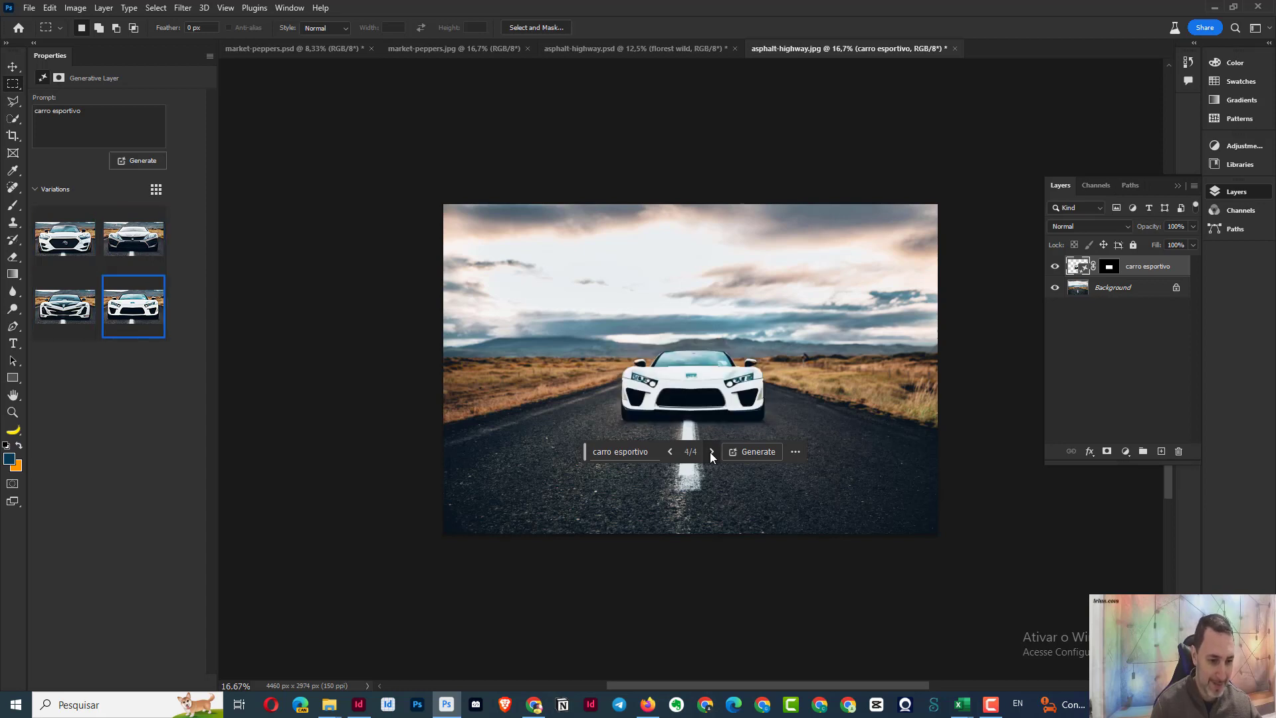
{"action": "left_click", "coordinate": [672, 453]}
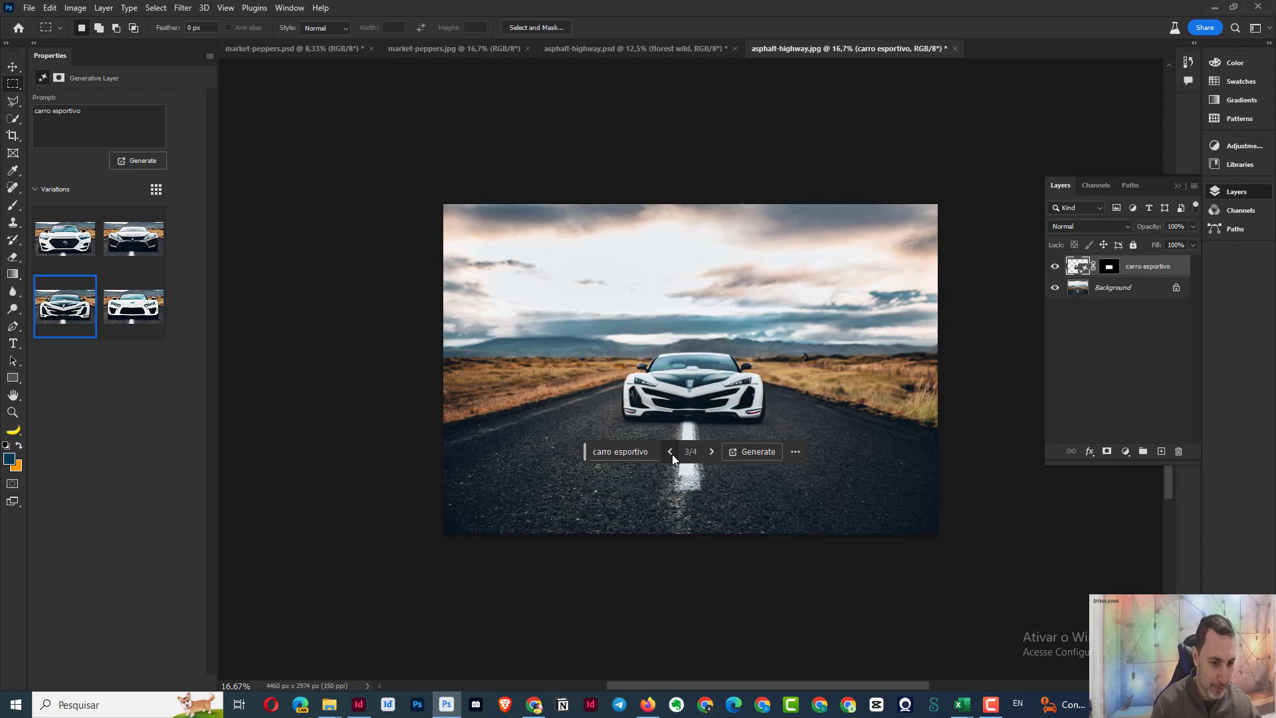
{"action": "left_click", "coordinate": [1055, 266]}
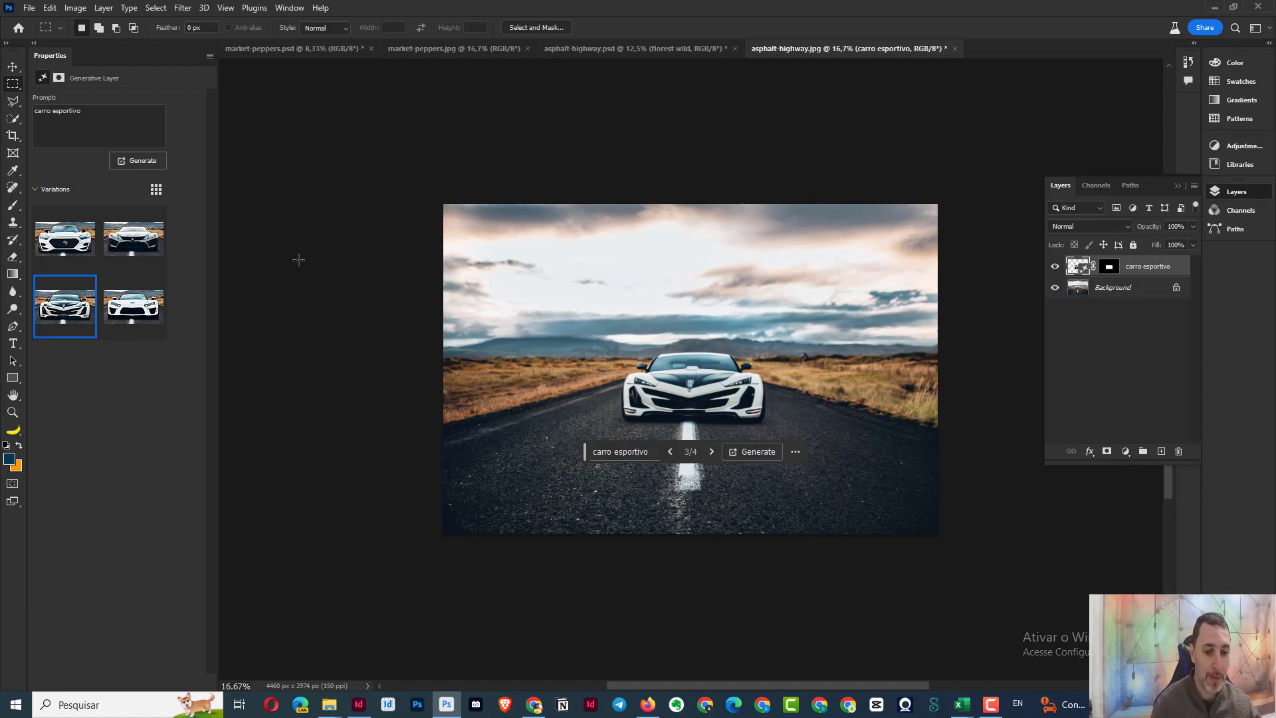
- Close the generation controls, zoom out and convert the Background into Layer 0
{"action": "key", "text": "v"}
{"action": "left_click", "coordinate": [342, 307]}
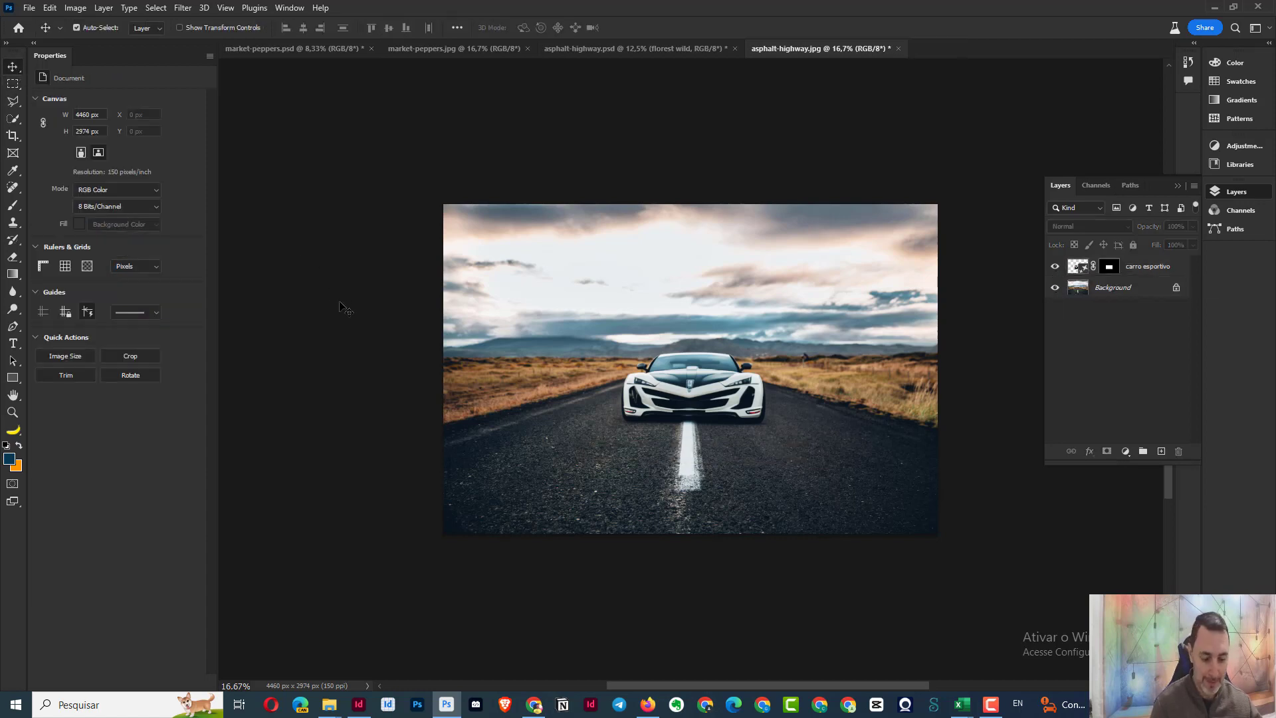
{"action": "key", "text": "ctrl+minus"}
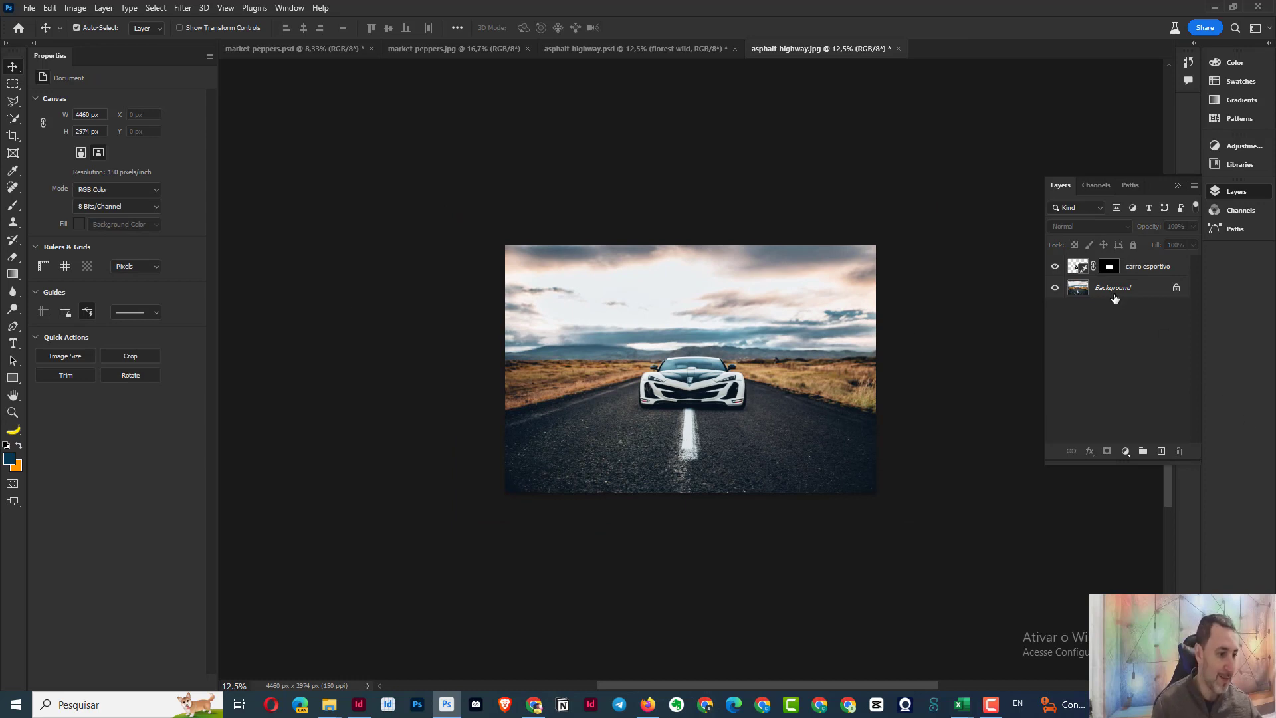
{"action": "double_click", "coordinate": [1112, 287]}
{"action": "left_click", "coordinate": [744, 212]}
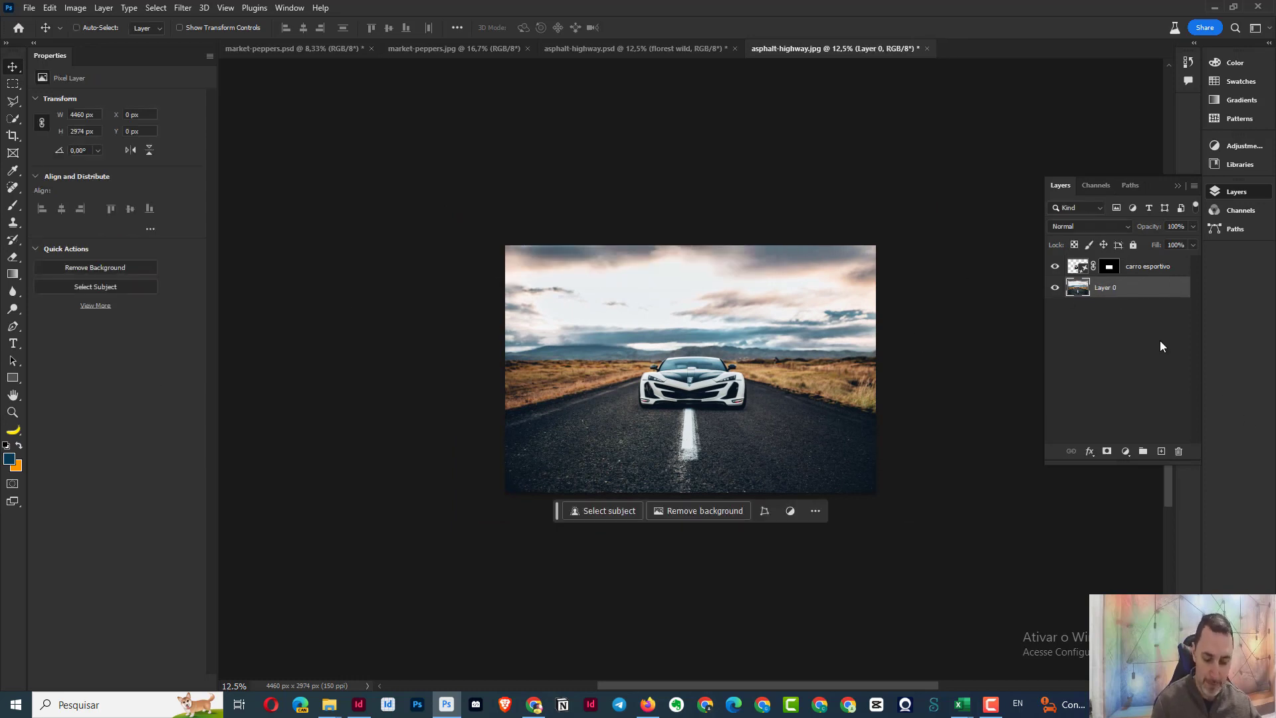
- Try top-anchored canvas heights of 3500 px and then 4000 px
{"action": "key", "text": "ctrl+alt+c"}
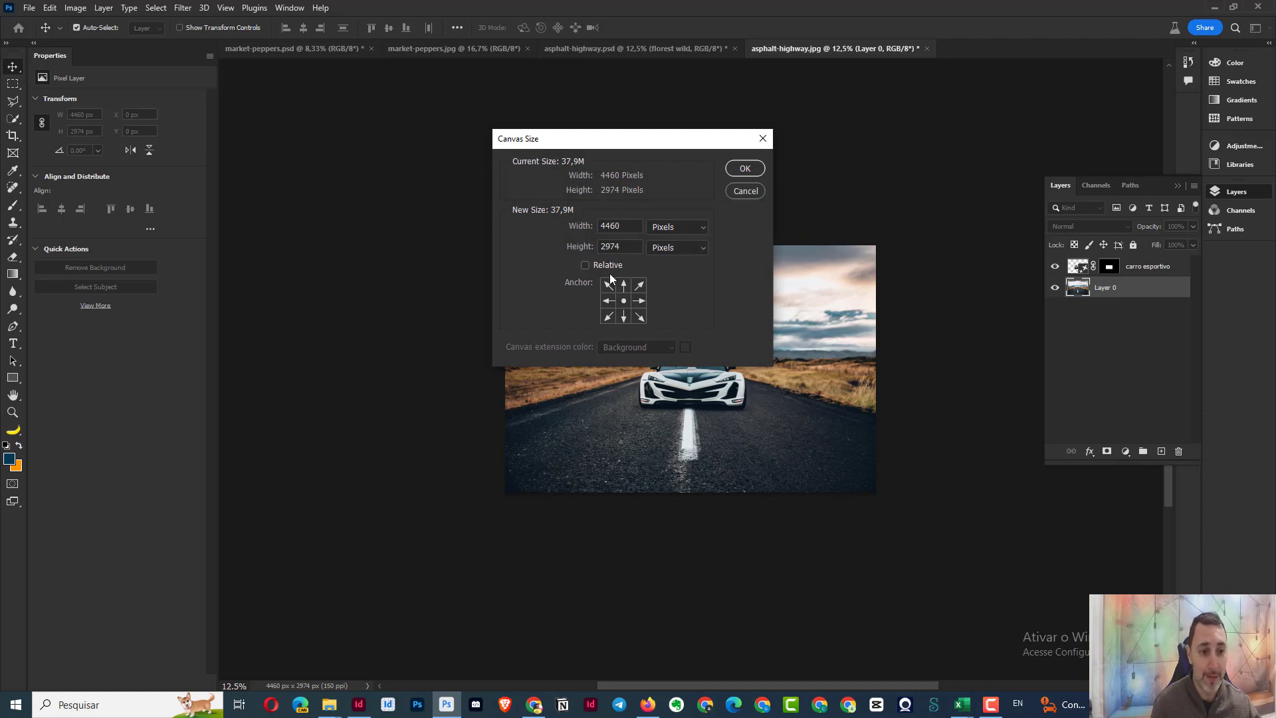
{"action": "left_click", "coordinate": [629, 287]}
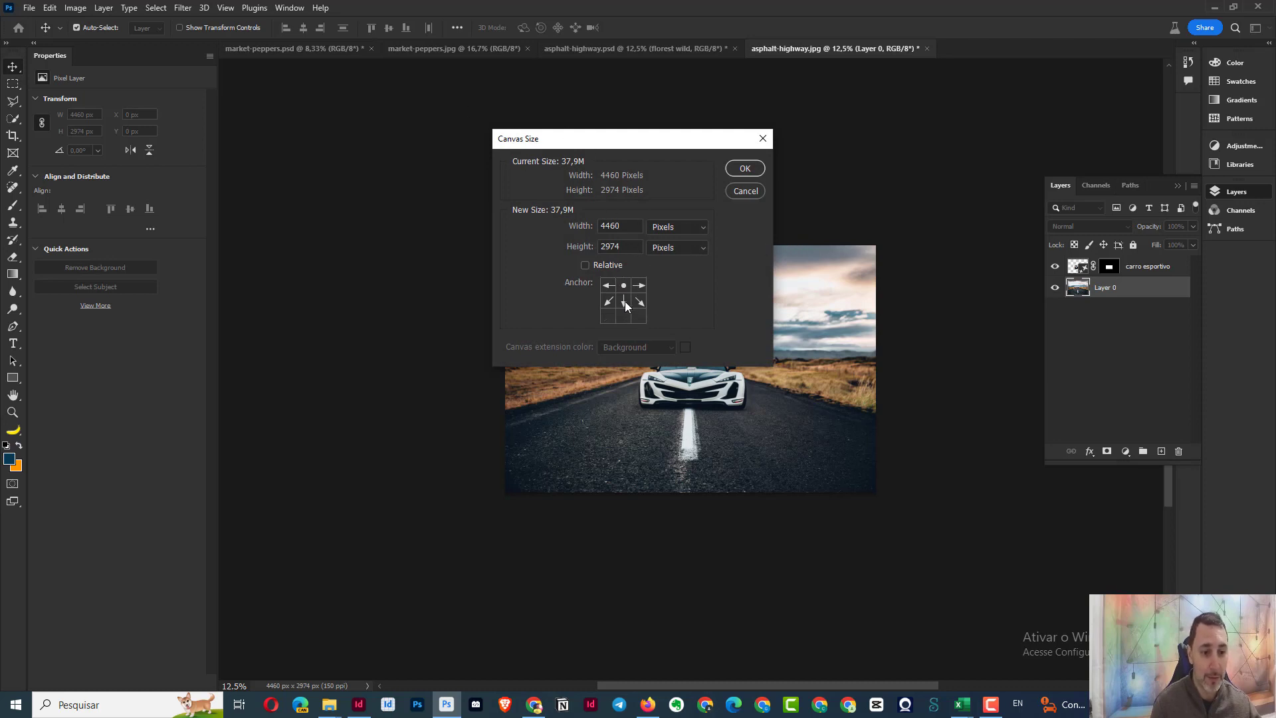
{"action": "double_click", "coordinate": [618, 247]}
{"action": "type", "text": "3500"}
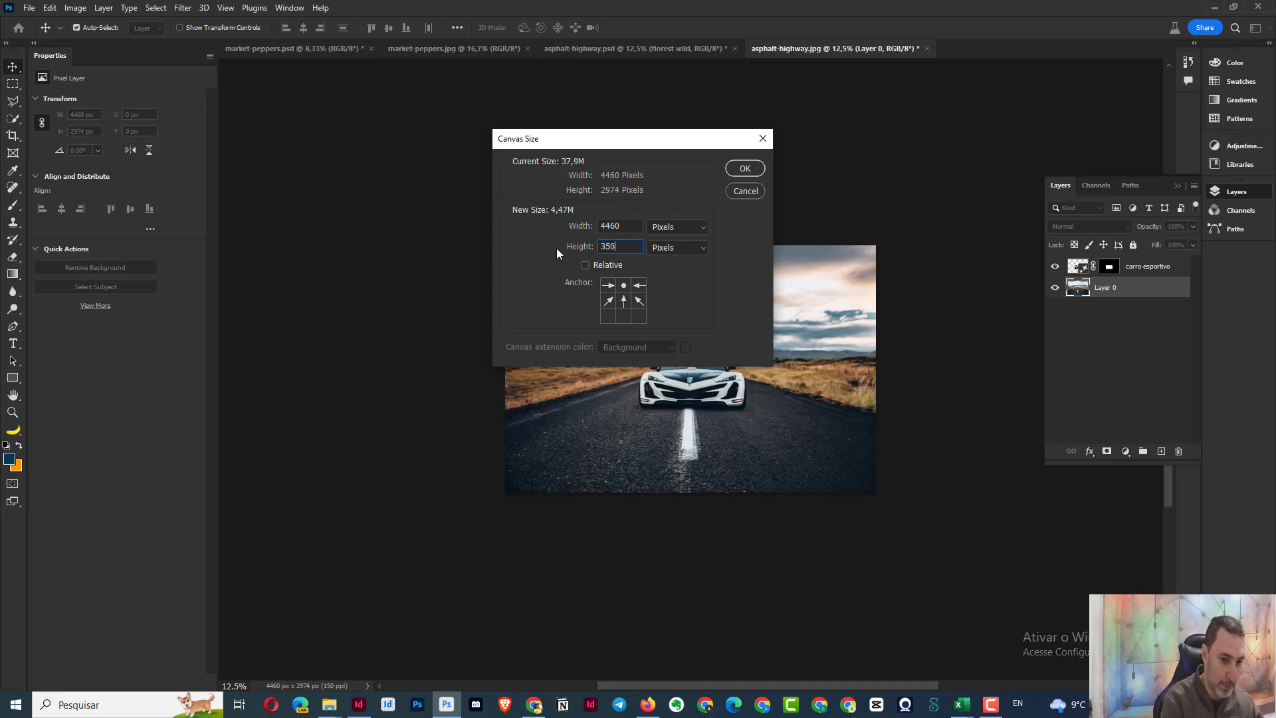
{"action": "left_click", "coordinate": [745, 169]}
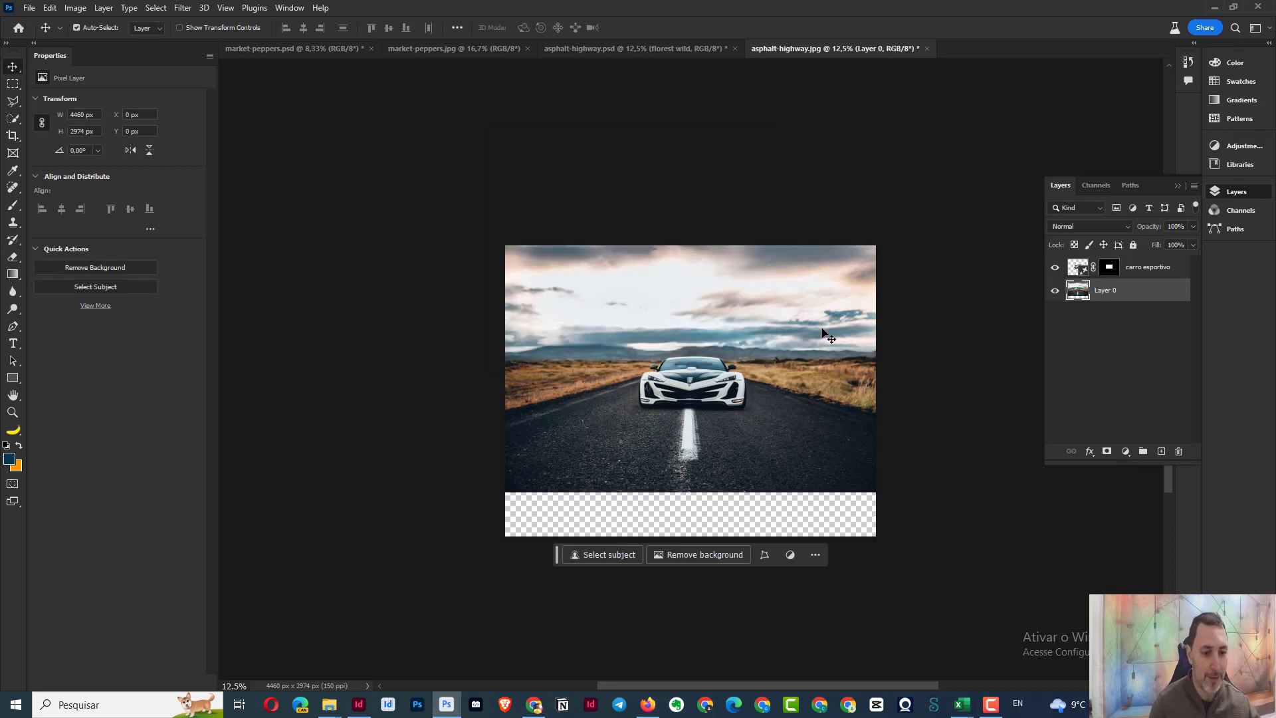
{"action": "key", "text": "ctrl+alt+c"}
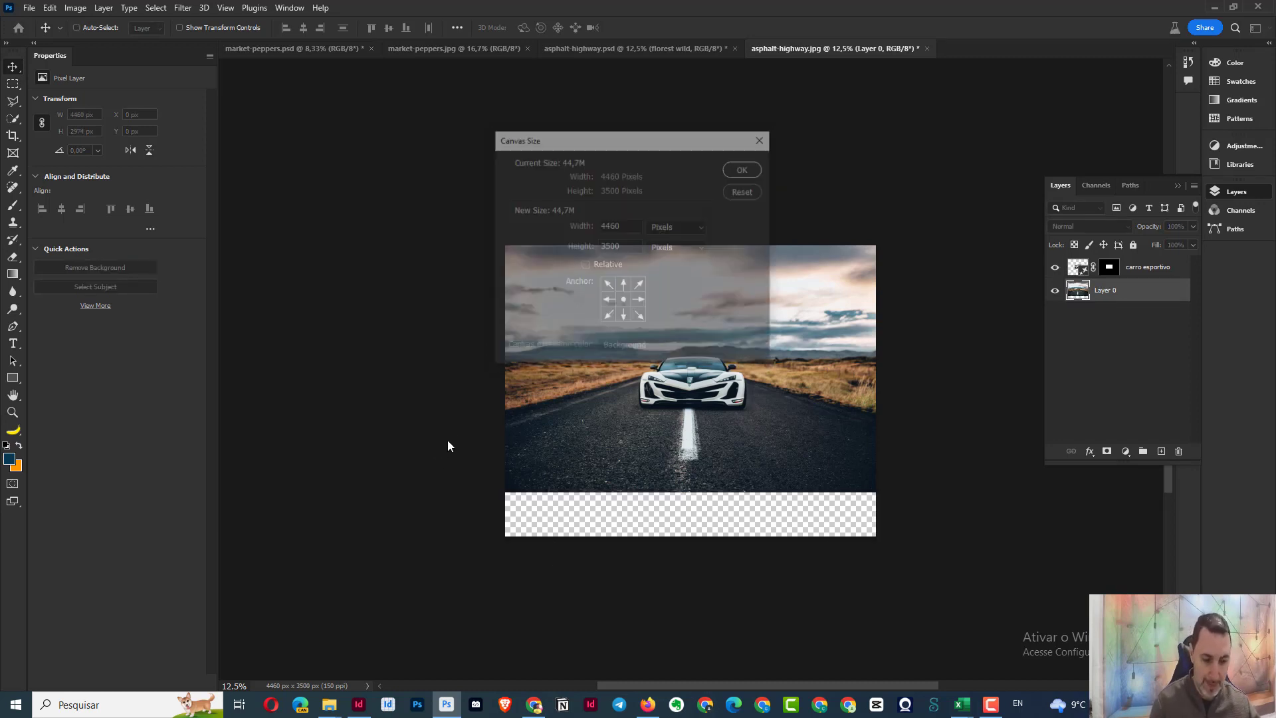
{"action": "type", "text": "4000"}
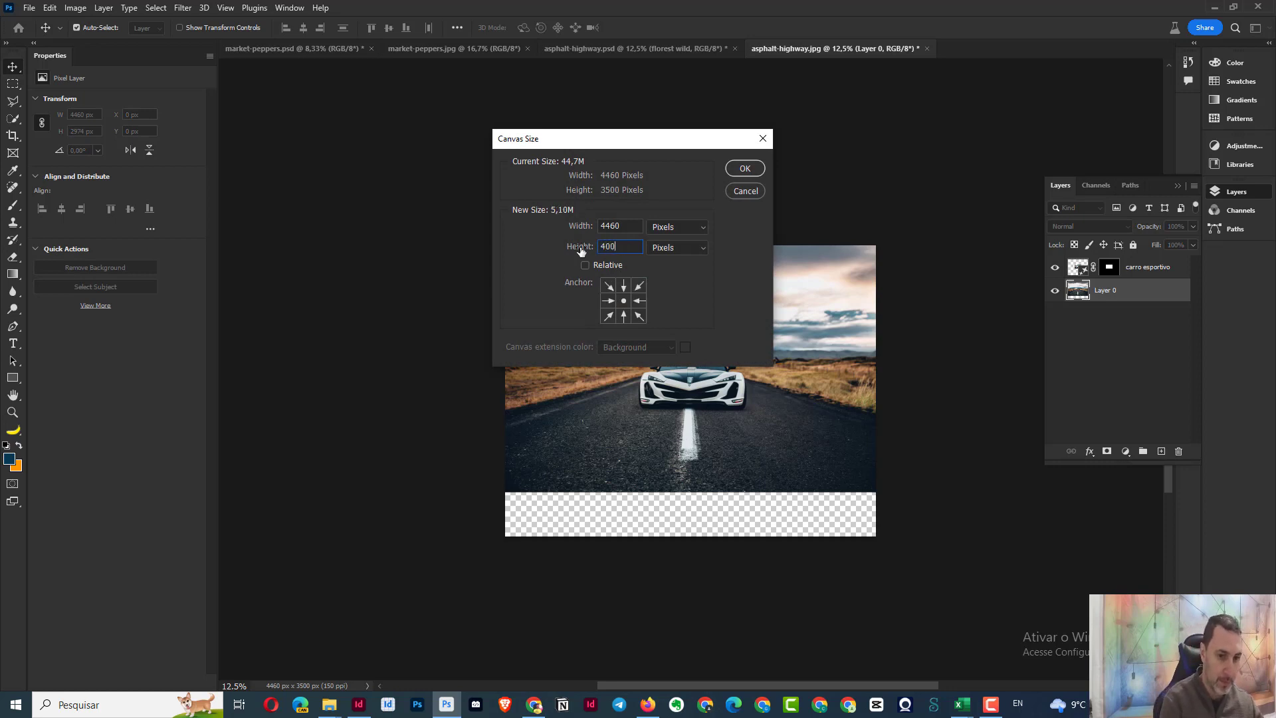
{"action": "left_click", "coordinate": [744, 168]}
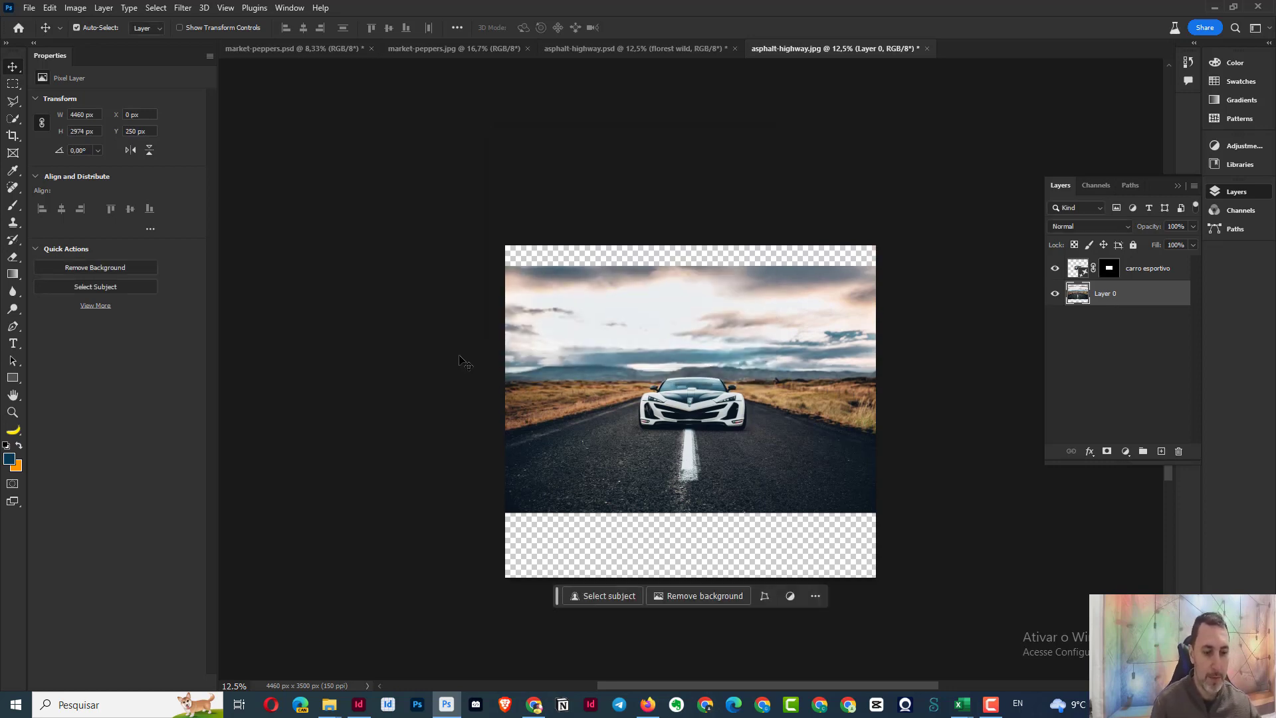
- Undo and resize the canvas to 5000 px tall, anchored at the top
{"action": "key", "text": "ctrl+z"}
{"action": "key", "text": "ctrl+alt+c"}
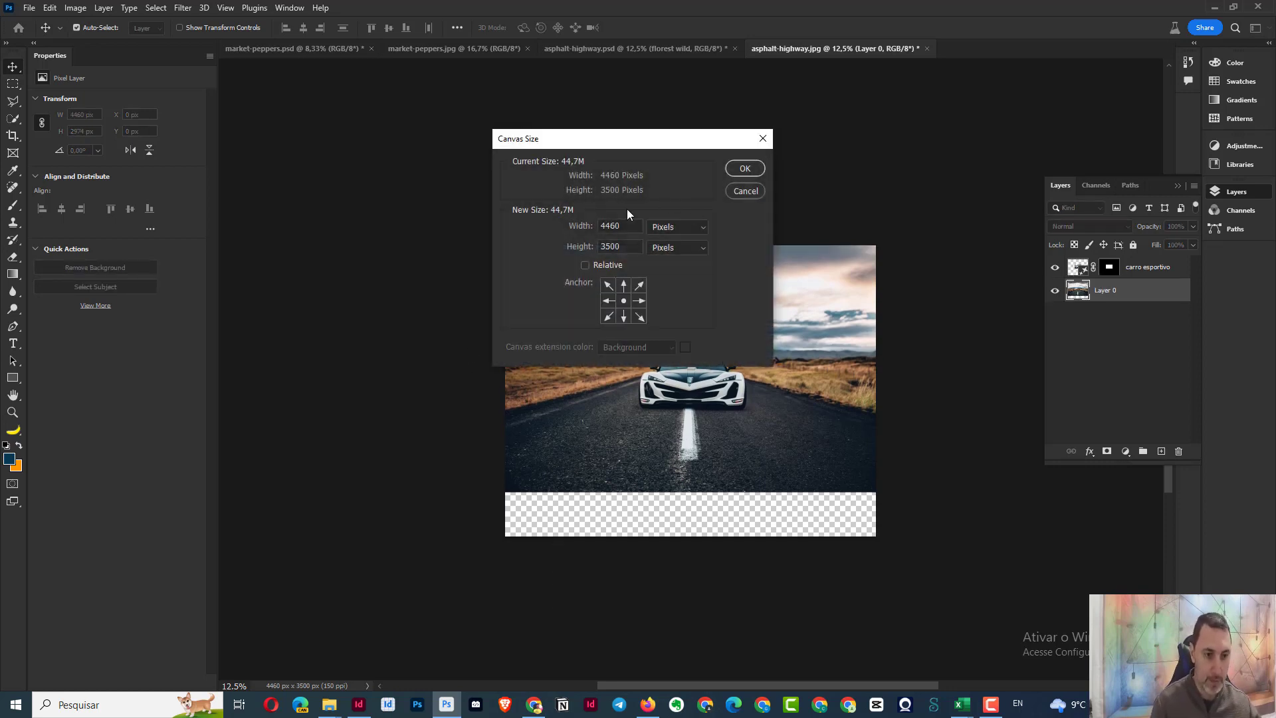
{"action": "left_click", "coordinate": [623, 285]}
{"action": "double_click", "coordinate": [618, 246]}
{"action": "type", "text": "5"}
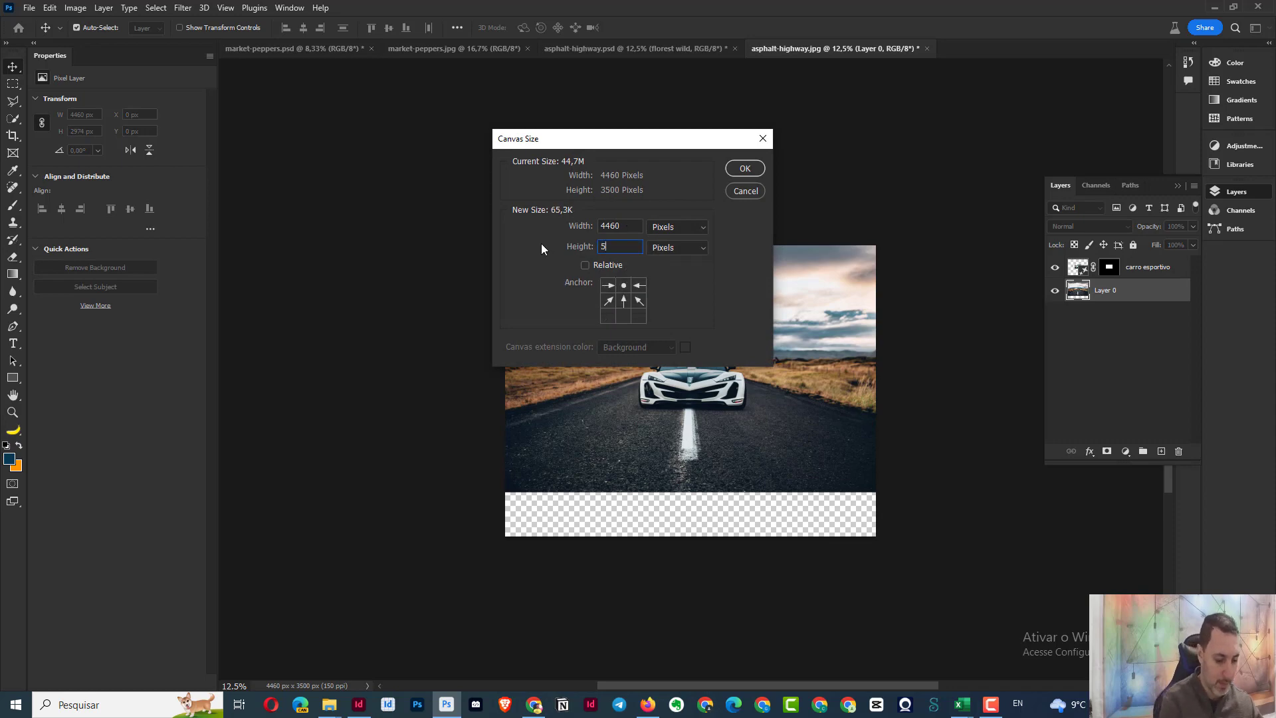
{"action": "type", "text": "000"}
{"action": "left_click", "coordinate": [745, 168]}
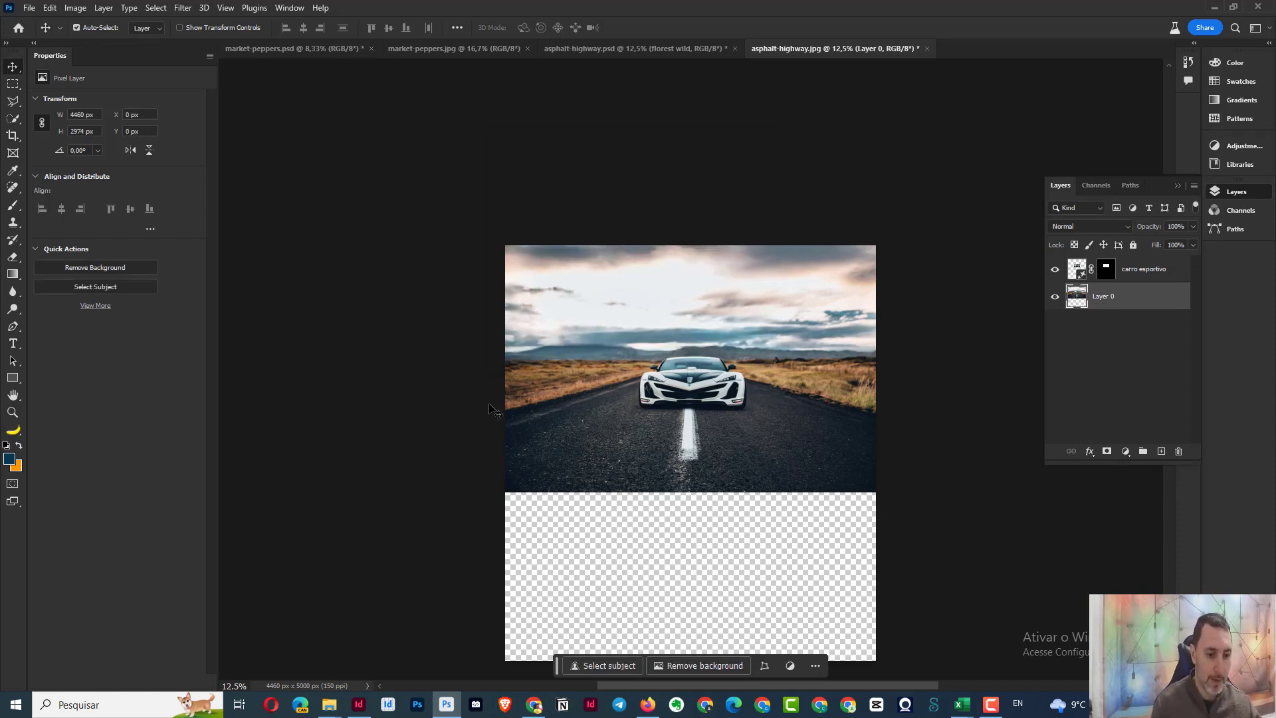
{"action": "scroll", "coordinate": [485, 404], "scroll_direction": "down", "scroll_amount": 1}
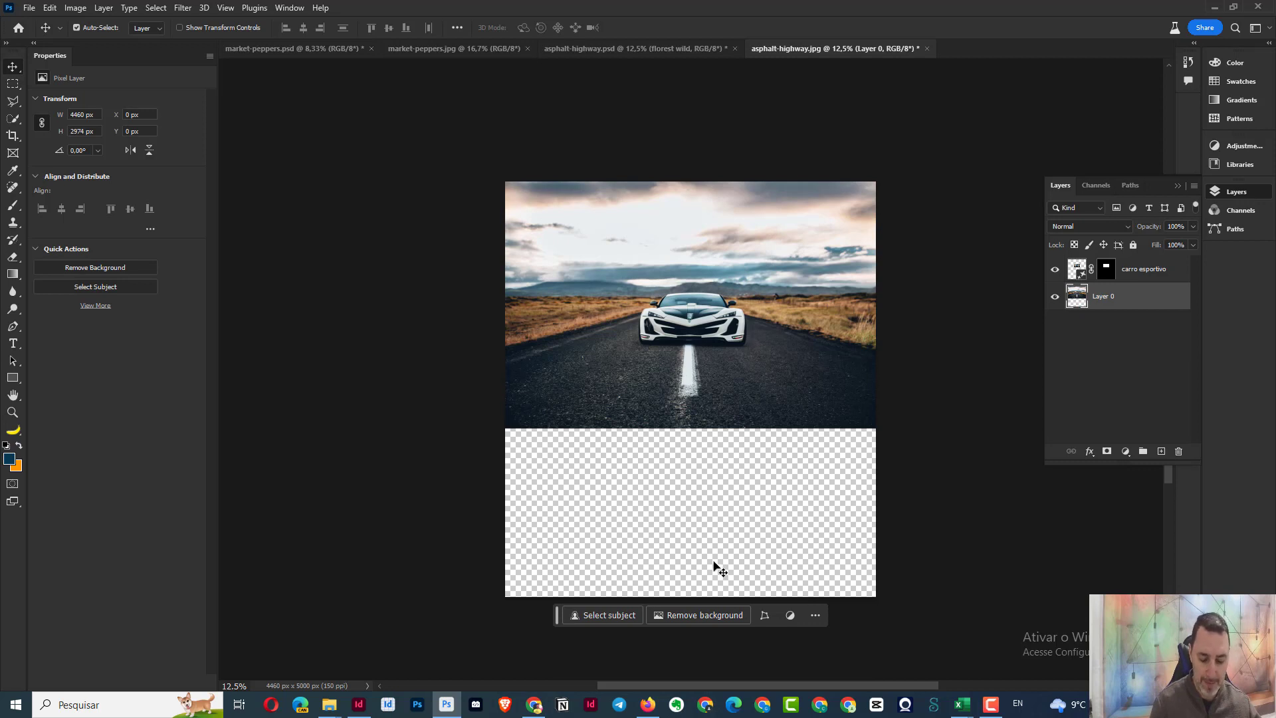
- Select the empty lower area plus a road strip and run Generative Fill with no prompt
{"action": "key", "text": "m"}
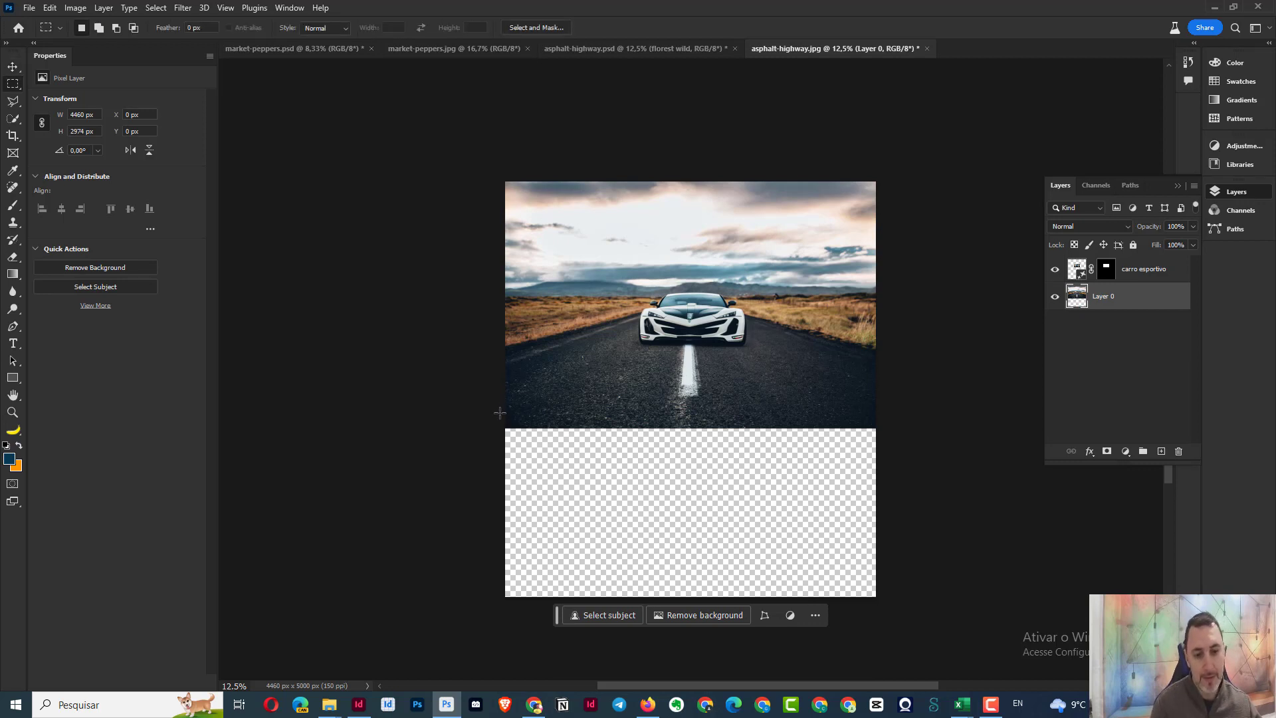
{"action": "left_click_drag", "start_coordinate": [499, 413], "coordinate": [920, 601]}
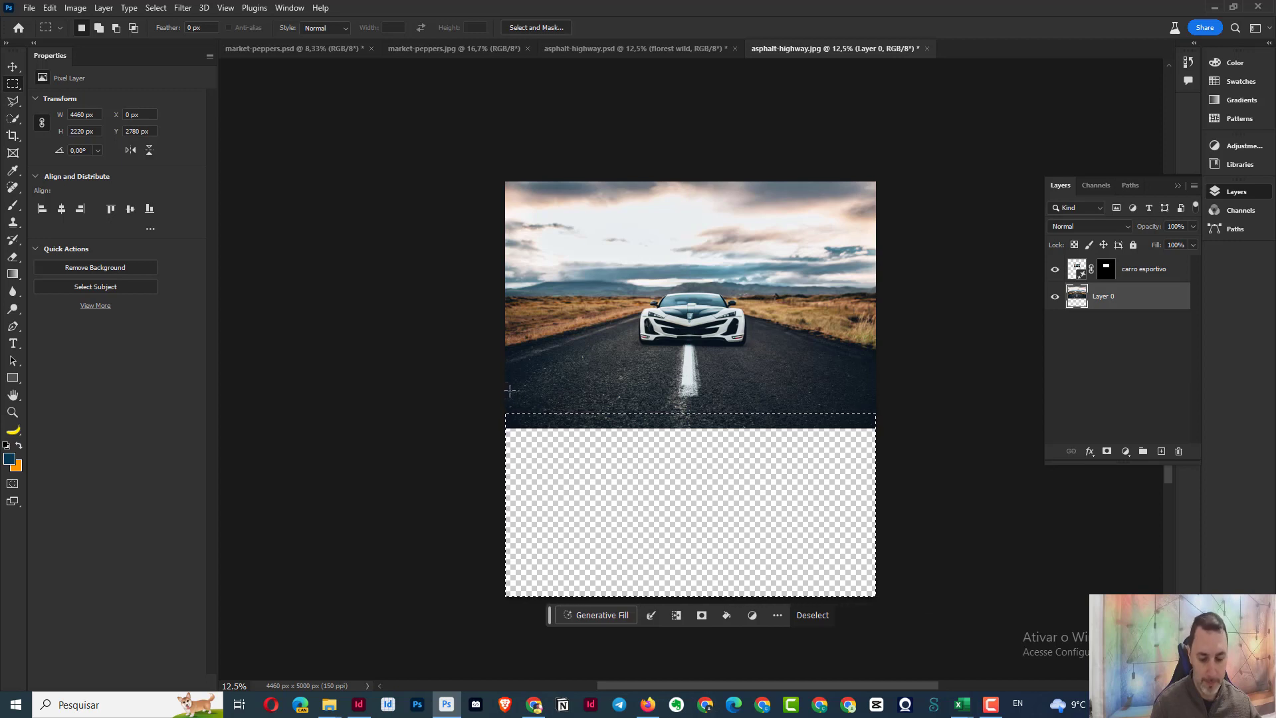
{"action": "left_click_drag", "start_coordinate": [504, 384], "coordinate": [905, 421]}
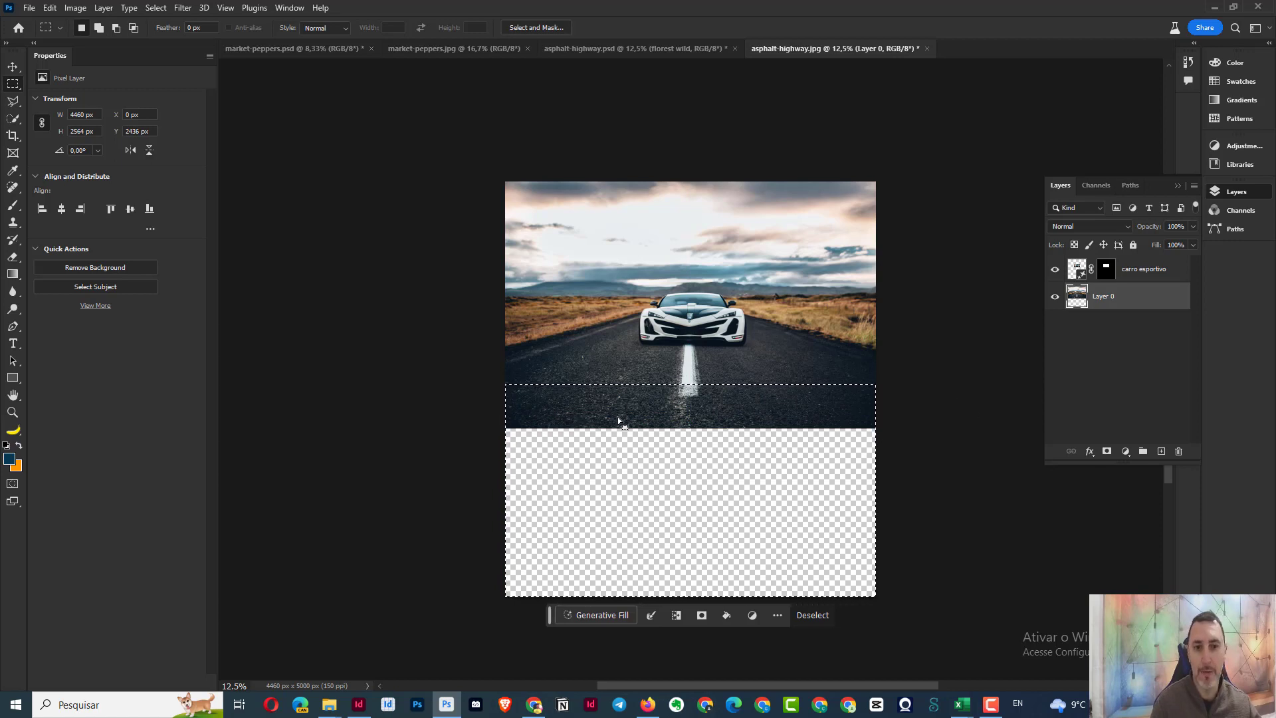
{"action": "left_click", "coordinate": [597, 616]}
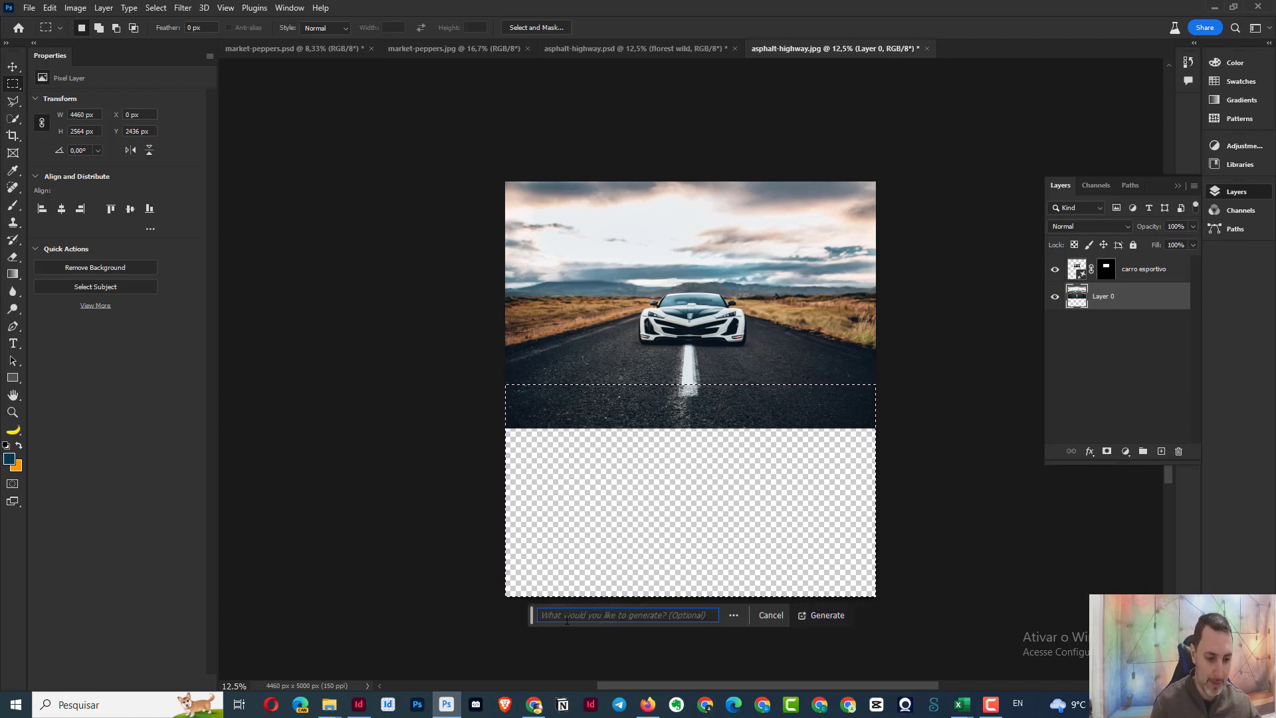
{"action": "left_click", "coordinate": [847, 610]}
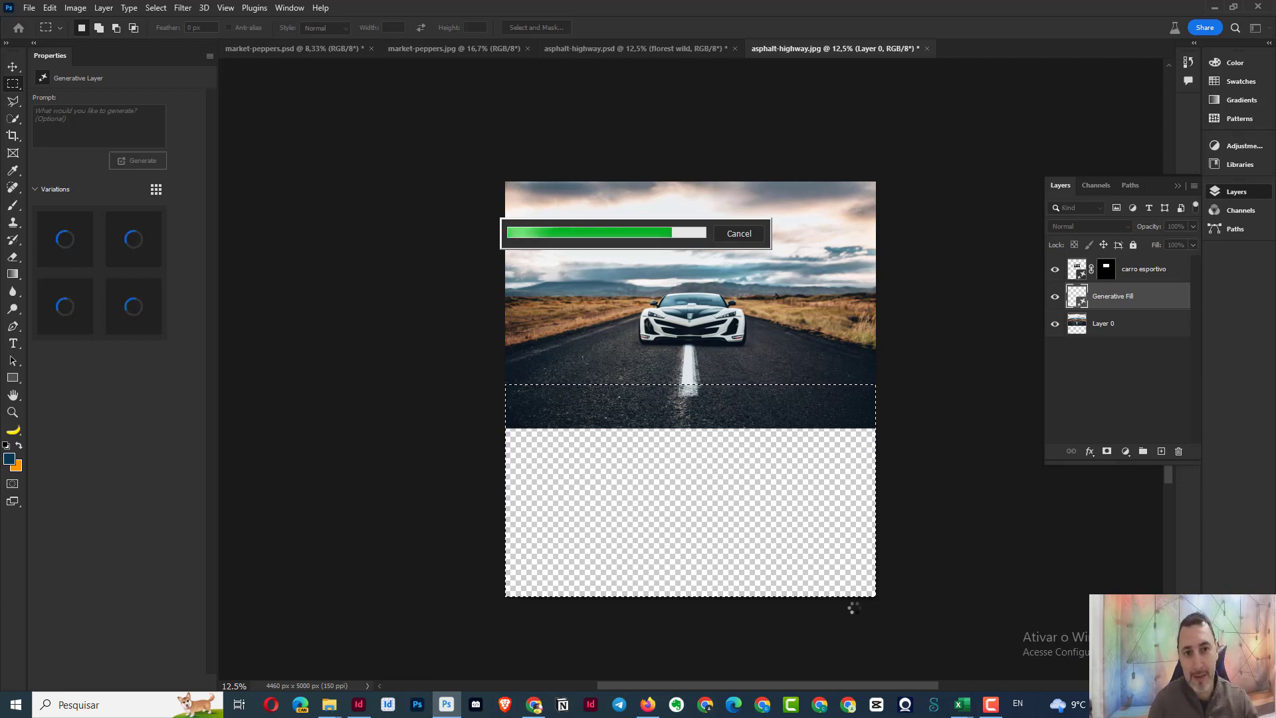
- Step through the road-extension variations to variation 4 of 4
{"action": "key", "text": "Escape"}
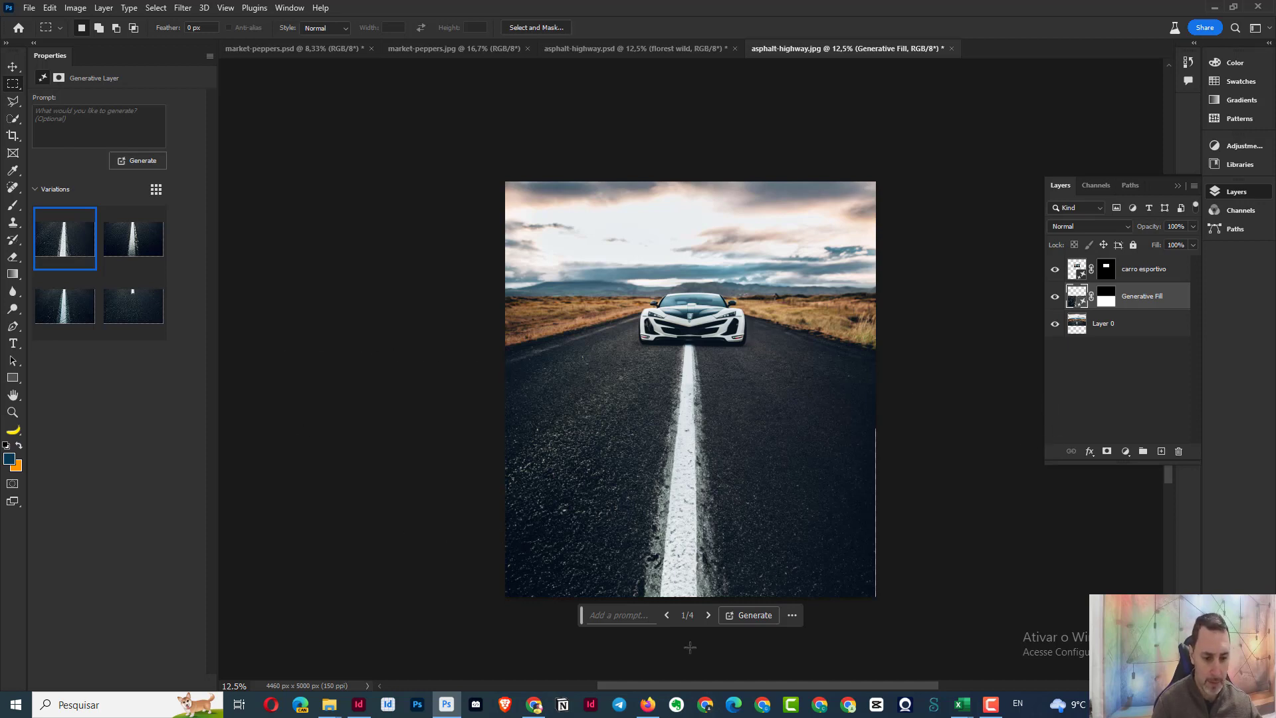
{"action": "left_click", "coordinate": [706, 614]}
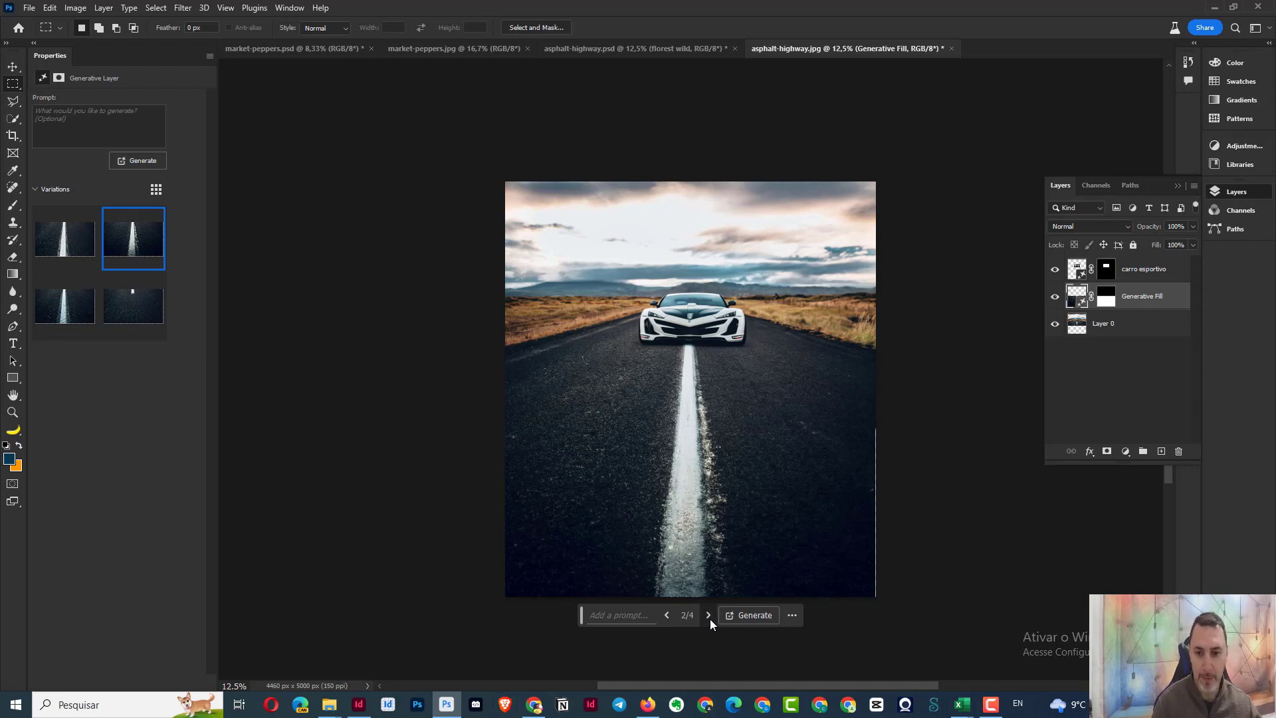
{"action": "left_click", "coordinate": [709, 616]}
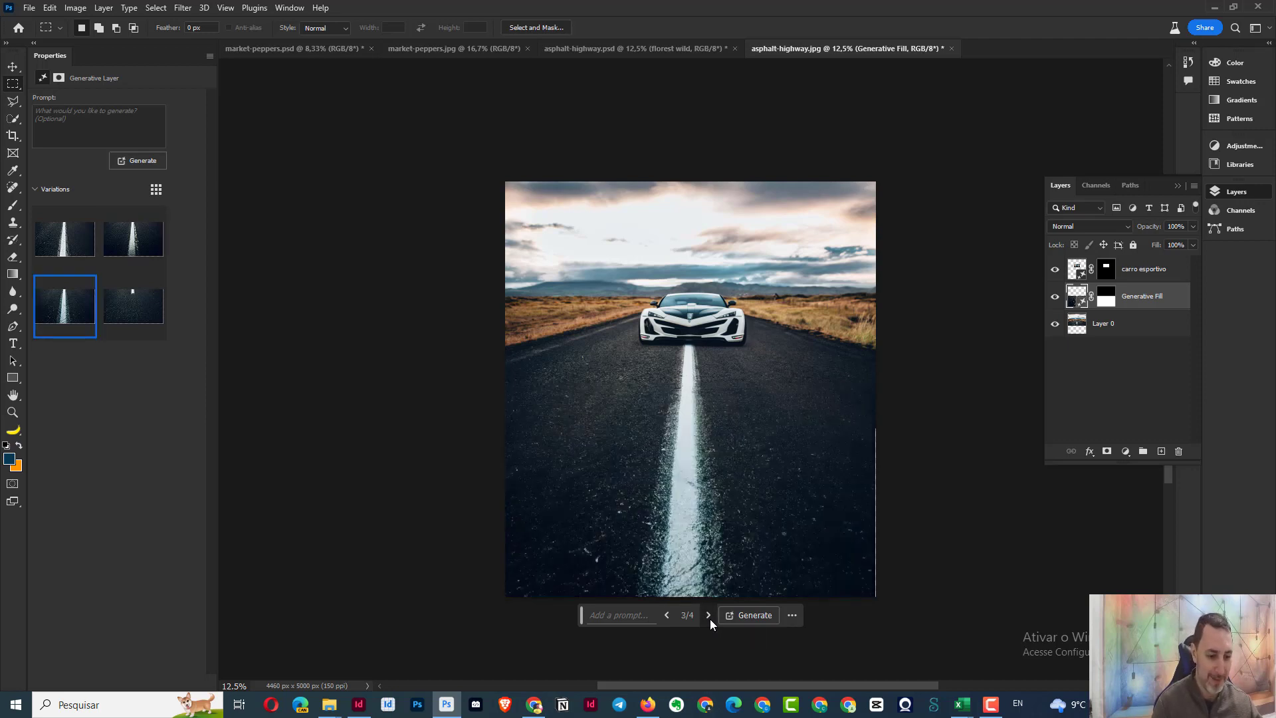
{"action": "left_click", "coordinate": [709, 616]}
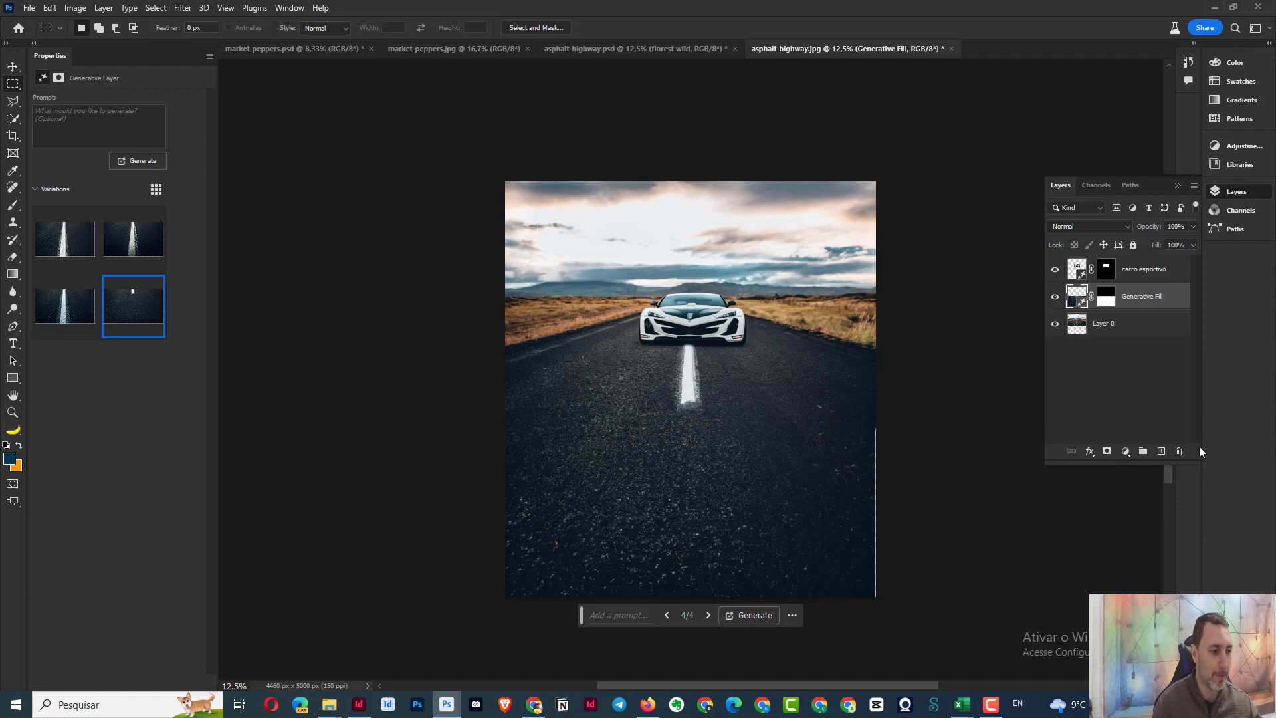
- Hide the car and fill layers, then revert asphalt-highway.jpg to its saved version
{"action": "left_click_drag", "start_coordinate": [1054, 269], "coordinate": [1055, 297]}
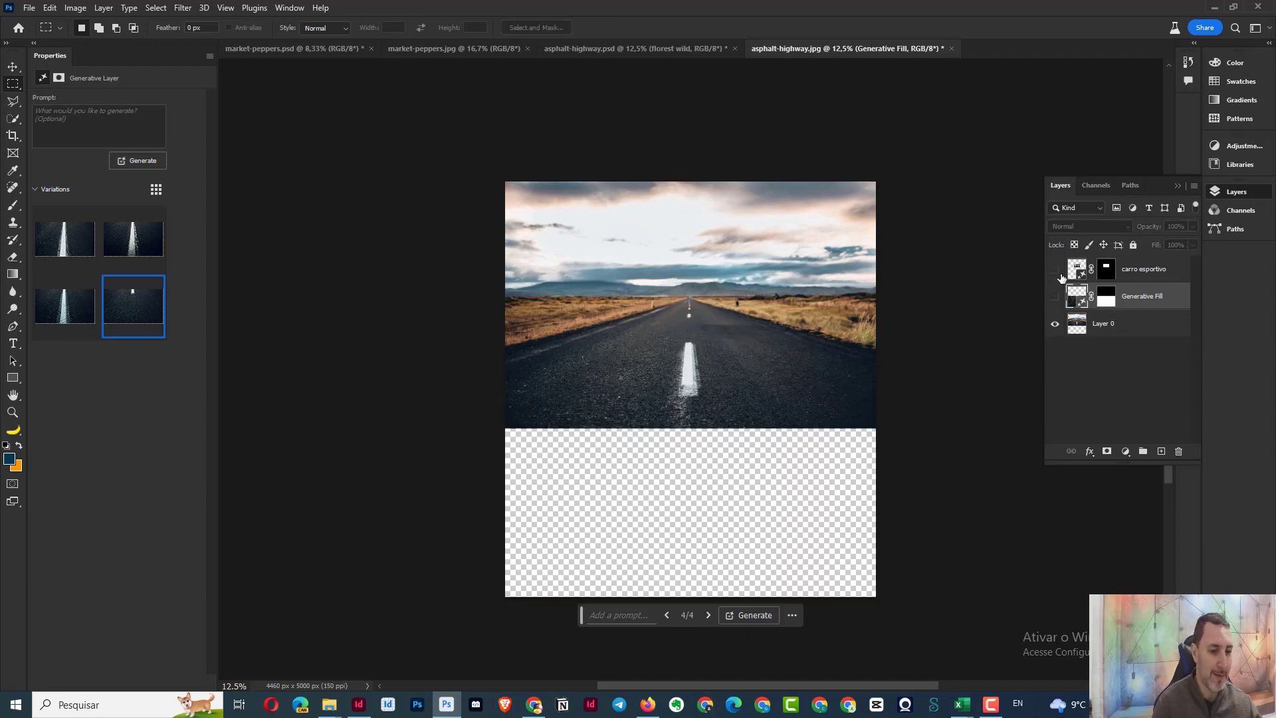
{"action": "left_click", "coordinate": [10, 67]}
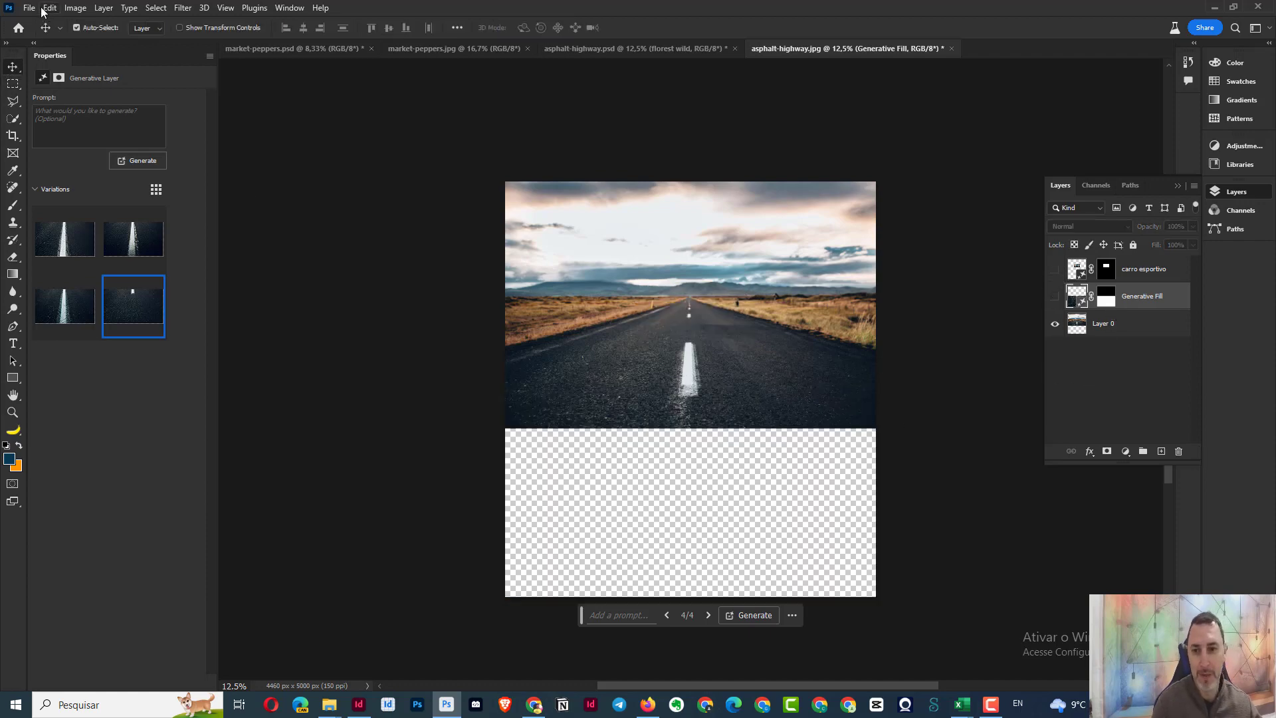
{"action": "left_click", "coordinate": [30, 8]}
{"action": "mouse_move", "coordinate": [30, 8]}
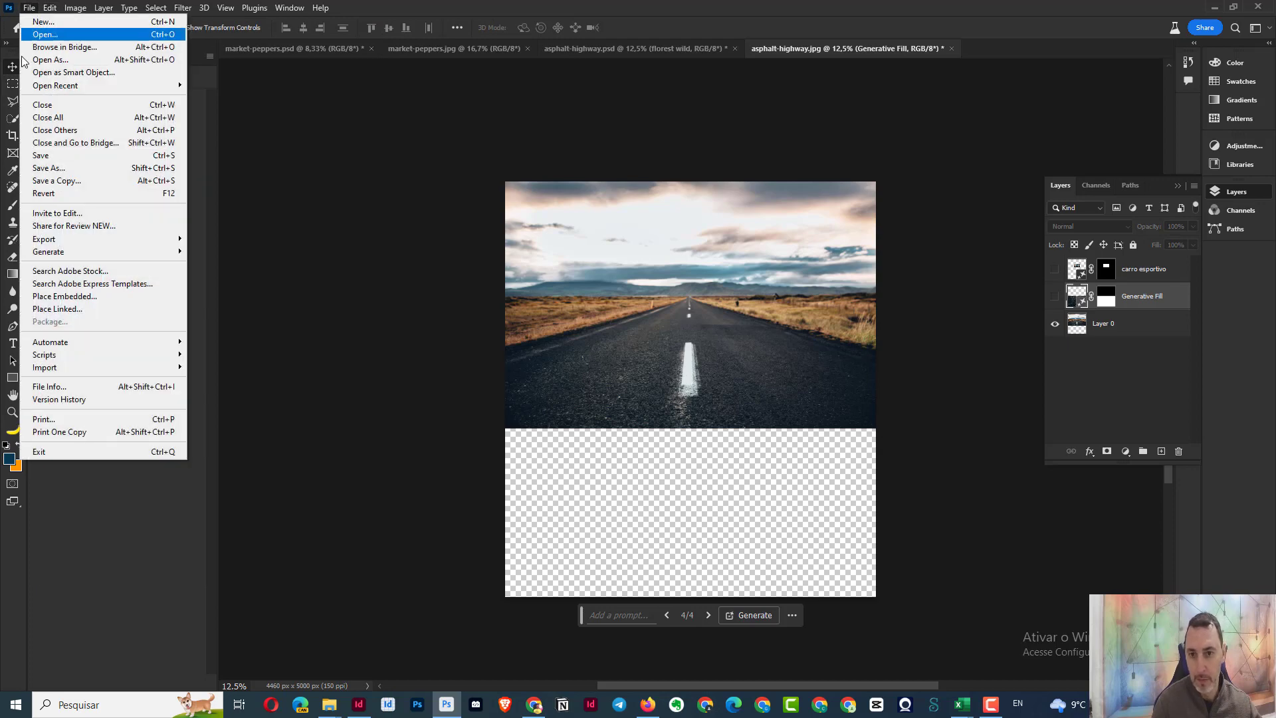
{"action": "left_click", "coordinate": [38, 193]}
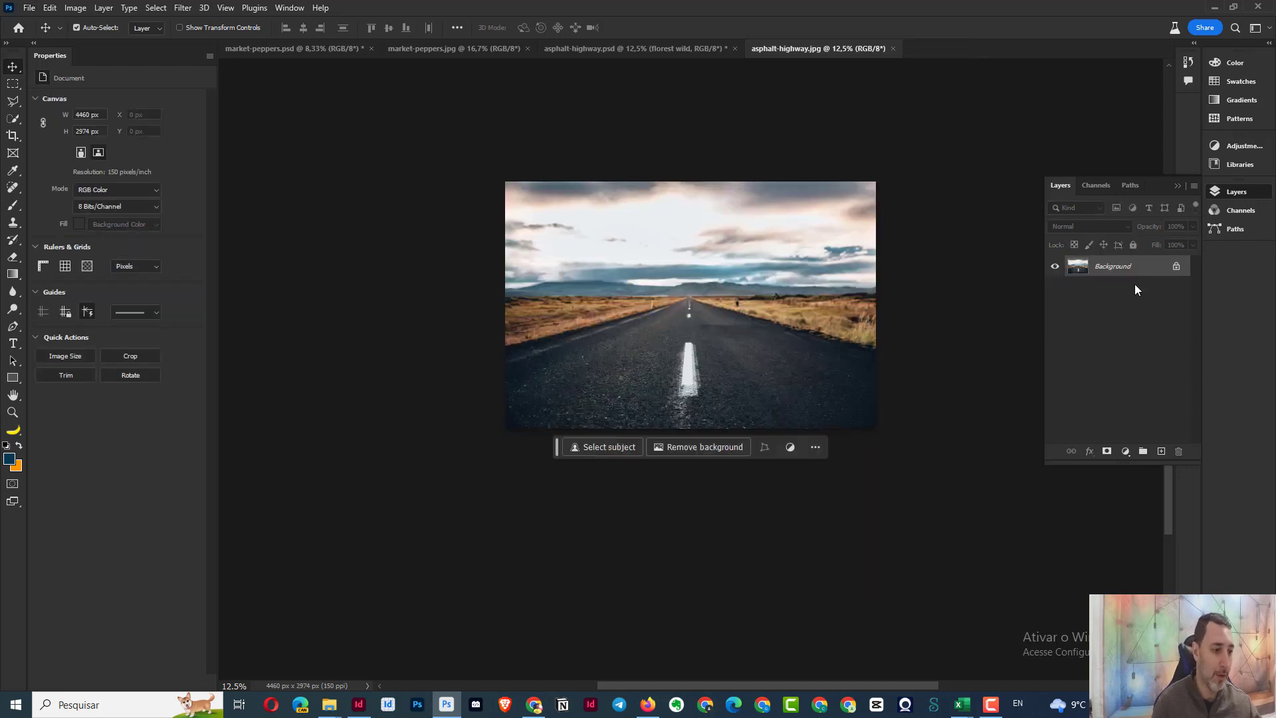
- Convert the Background to Layer 0 and set the Crop tool fill to Generative Expand
{"action": "double_click", "coordinate": [1129, 267]}
{"action": "left_click", "coordinate": [744, 208]}
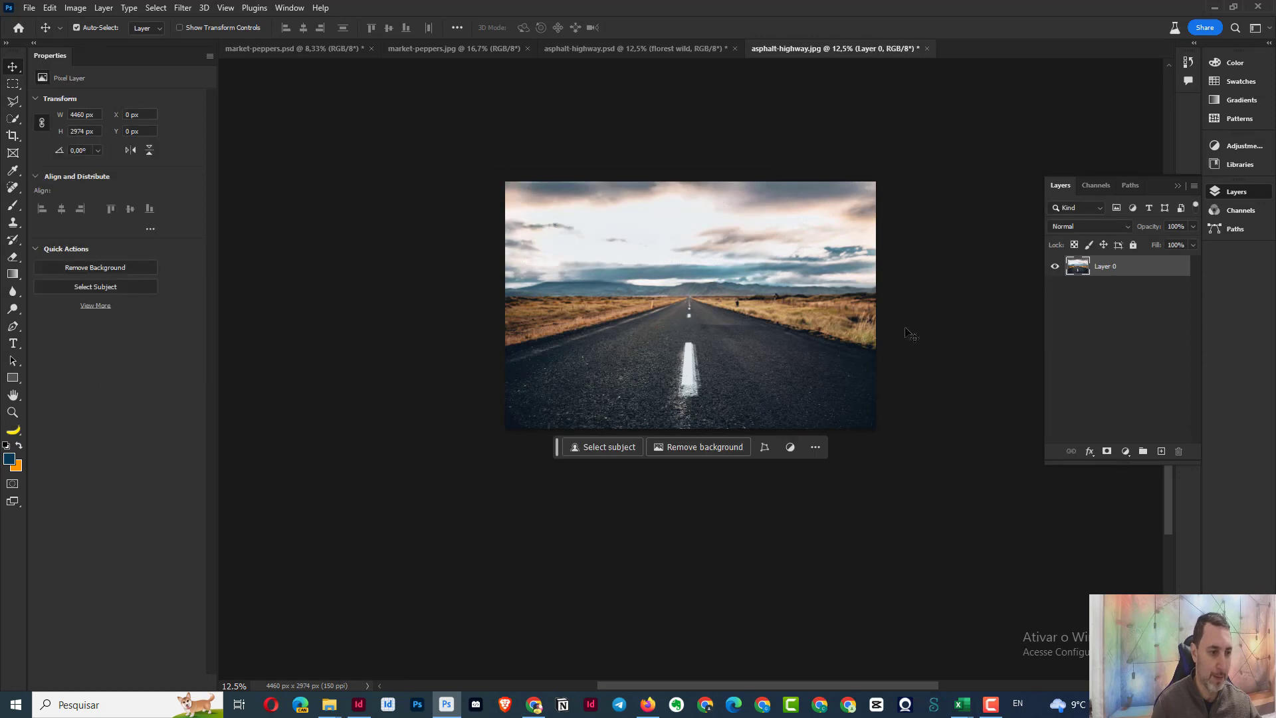
{"action": "left_click", "coordinate": [13, 137]}
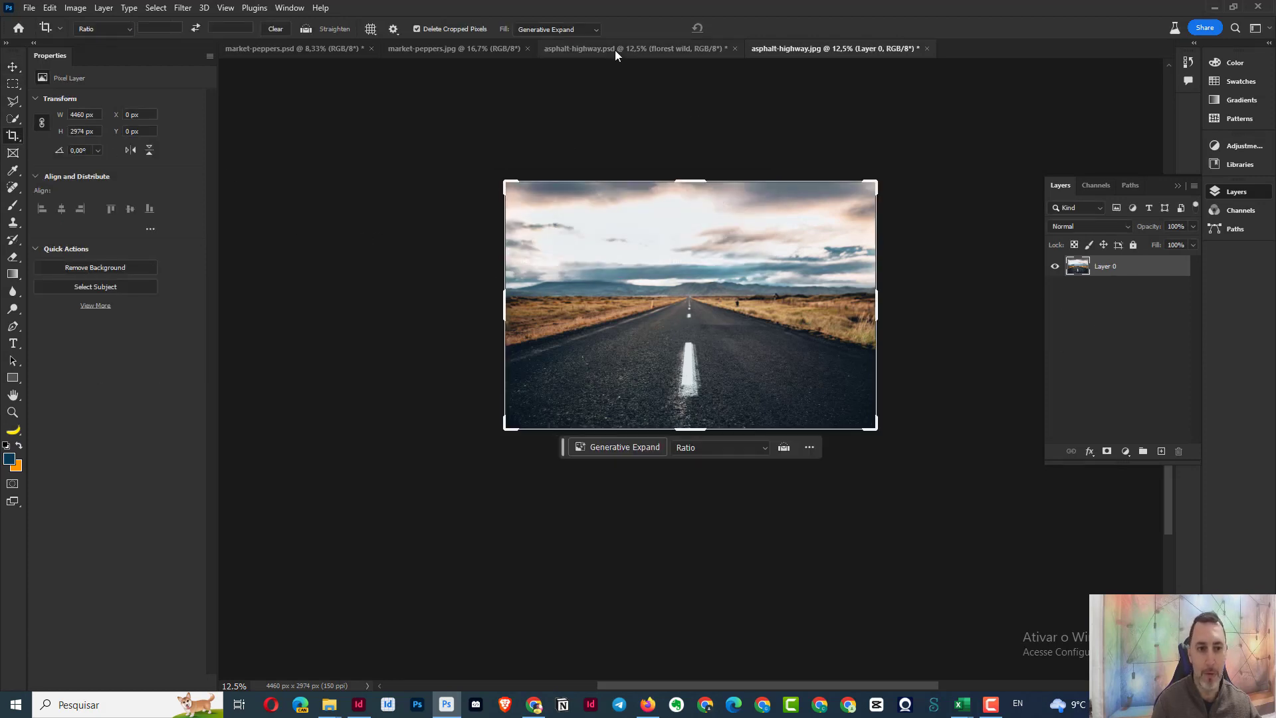
{"action": "left_click", "coordinate": [598, 29]}
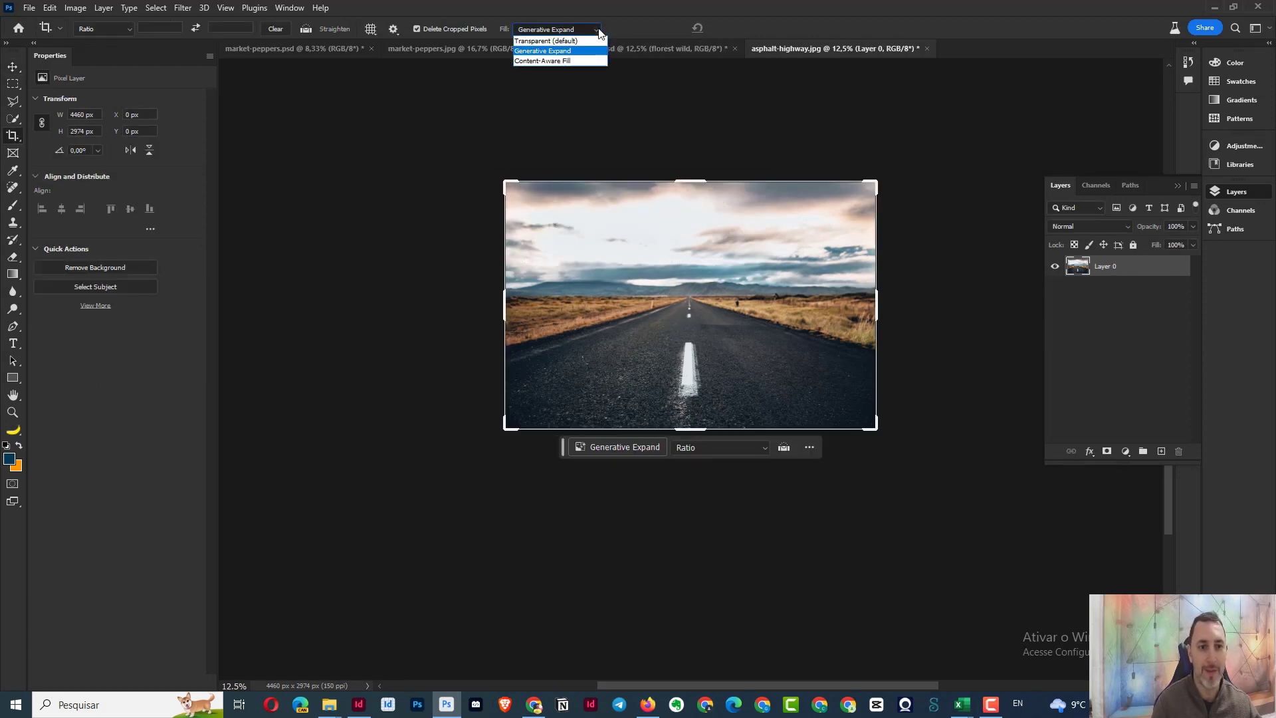
{"action": "left_click", "coordinate": [545, 53]}
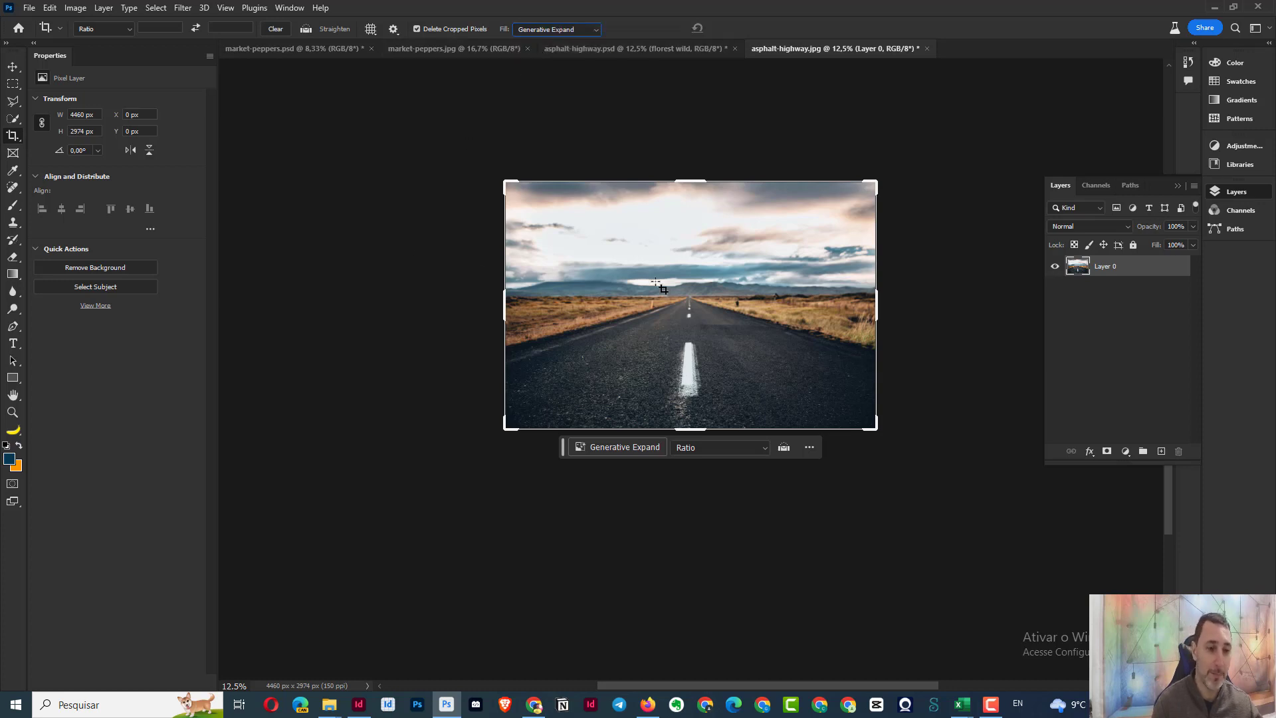
- Drag the crop frame out above and below to about 6046 px tall
{"action": "left_click_drag", "start_coordinate": [686, 183], "coordinate": [702, 167]}
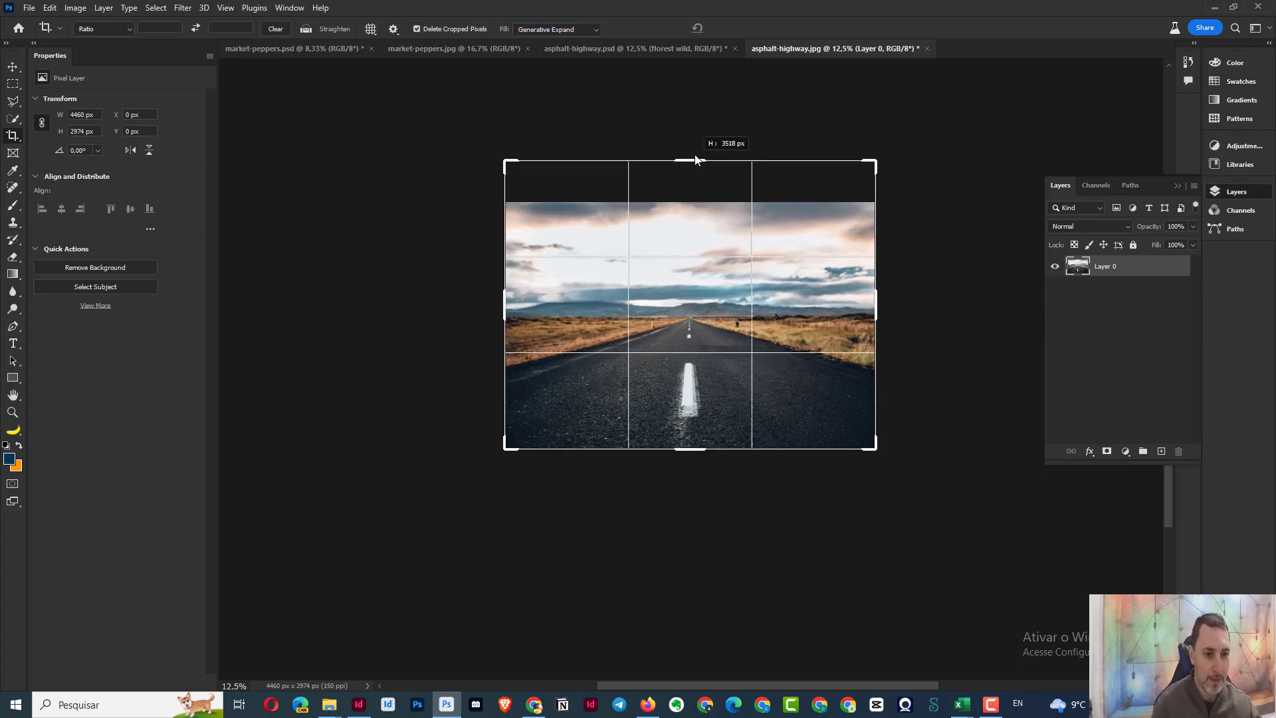
{"action": "left_click_drag", "start_coordinate": [690, 467], "coordinate": [702, 530]}
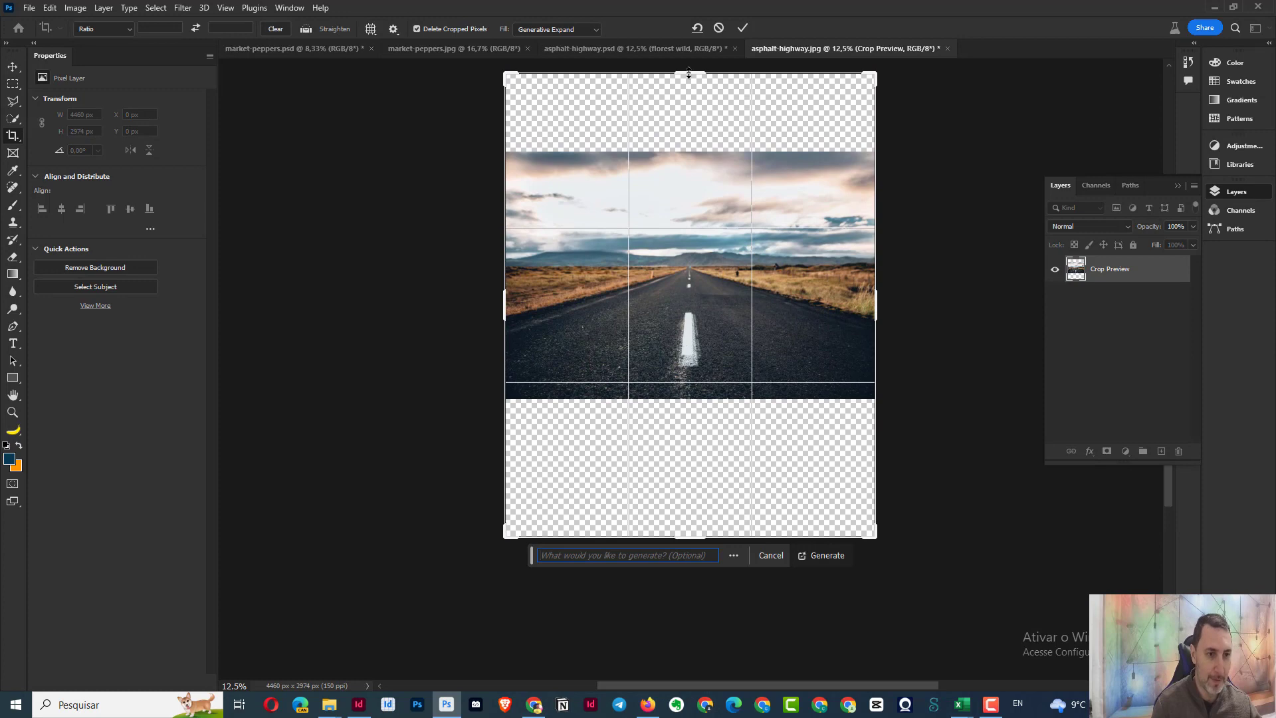
{"action": "left_click_drag", "start_coordinate": [690, 73], "coordinate": [690, 67]}
{"action": "left_click_drag", "start_coordinate": [690, 542], "coordinate": [693, 554]}
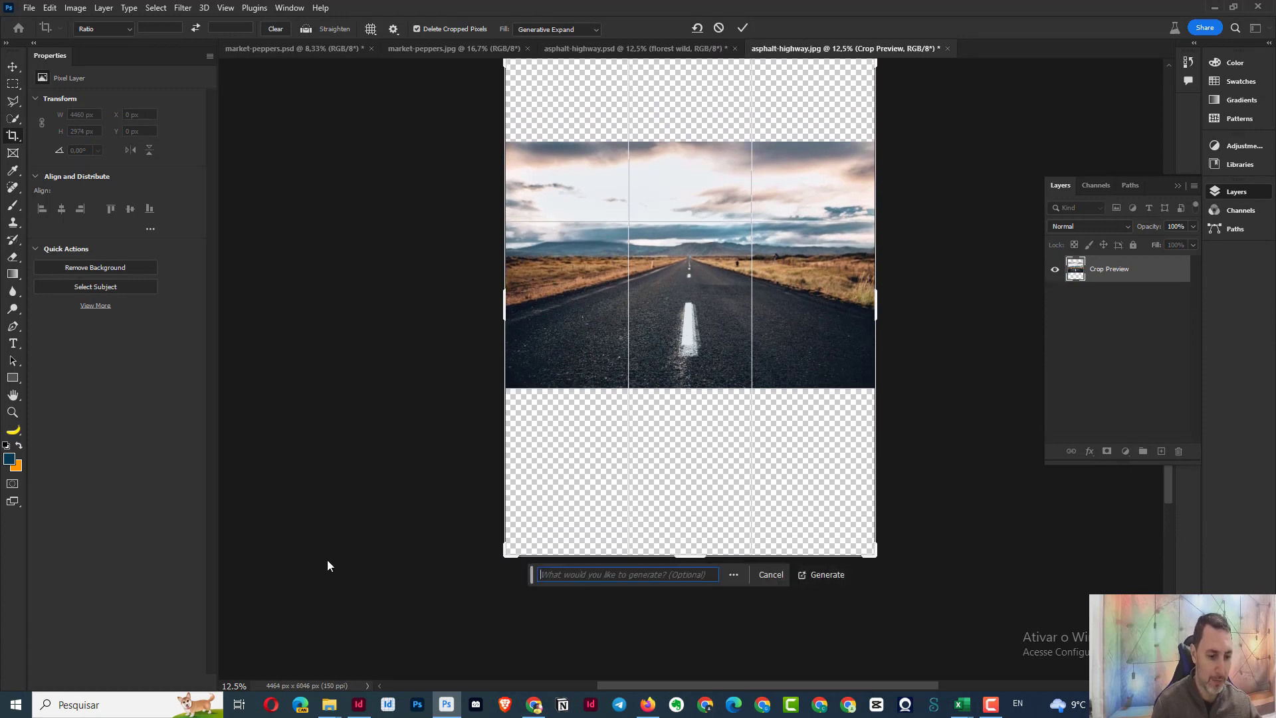
- Generate the expanded sky and road, then preview another variation in Properties
{"action": "left_click", "coordinate": [830, 575]}
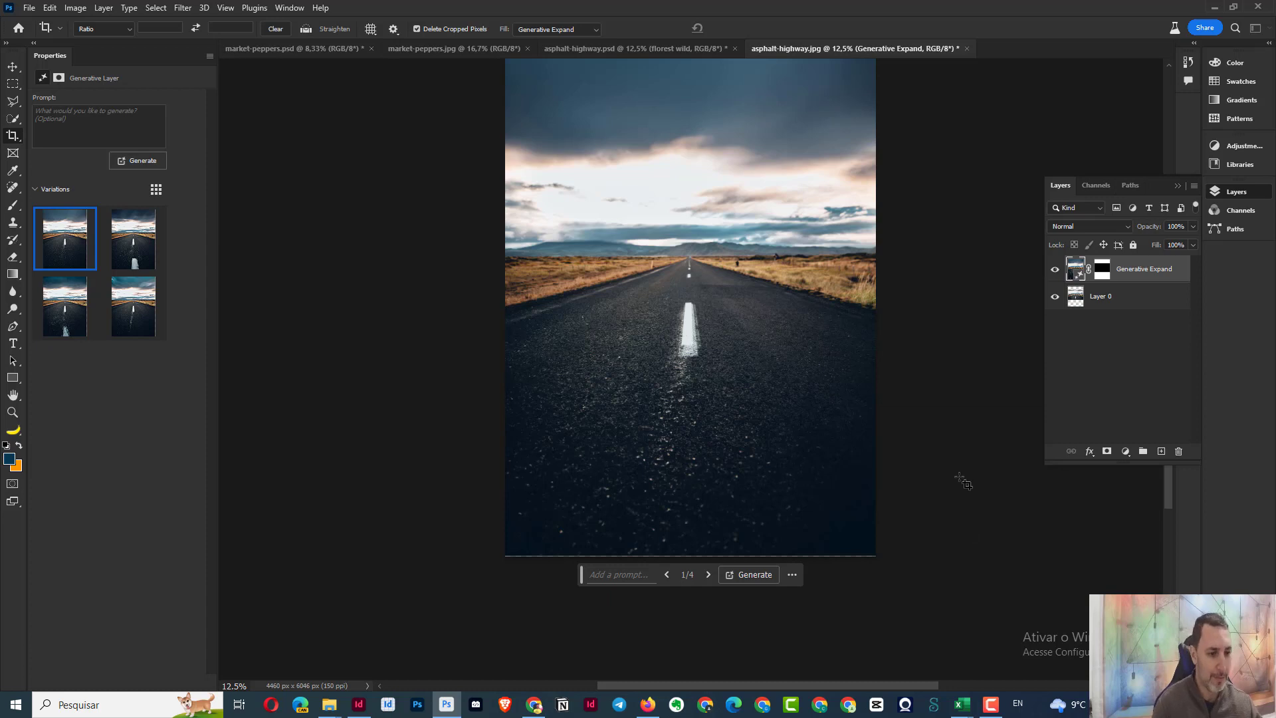
{"action": "left_click", "coordinate": [140, 250]}
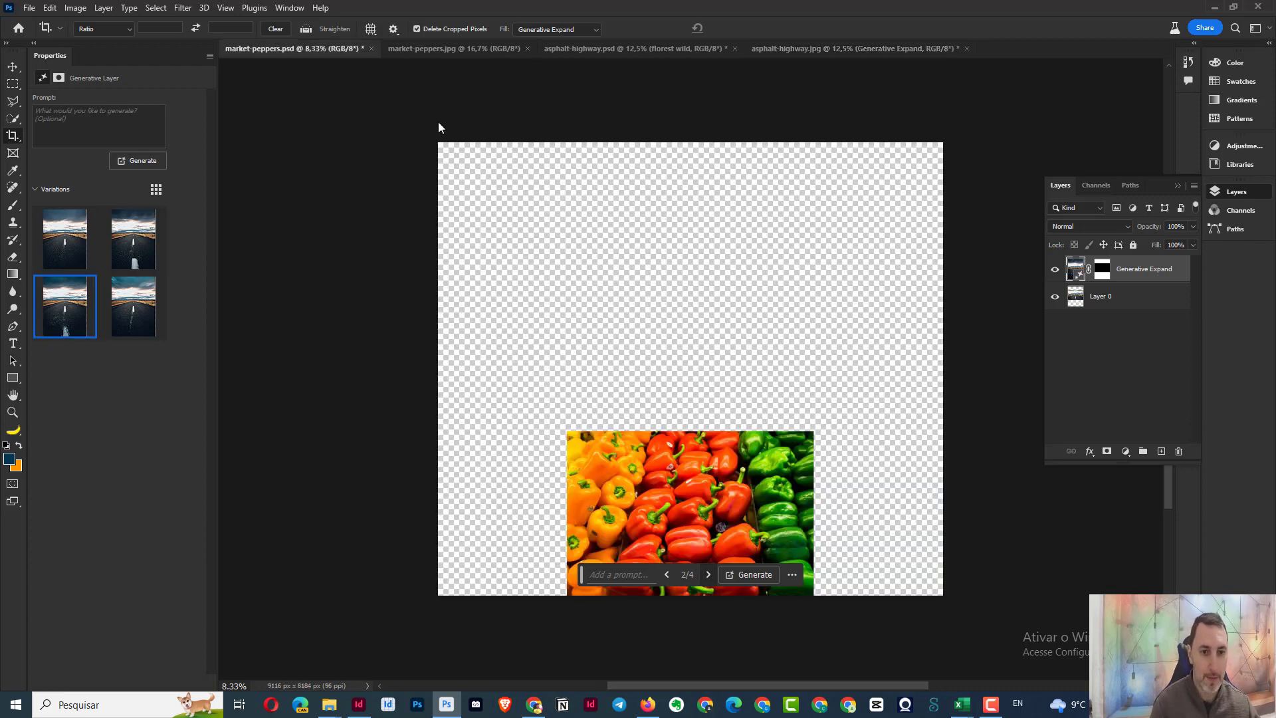
- On market-peppers, drag the crop frame out on both sides to 11534 px wide
{"action": "left_click", "coordinate": [417, 52]}
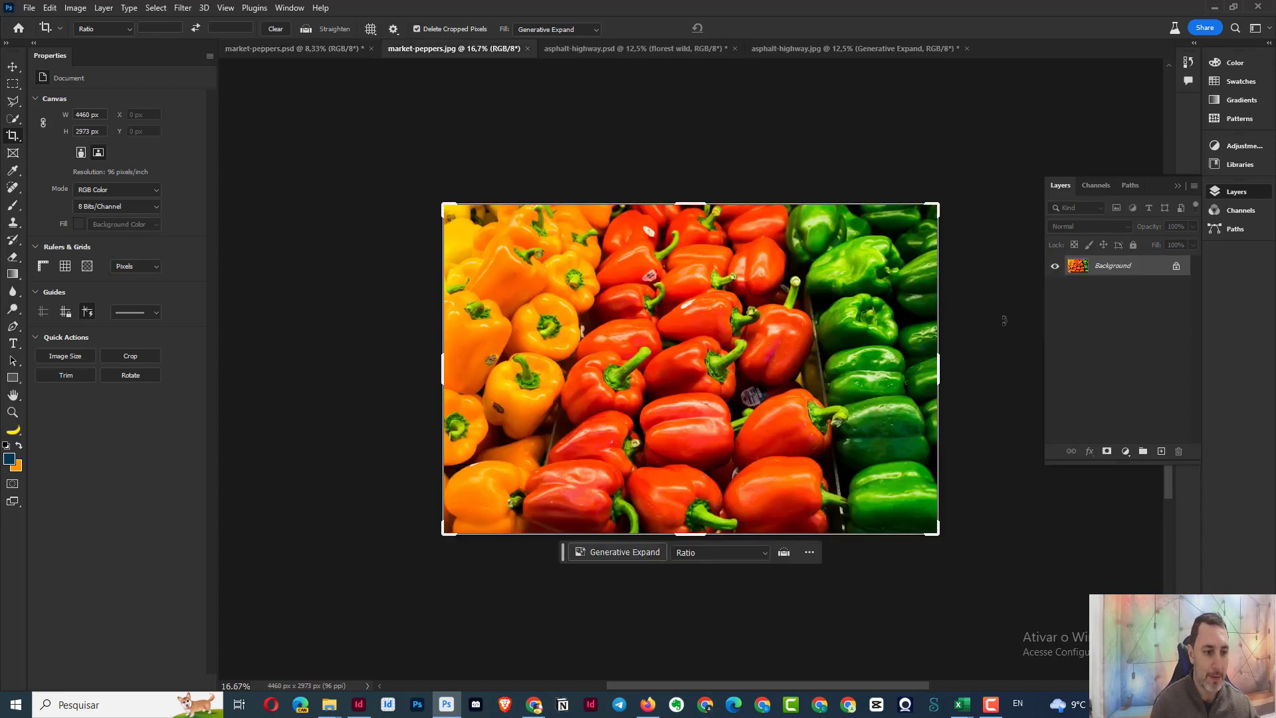
{"action": "key", "text": "ctrl+minus"}
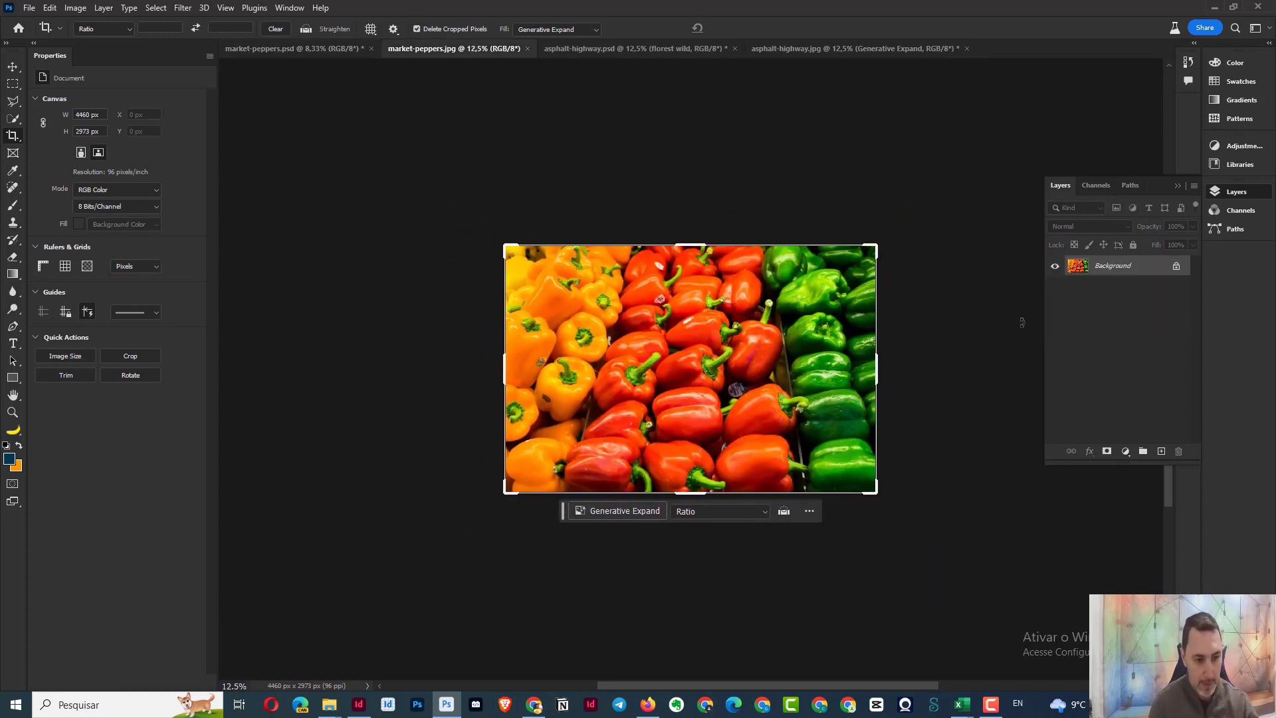
{"action": "key", "text": "ctrl+minus"}
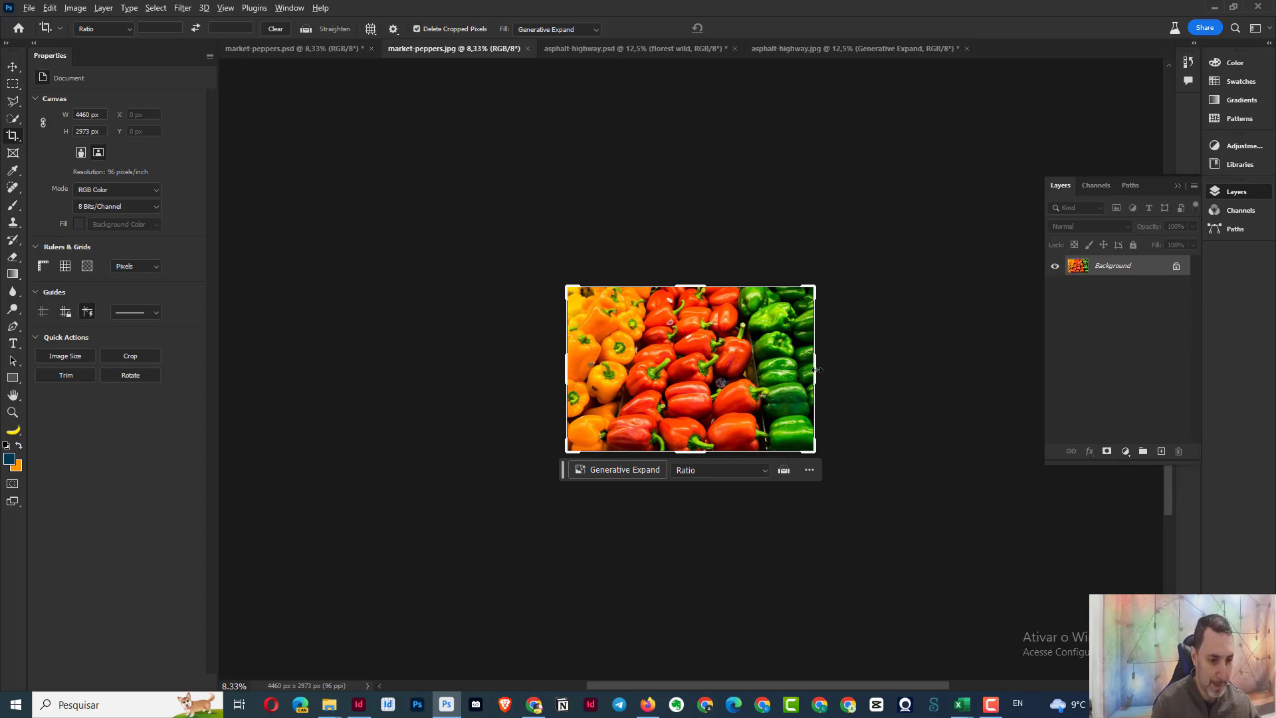
{"action": "left_click_drag", "start_coordinate": [817, 369], "coordinate": [1012, 381]}
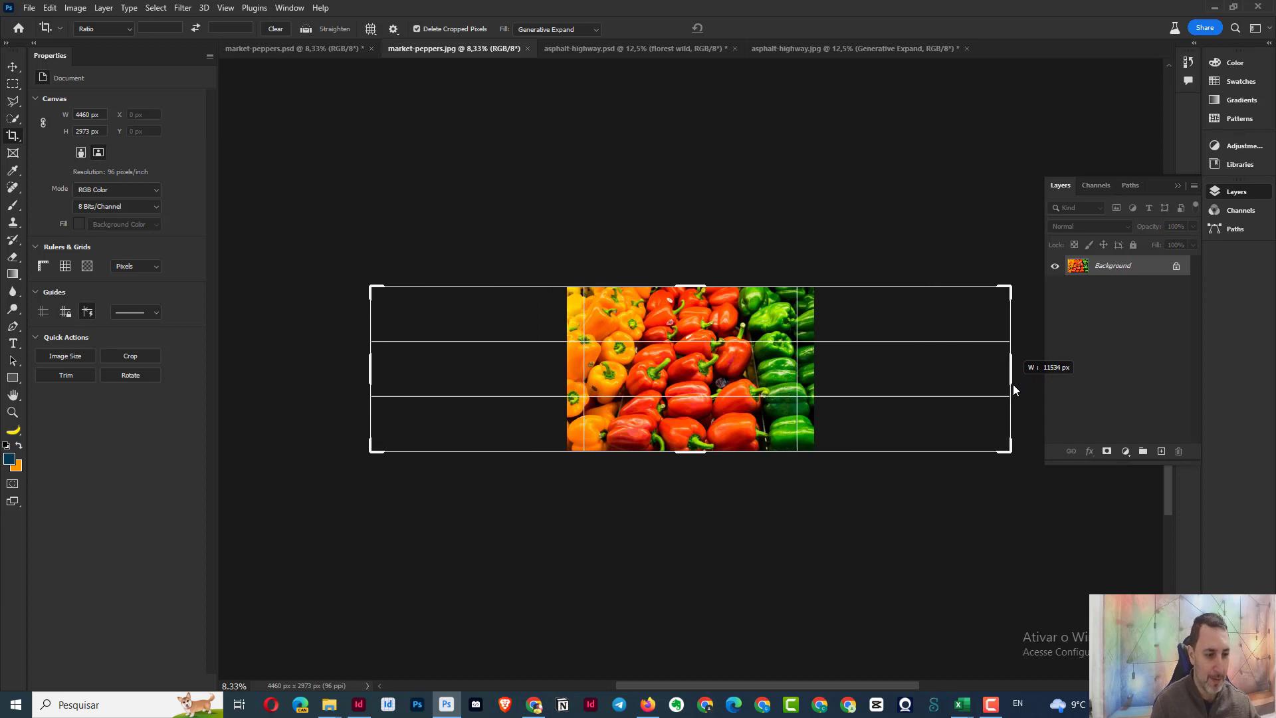
{"action": "left_click_drag", "start_coordinate": [1011, 381], "coordinate": [1012, 384]}
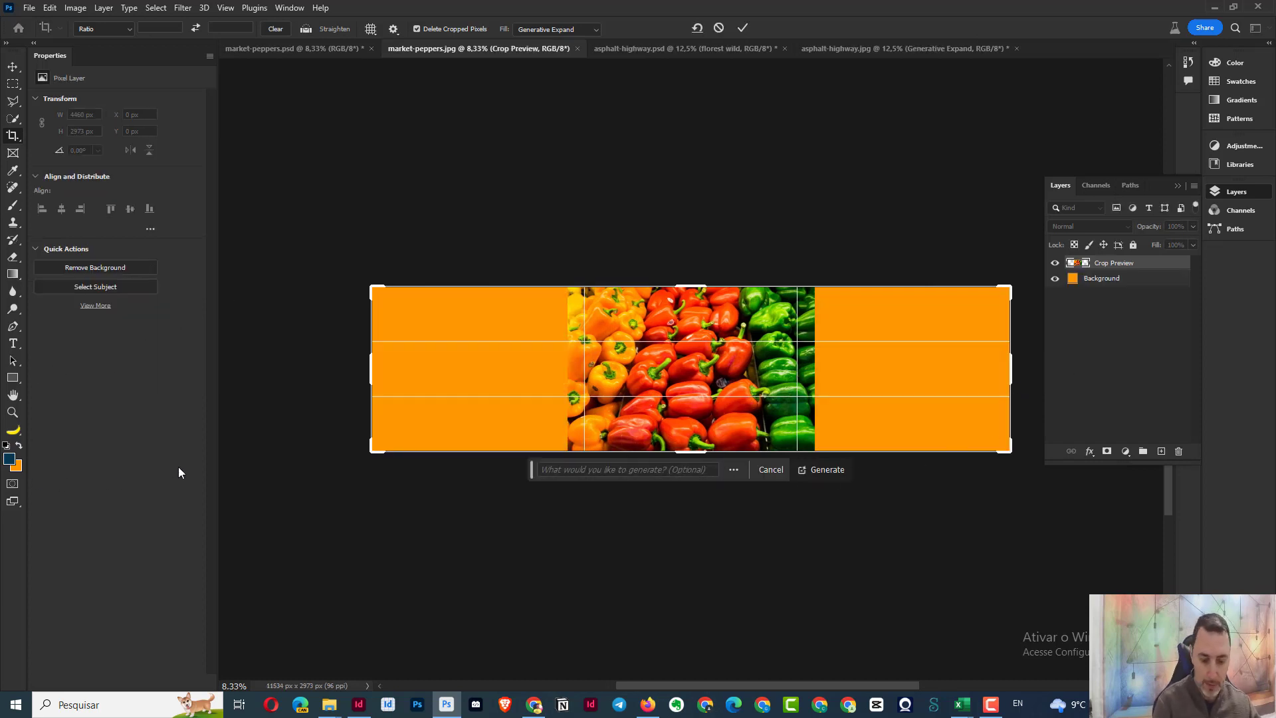
- Run Generative Expand on the widened sides and keep variation 3 of 4
{"action": "key", "text": "Return"}
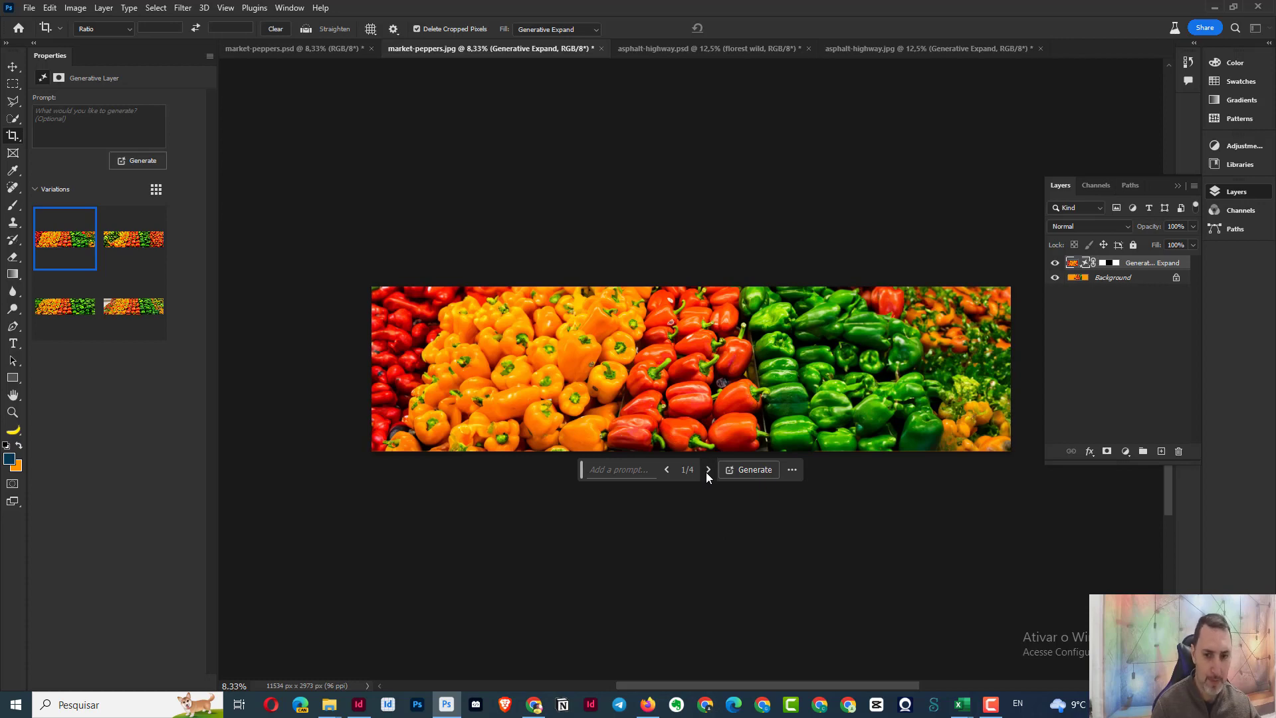
{"action": "left_click", "coordinate": [707, 471]}
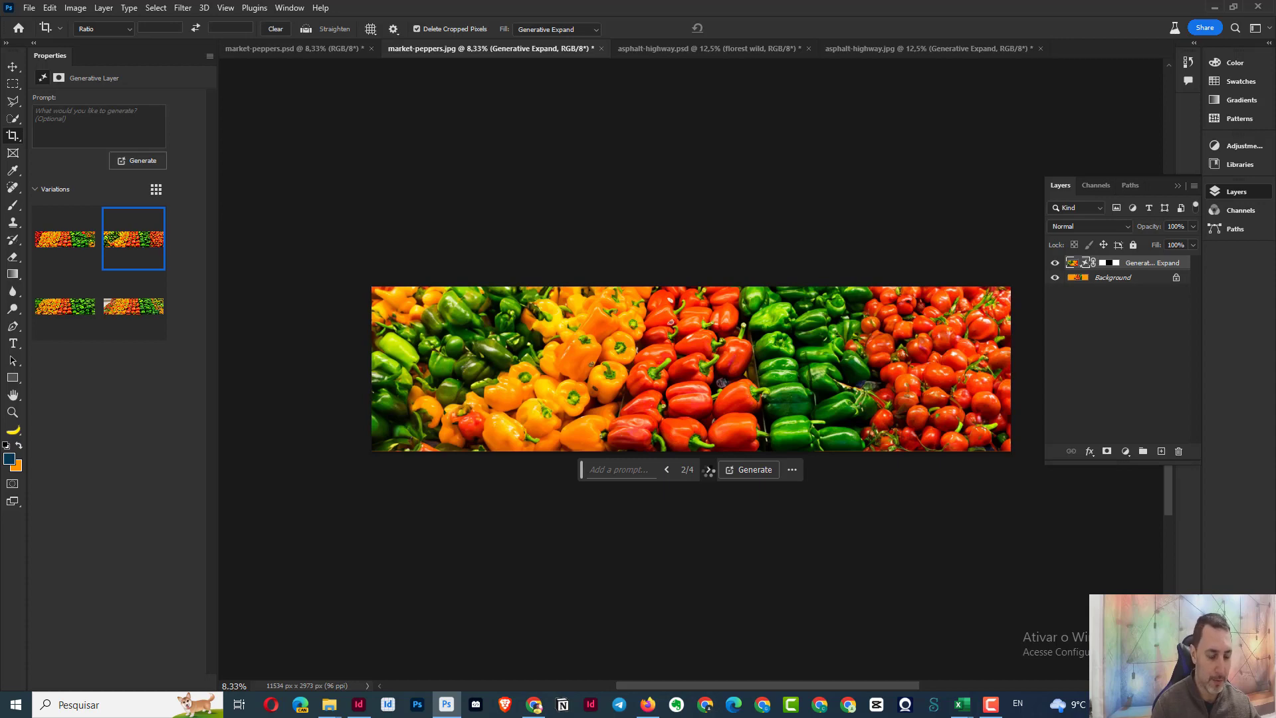
{"action": "left_click", "coordinate": [708, 469]}
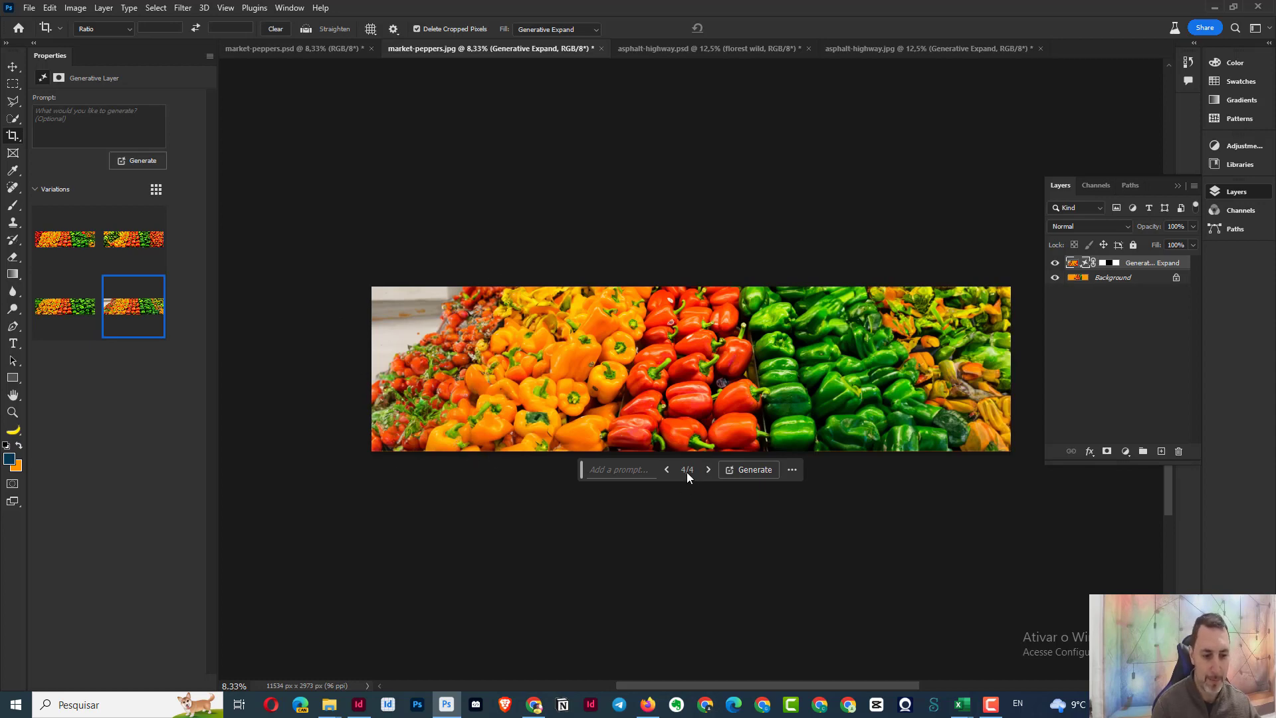
{"action": "left_click", "coordinate": [667, 470]}
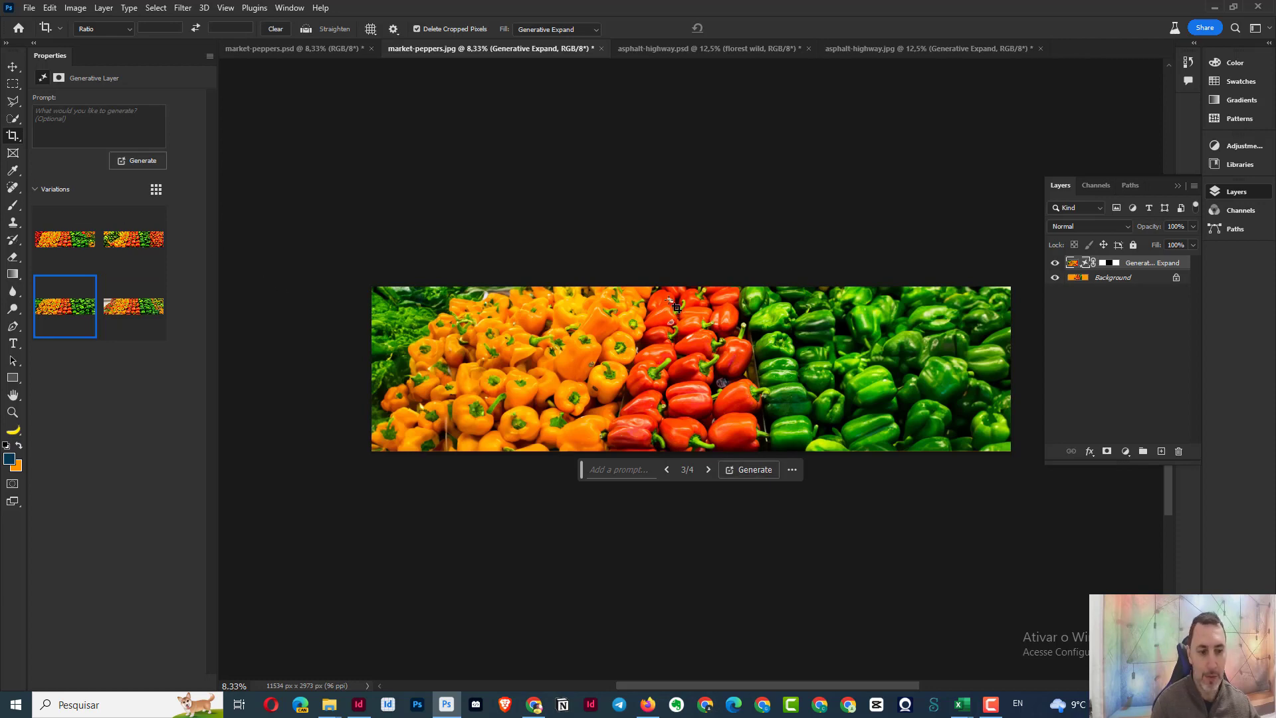
{"action": "left_click", "coordinate": [676, 306]}
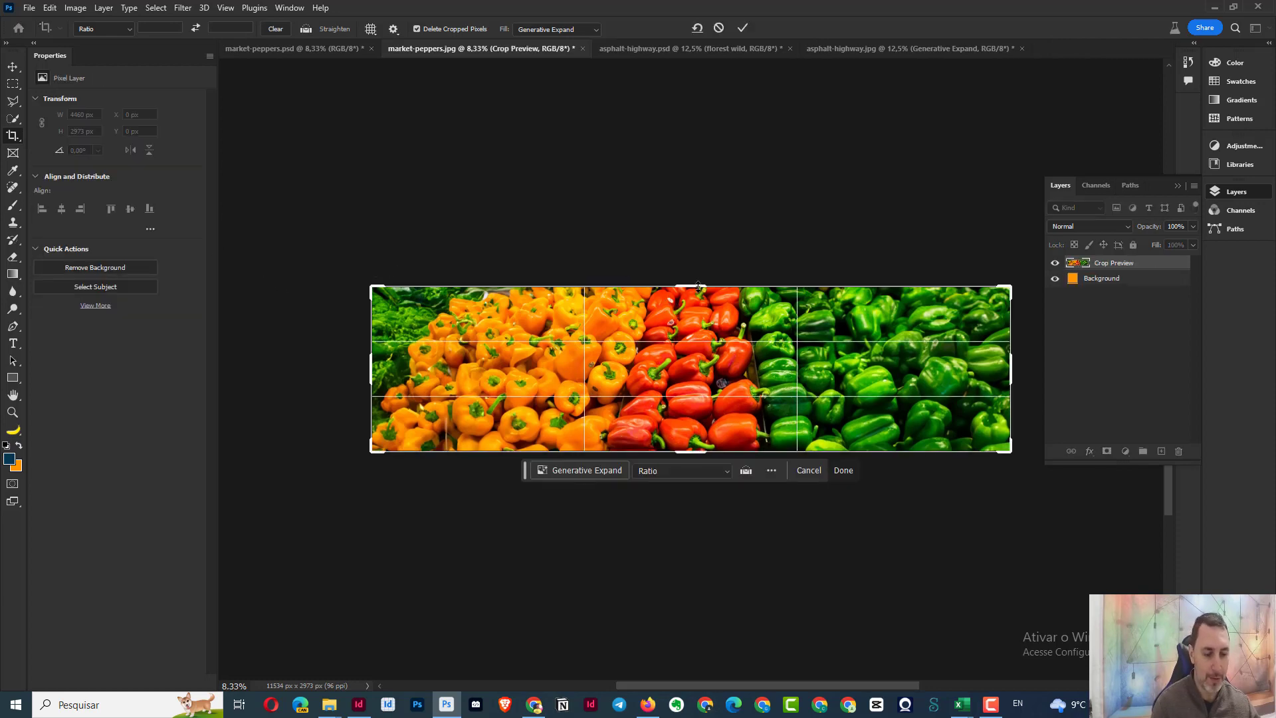
- Stretch the canvas far above the peppers and generate 'barraca de feira' in the new area
{"action": "left_click_drag", "start_coordinate": [699, 287], "coordinate": [702, 134]}
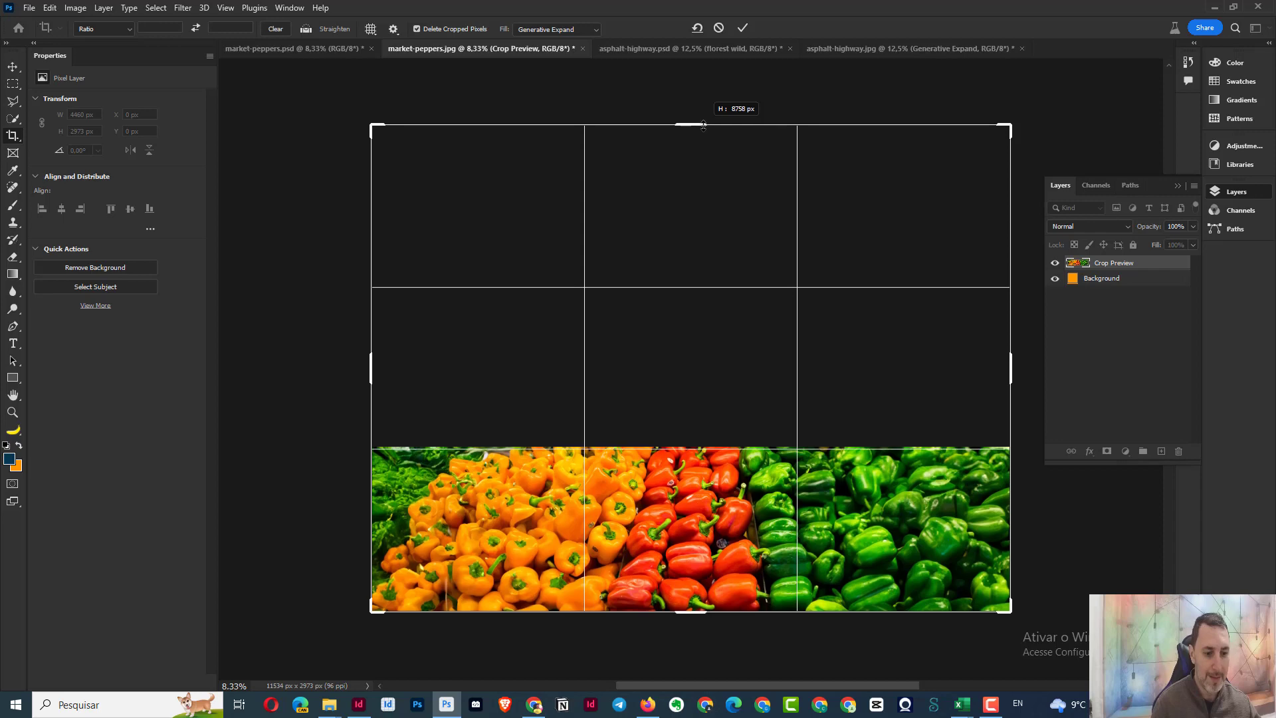
{"action": "left_click_drag", "start_coordinate": [703, 125], "coordinate": [703, 126]}
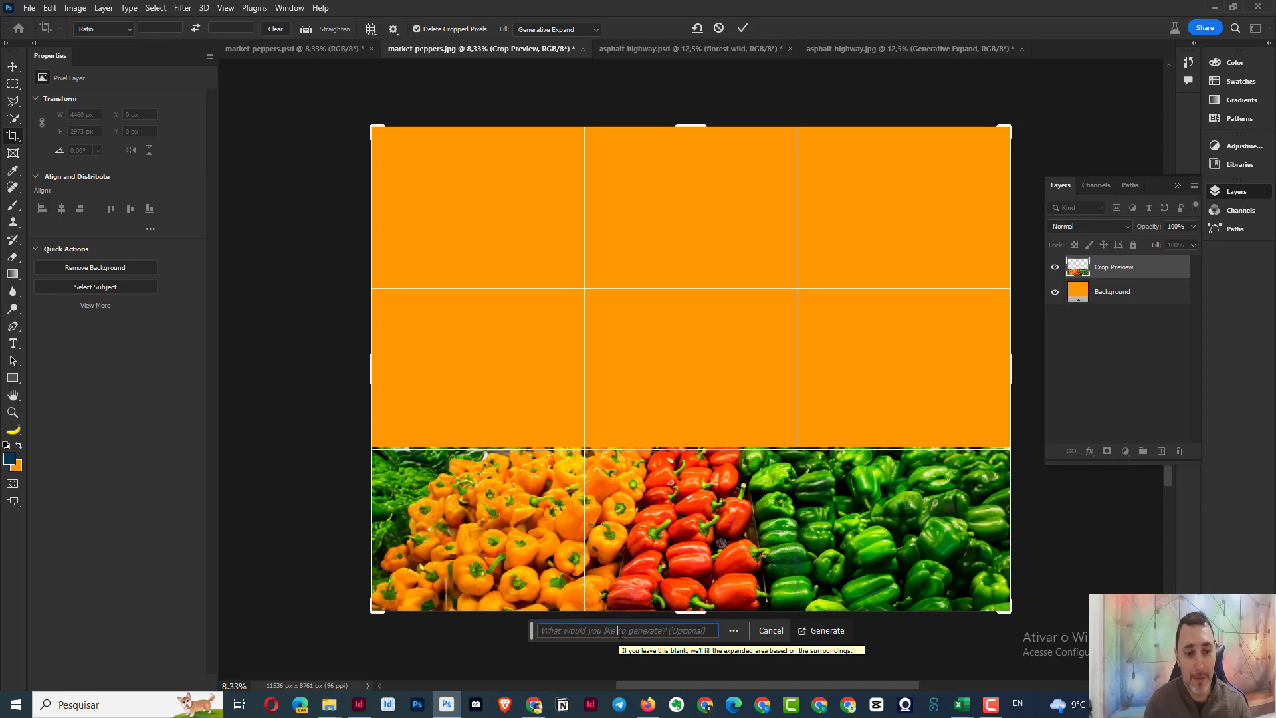
{"action": "type", "text": "barra"}
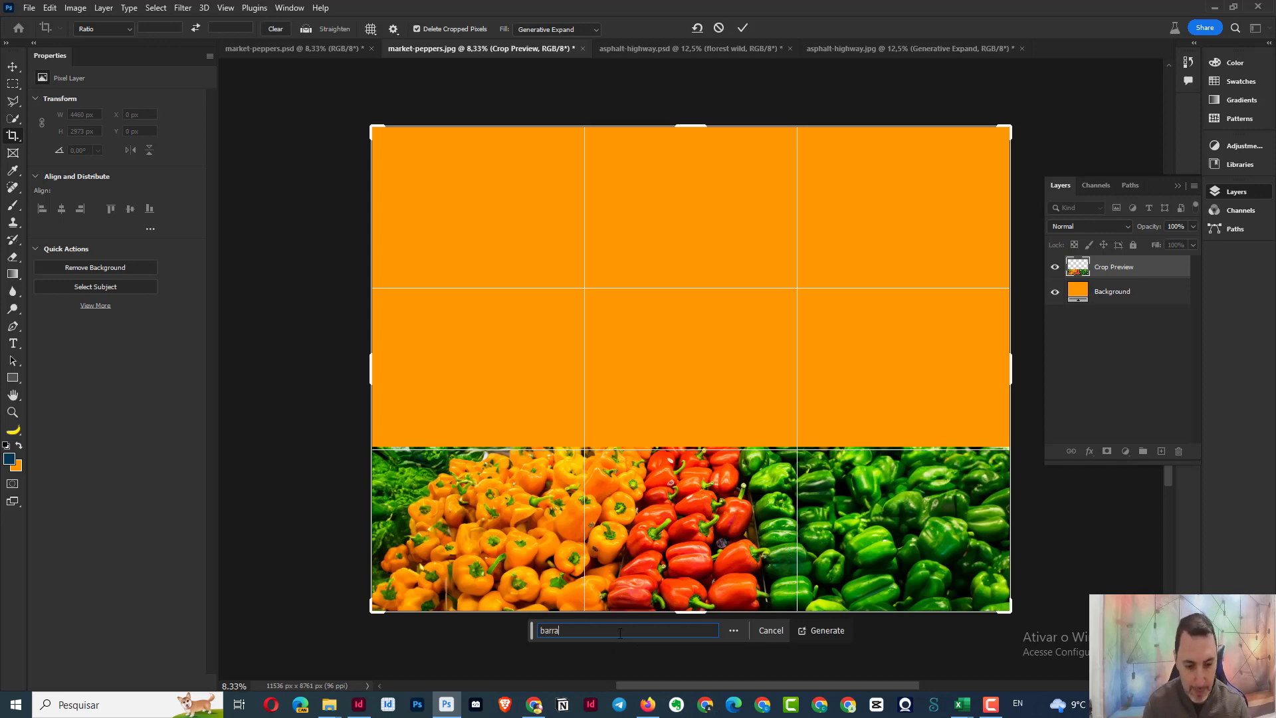
{"action": "type", "text": "ca de fe"}
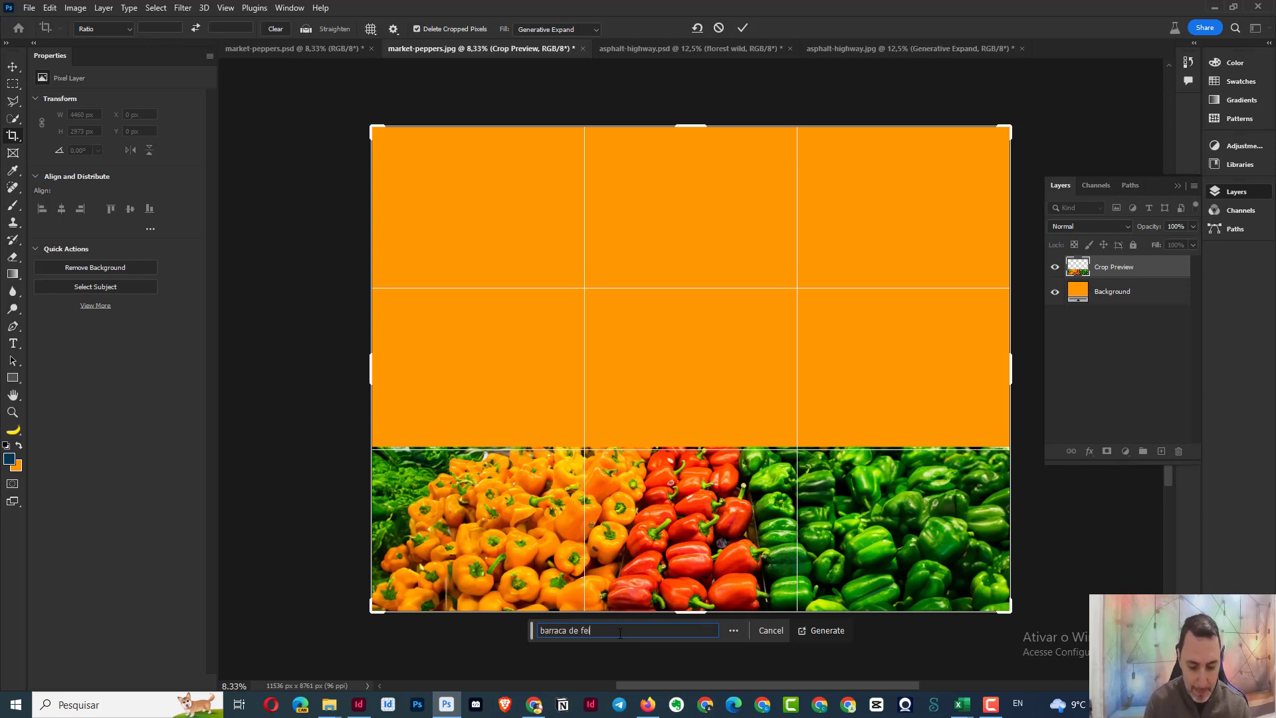
{"action": "type", "text": "ira"}
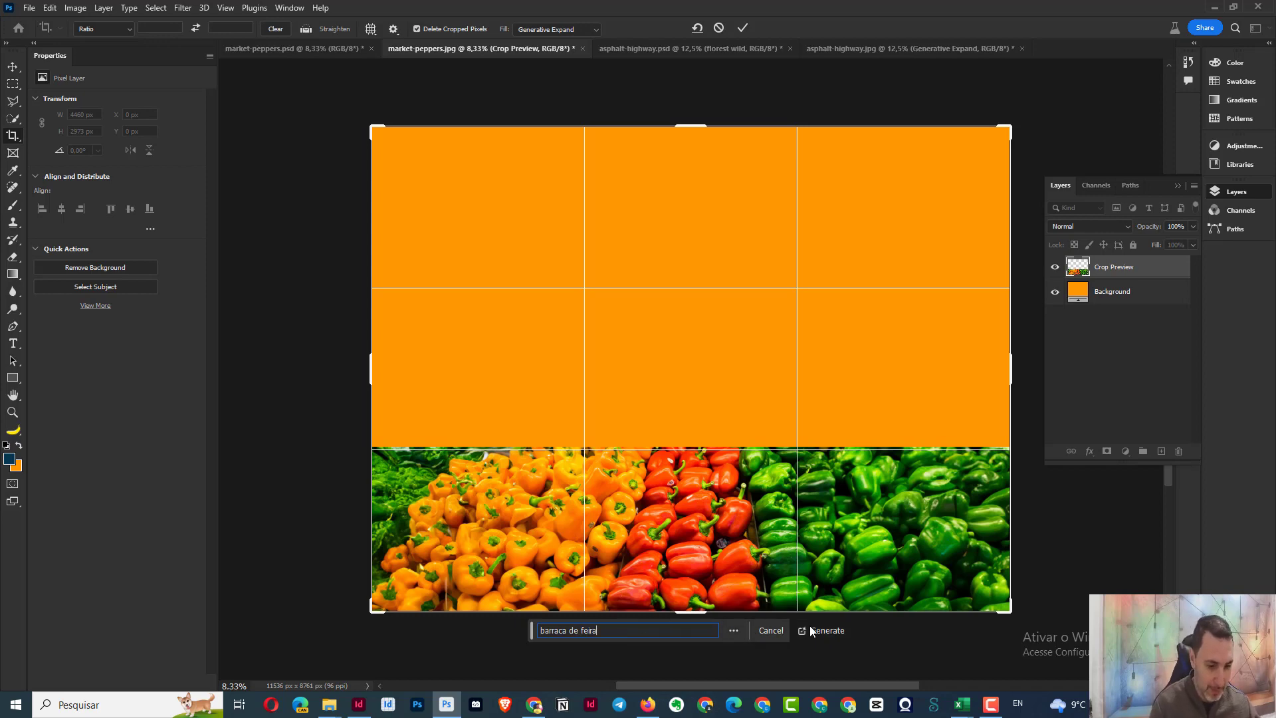
{"action": "left_click", "coordinate": [811, 626]}
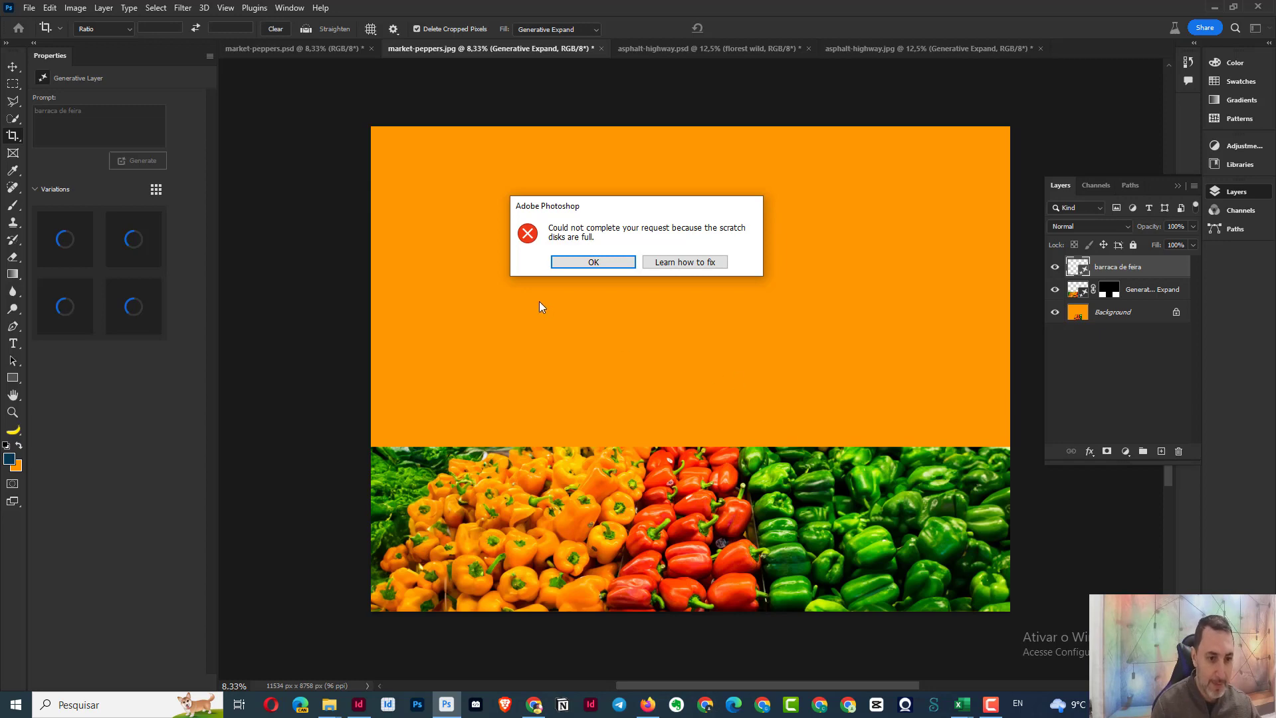
- Dismiss the scratch-disk error and close asphalt-highway.psd and asphalt-highway.jpg without saving
{"action": "left_click", "coordinate": [593, 262]}
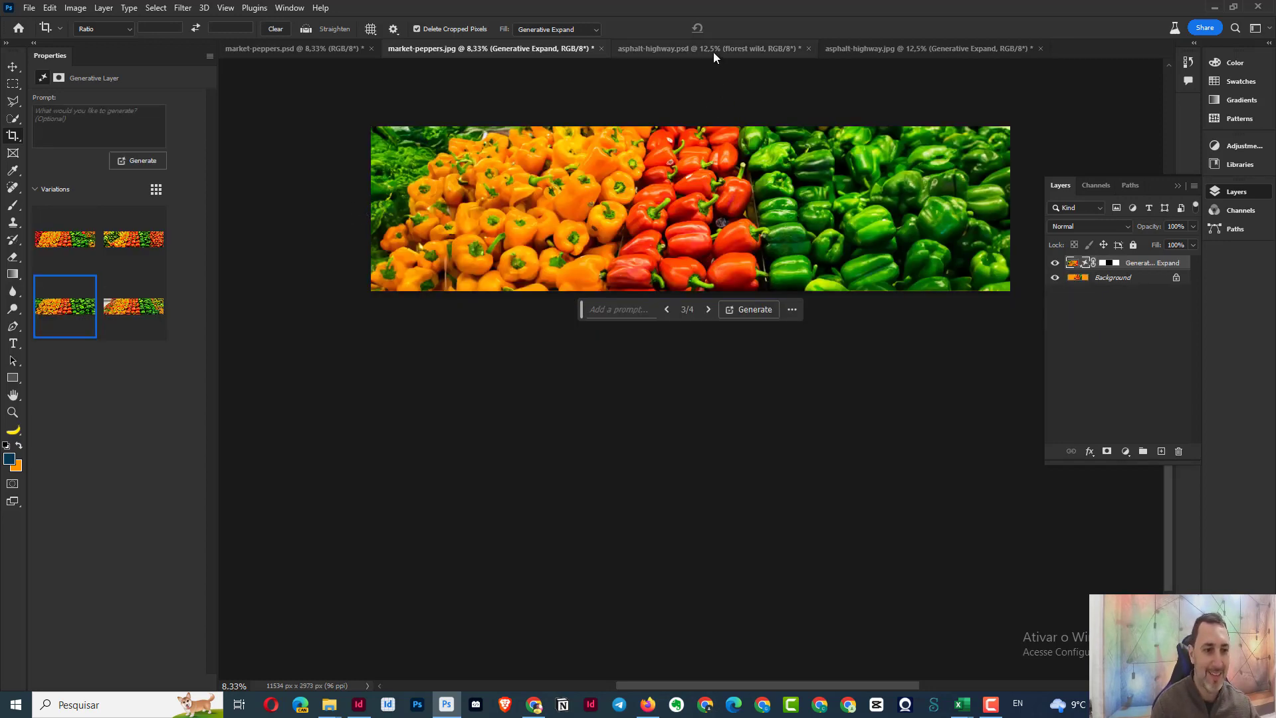
{"action": "left_click", "coordinate": [764, 58]}
{"action": "left_click", "coordinate": [809, 49]}
{"action": "left_click", "coordinate": [632, 262]}
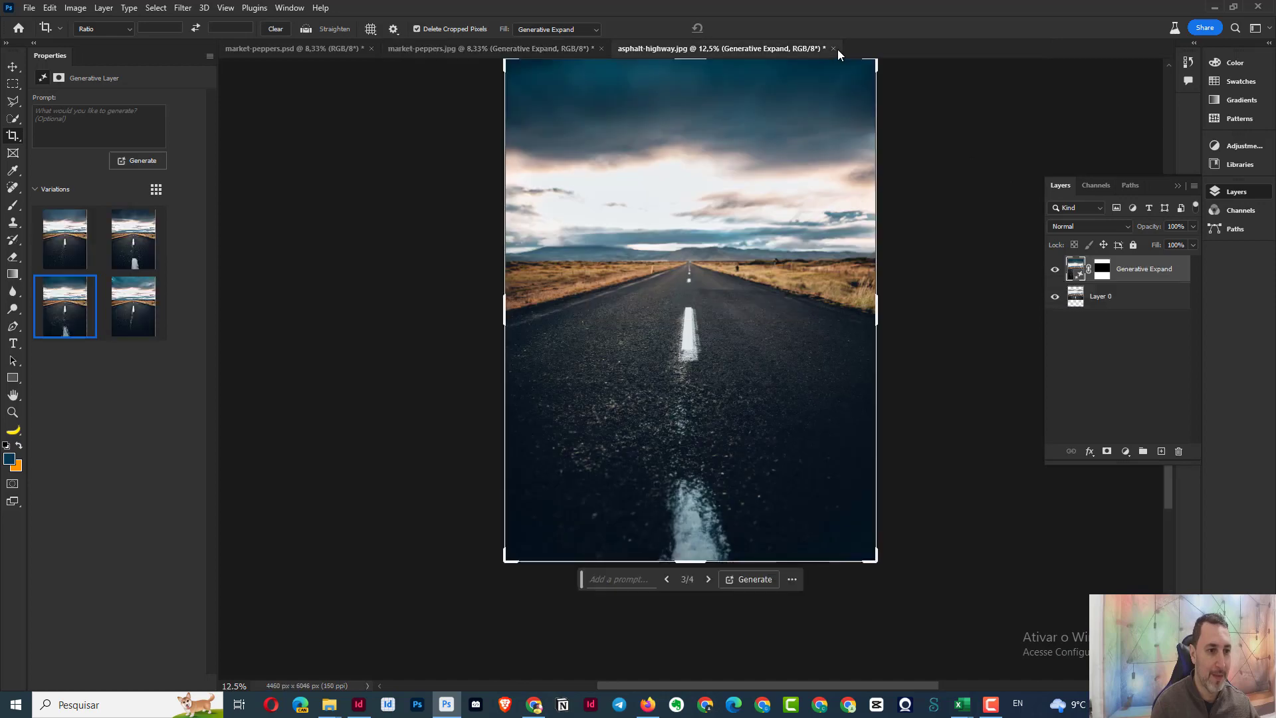
{"action": "left_click", "coordinate": [834, 48]}
{"action": "left_click", "coordinate": [632, 261]}
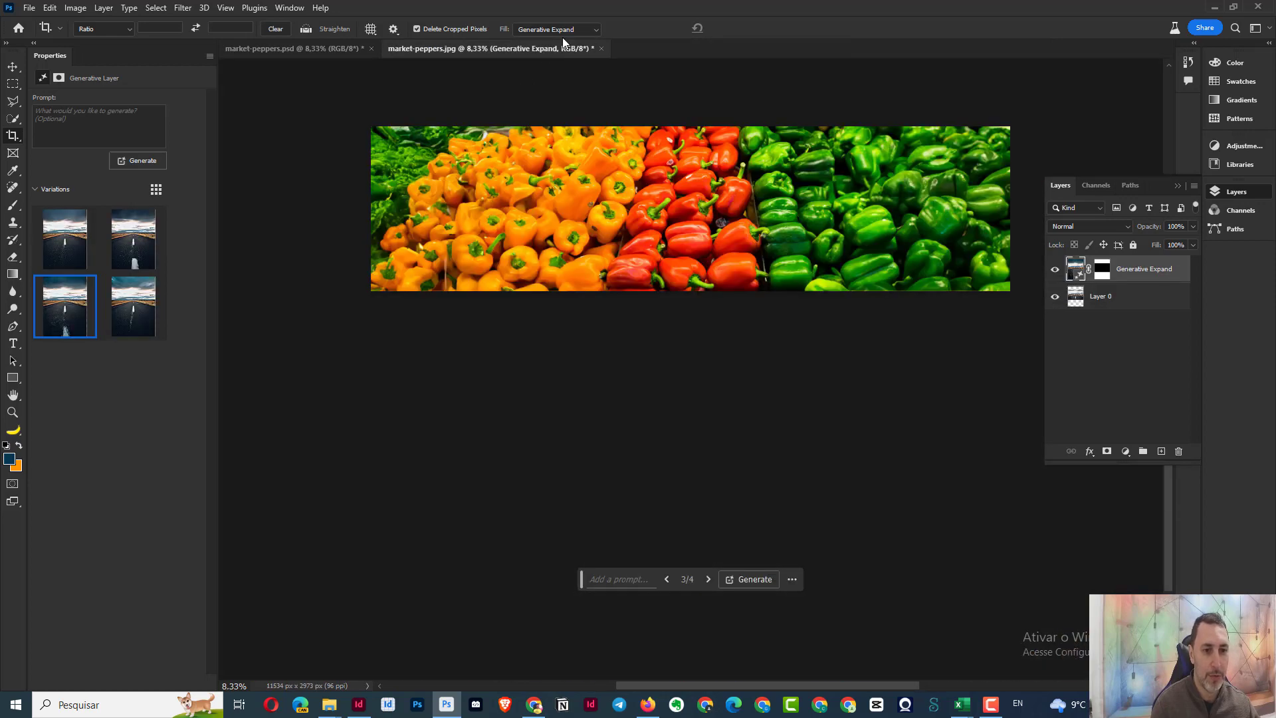
- Close market-peppers.psd without saving and commit the expanded panorama with the Move tool
{"action": "left_click", "coordinate": [256, 50]}
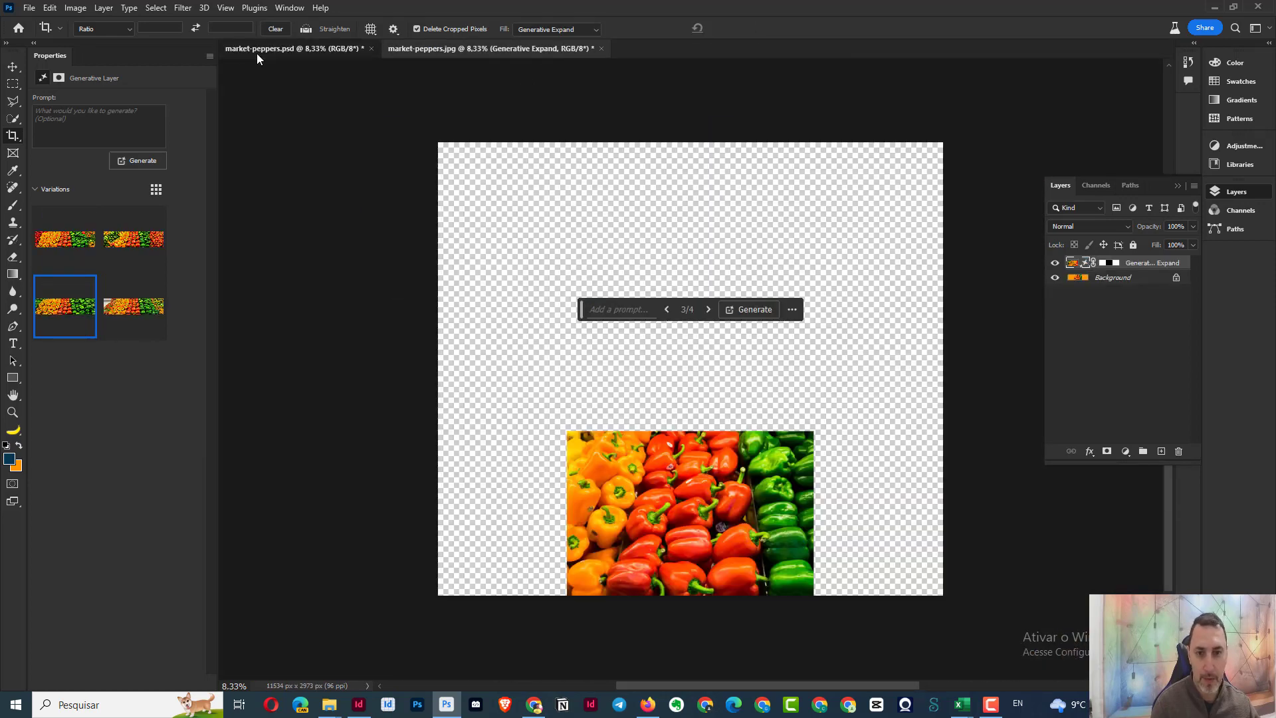
{"action": "left_click", "coordinate": [372, 51]}
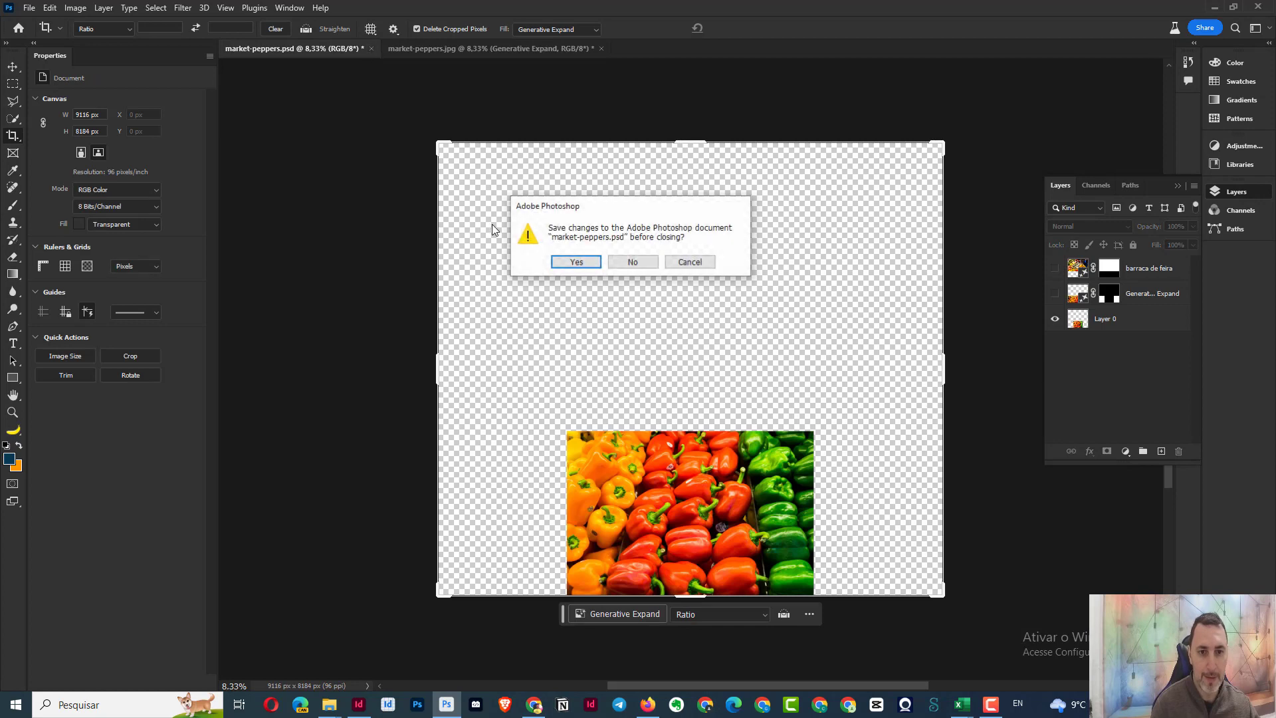
{"action": "left_click", "coordinate": [634, 261]}
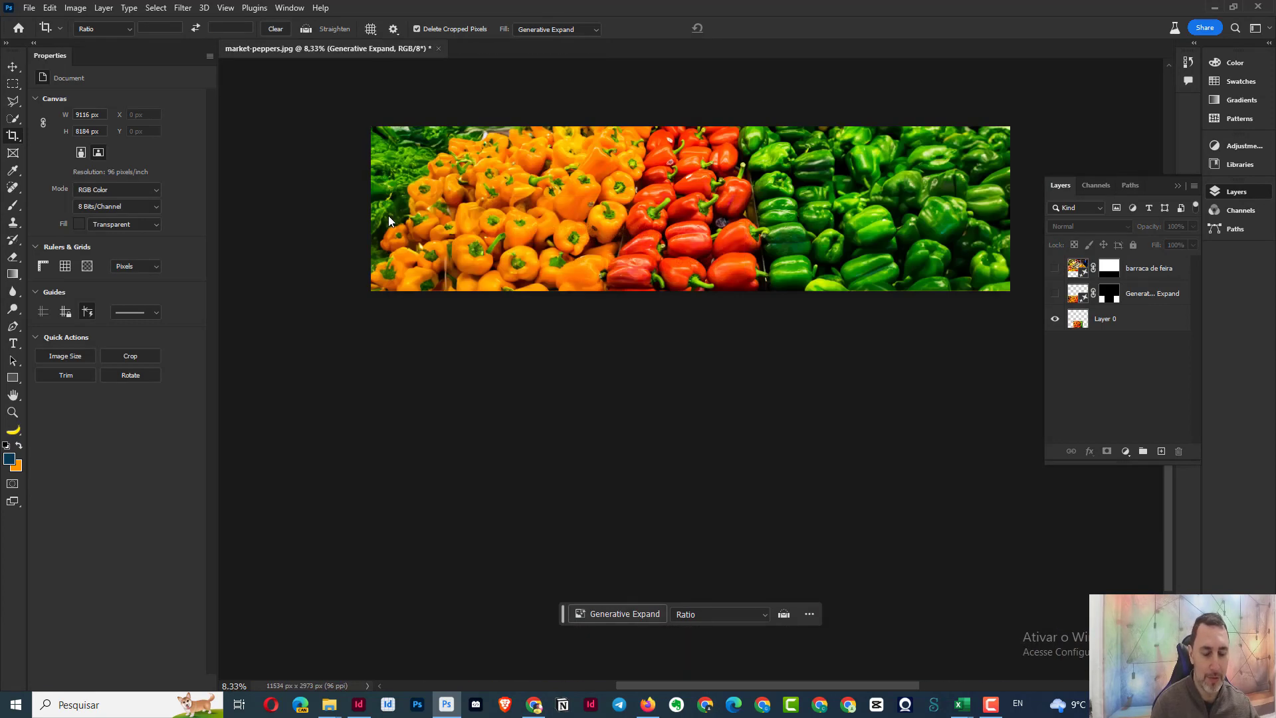
{"action": "left_click", "coordinate": [12, 66]}
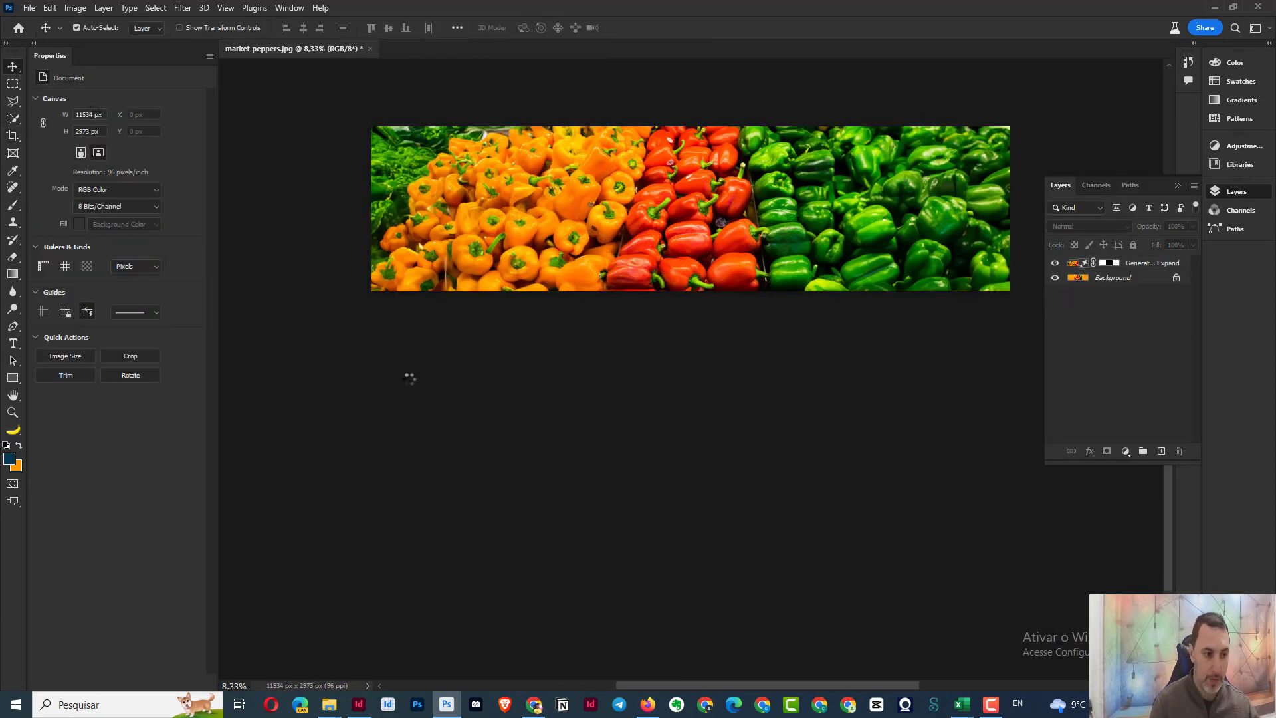
- Save the panorama as market-peppers-1.psd, declining to replace market-peppers.psd
{"action": "key", "text": "ctrl+shift+s"}
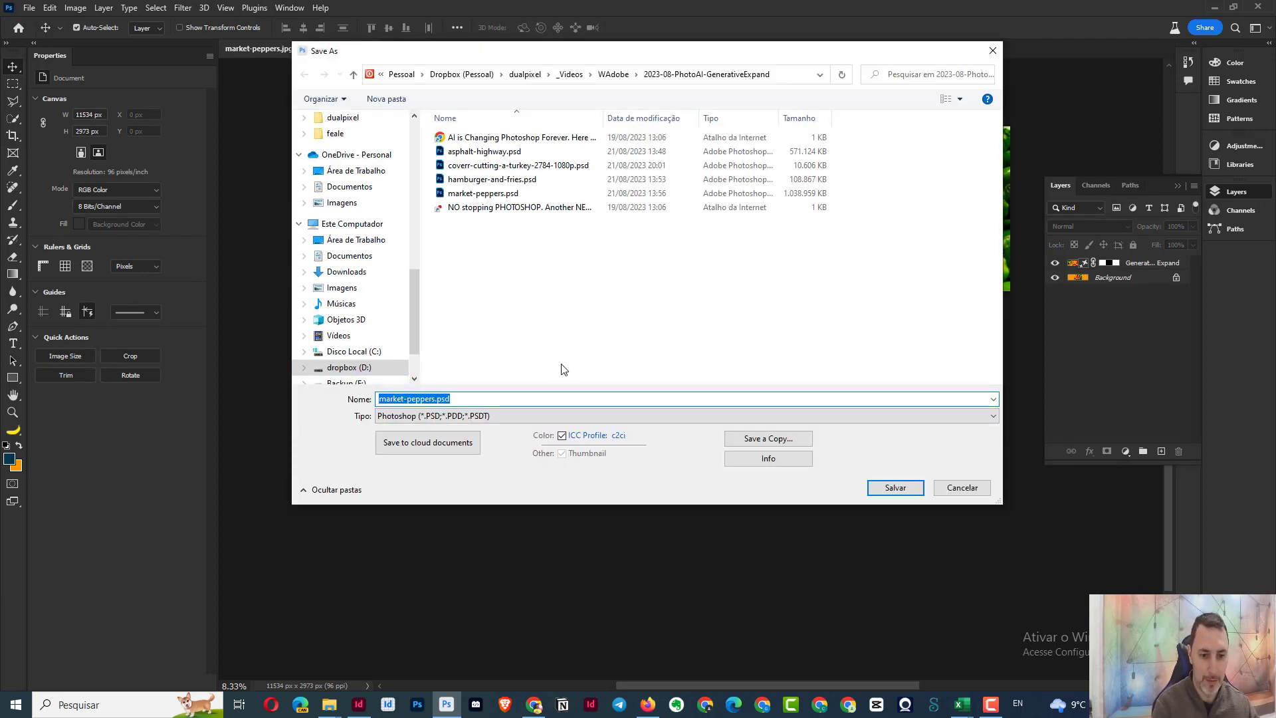
{"action": "key", "text": "Return"}
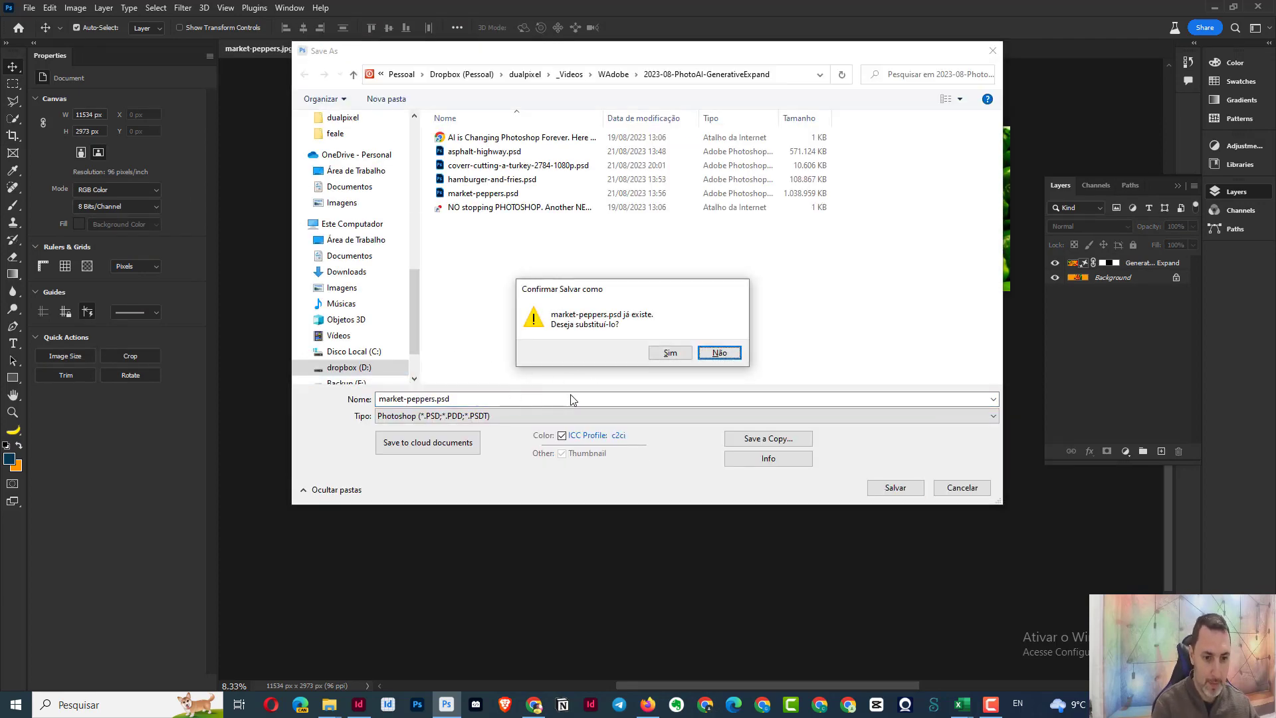
{"action": "left_click", "coordinate": [716, 360]}
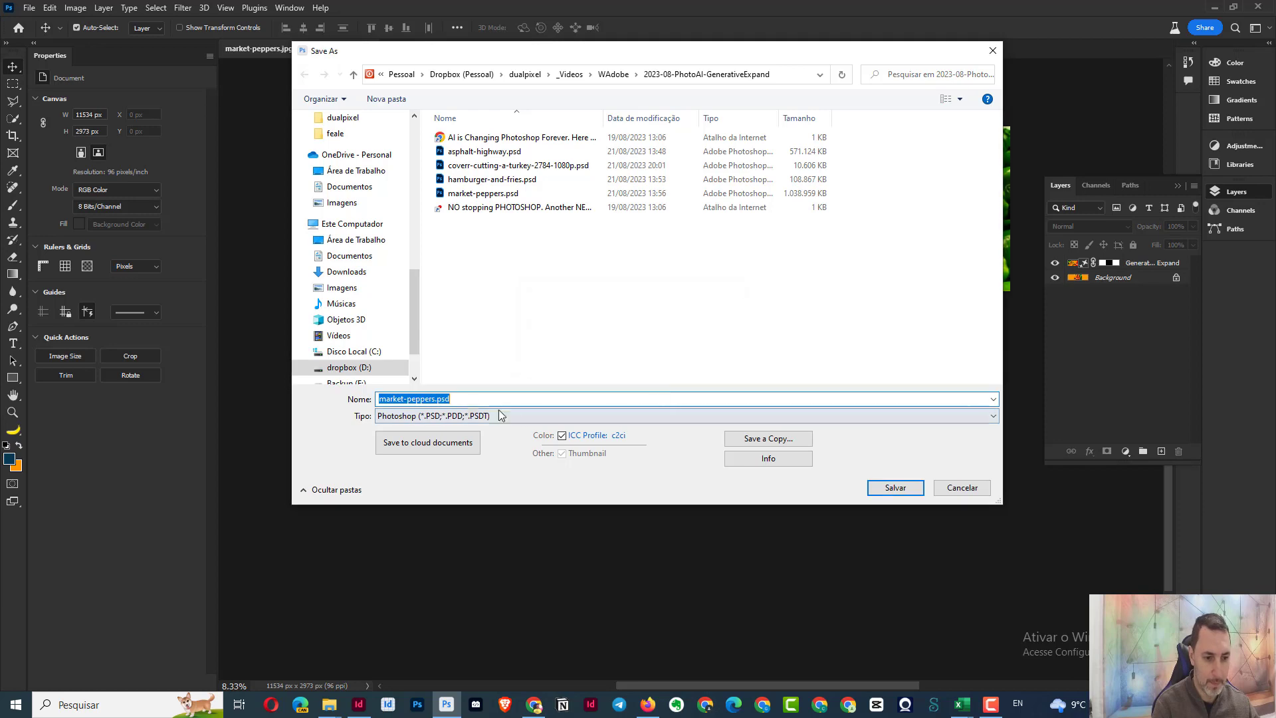
{"action": "left_click", "coordinate": [435, 399]}
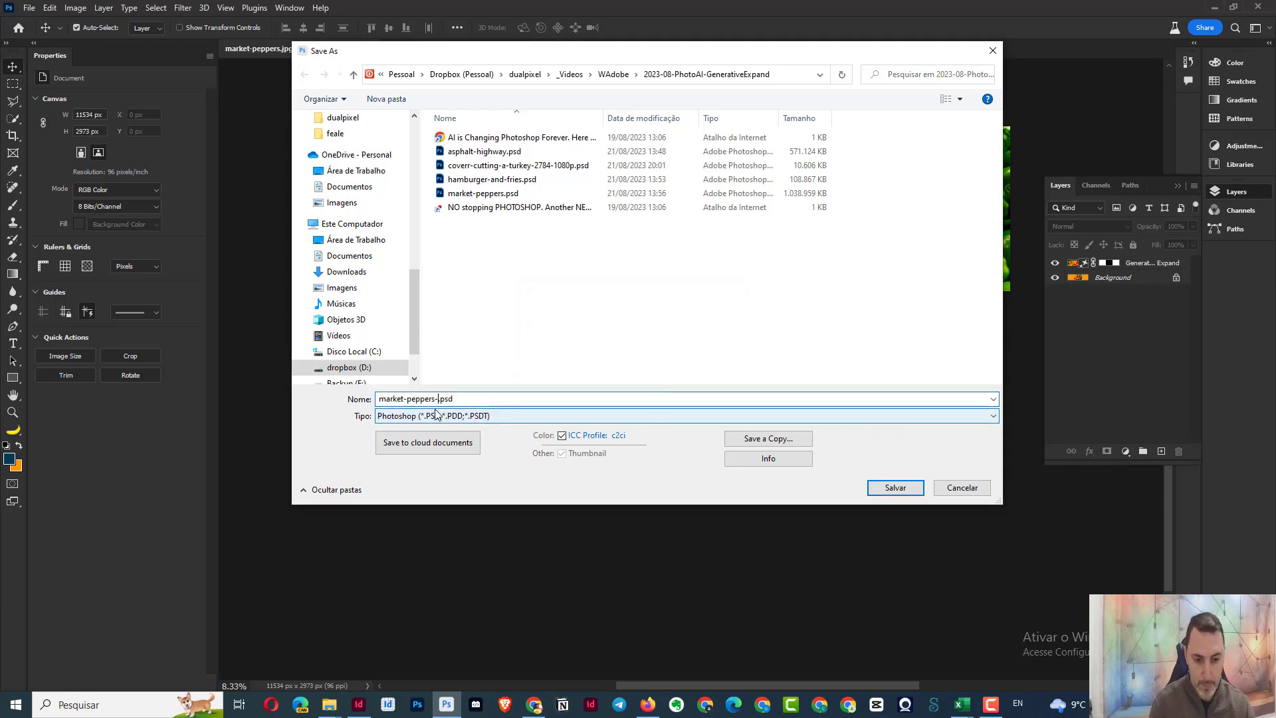
{"action": "key", "text": "Return"}
{"action": "key", "text": "Return"}
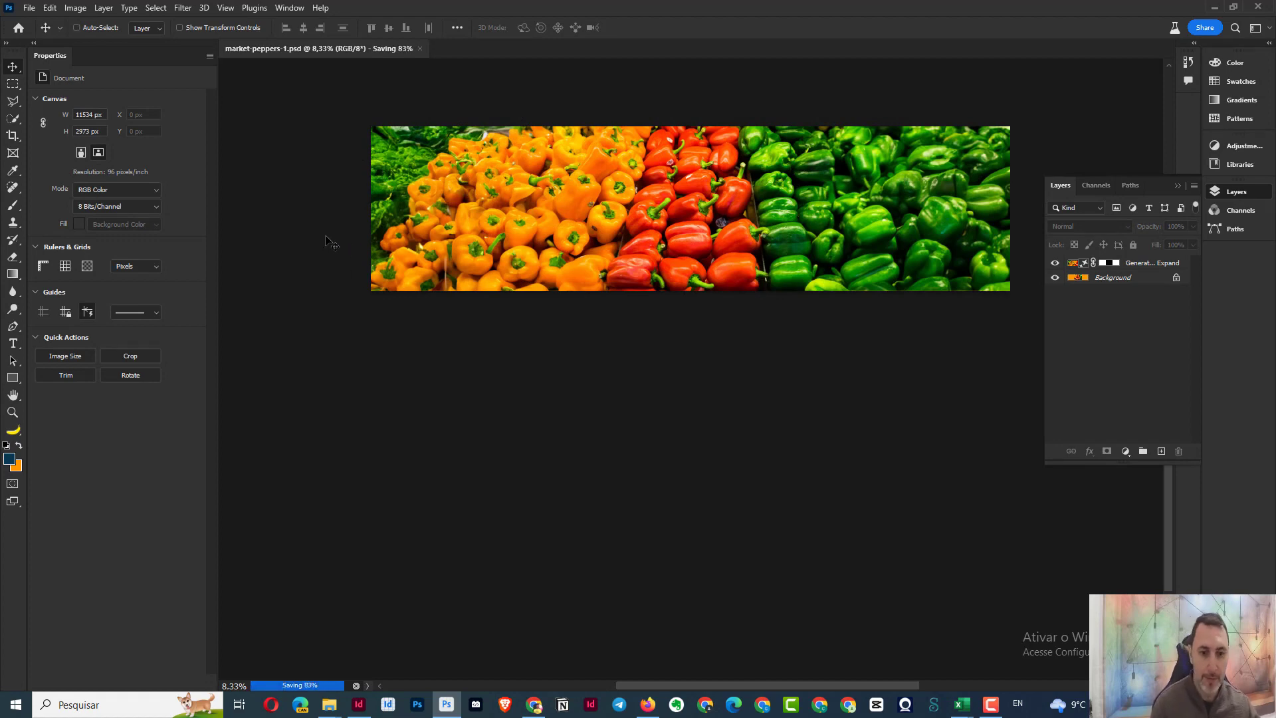
- Reorder the scratch disks to D:, F:, C:, disable C:, and confirm the preferences
{"action": "key", "text": "ctrl+k"}
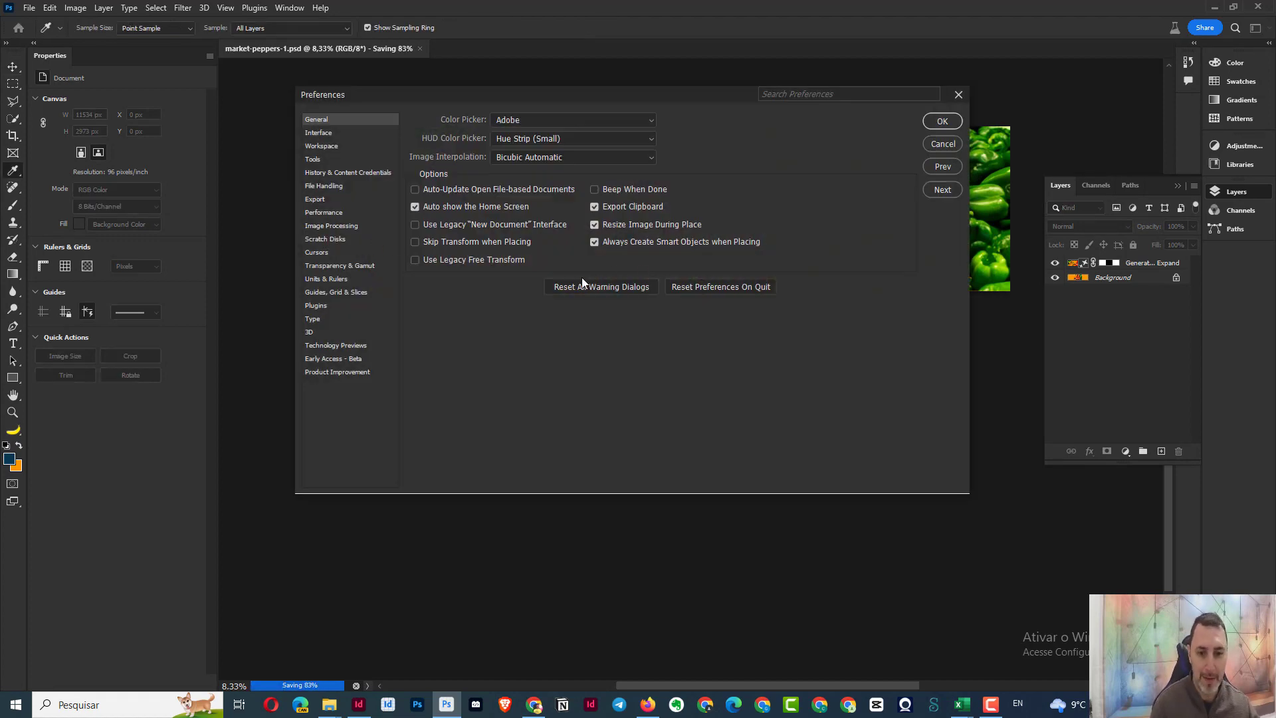
{"action": "left_click", "coordinate": [333, 240]}
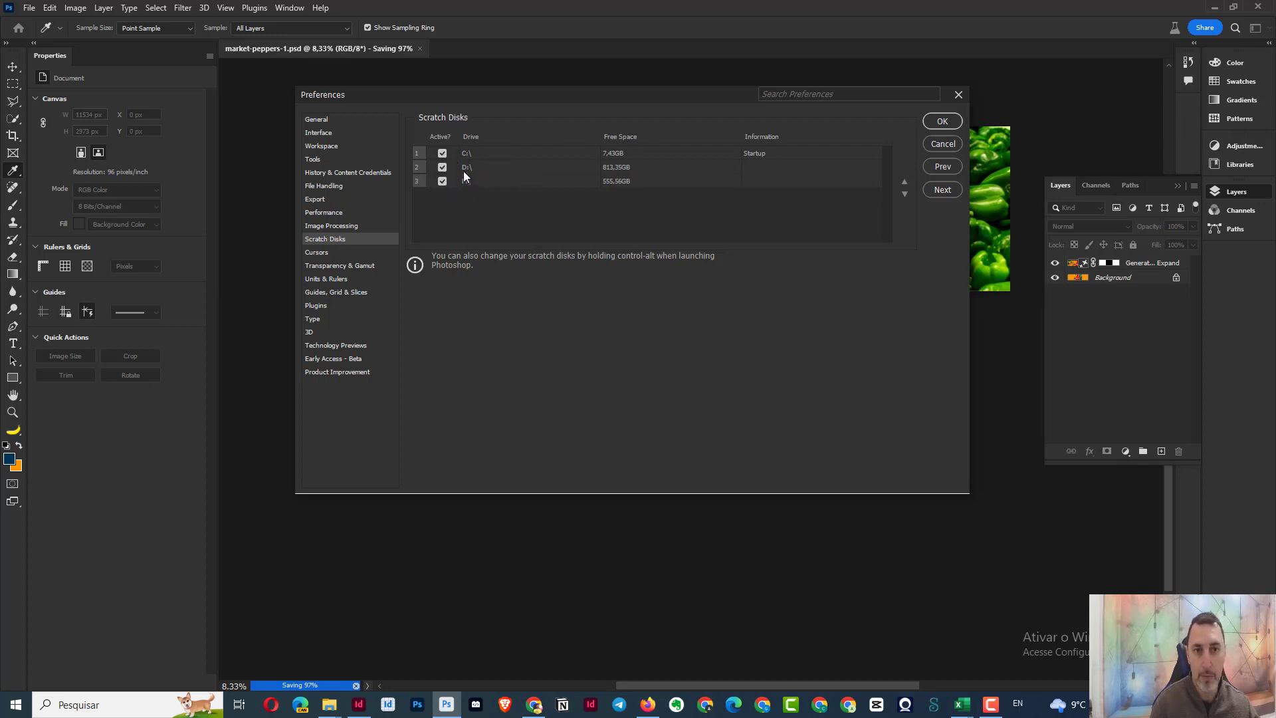
{"action": "left_click", "coordinate": [481, 168]}
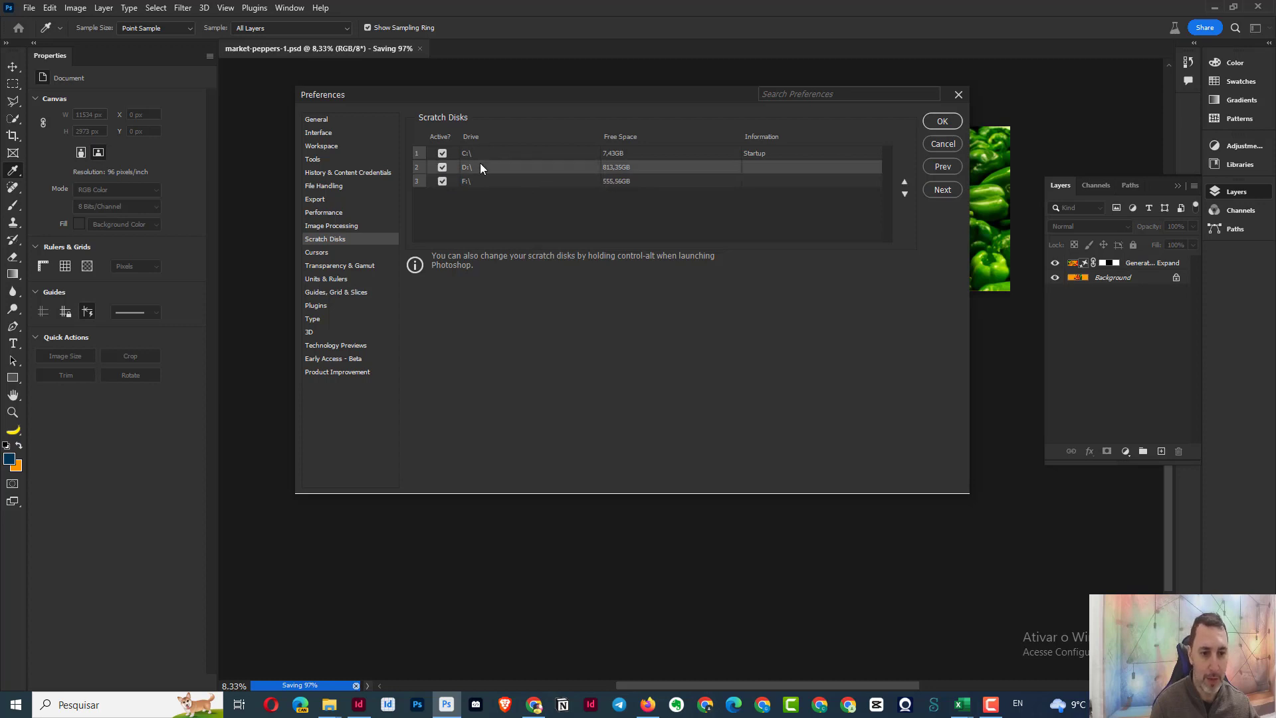
{"action": "left_click", "coordinate": [904, 182]}
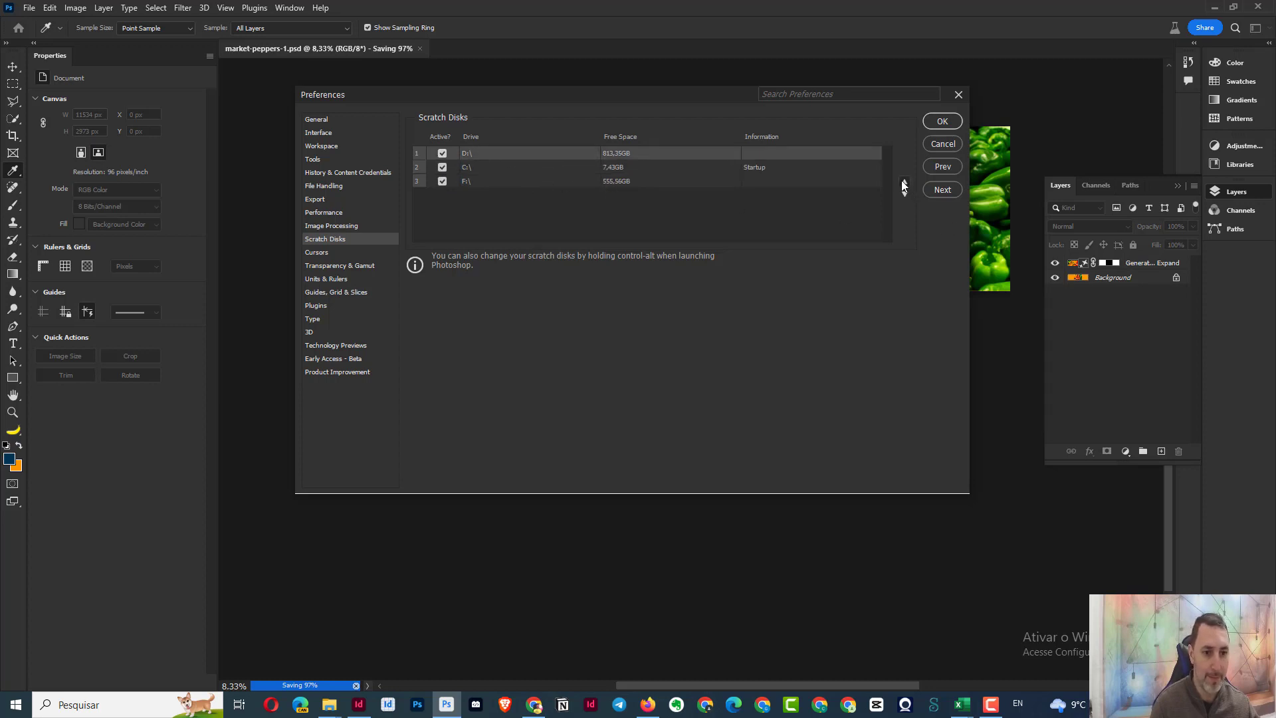
{"action": "left_click", "coordinate": [470, 181]}
{"action": "left_click", "coordinate": [905, 182]}
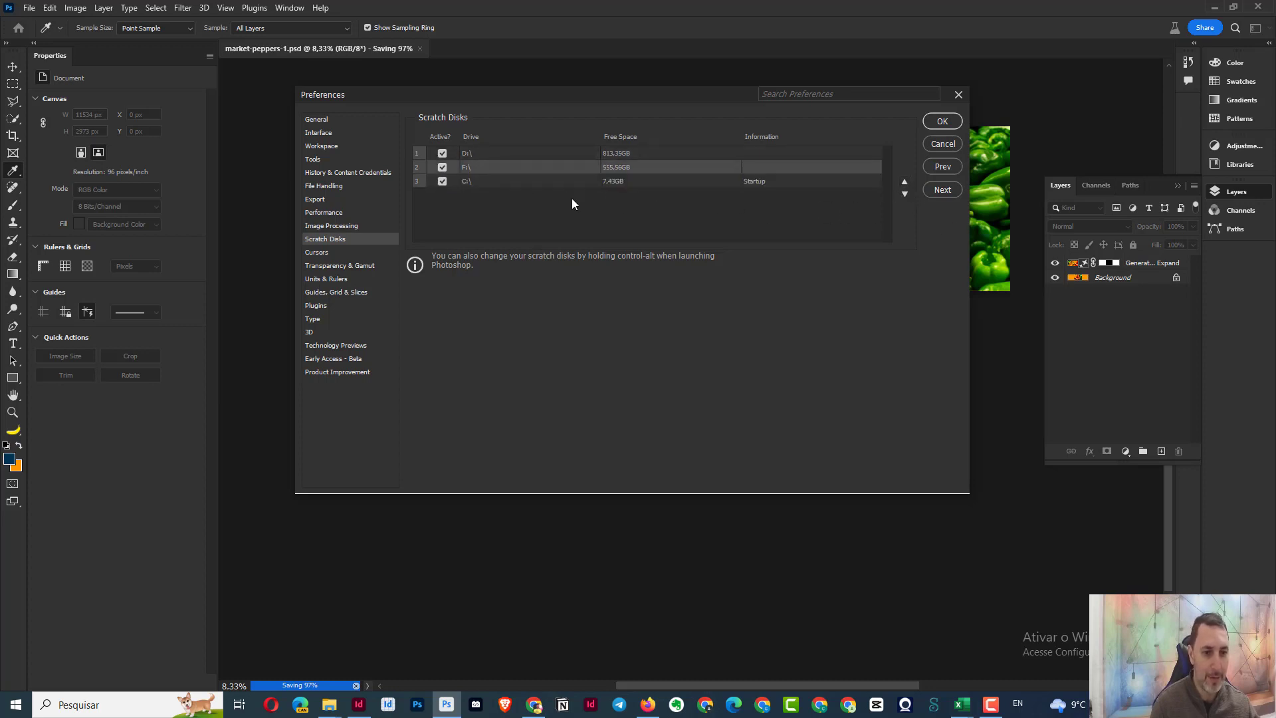
{"action": "left_click", "coordinate": [489, 181]}
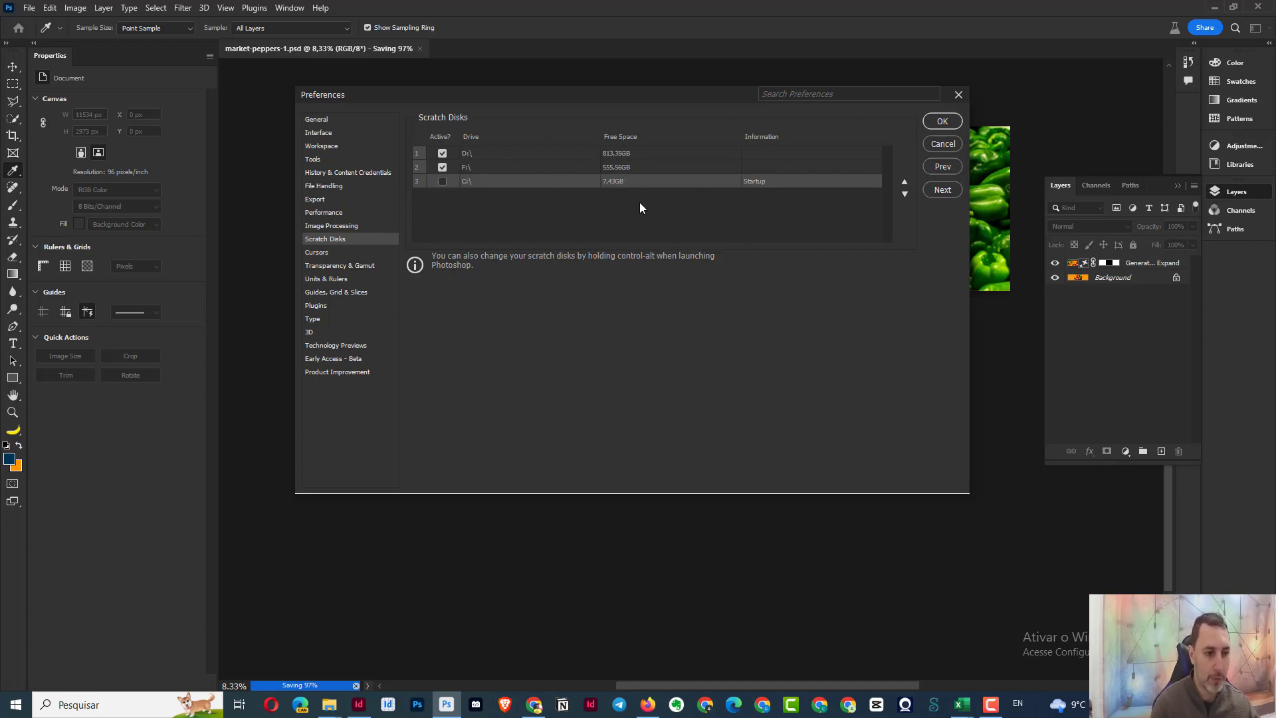
{"action": "left_click", "coordinate": [942, 122]}
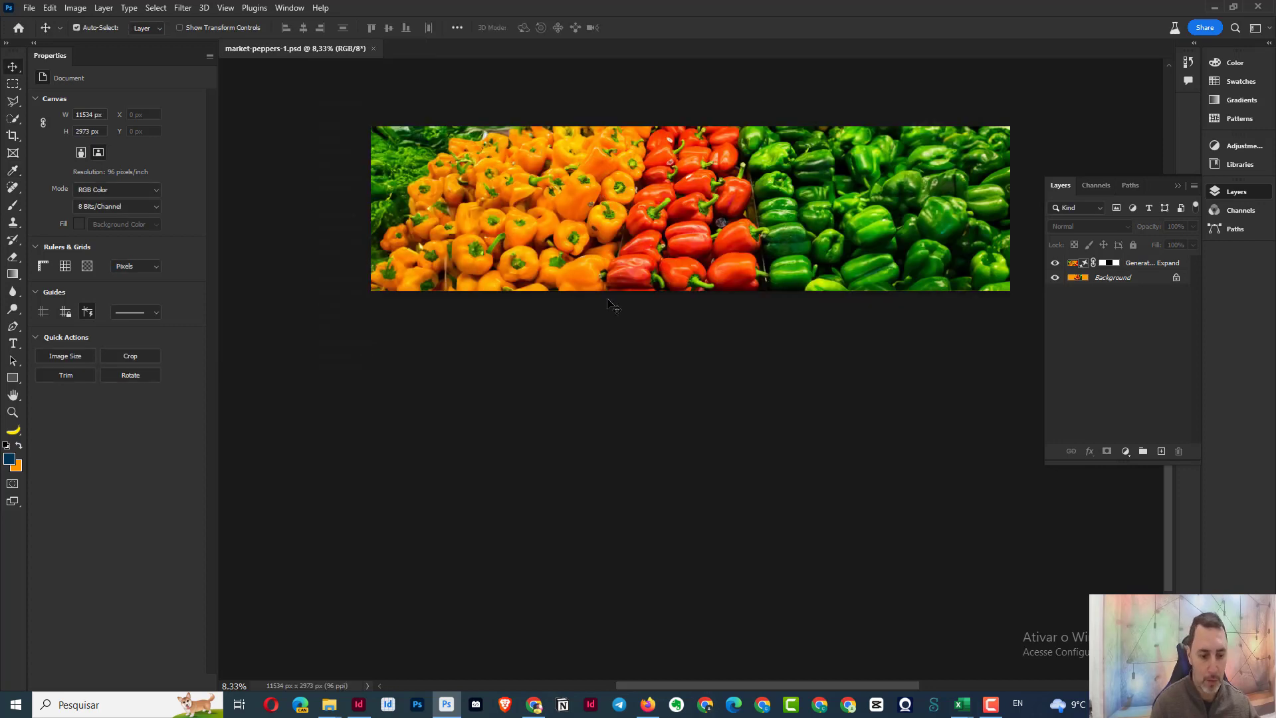
- Zoom out, check the canvas size unchanged, and drag the crop frame far above the peppers
{"action": "key", "text": "ctrl+minus"}
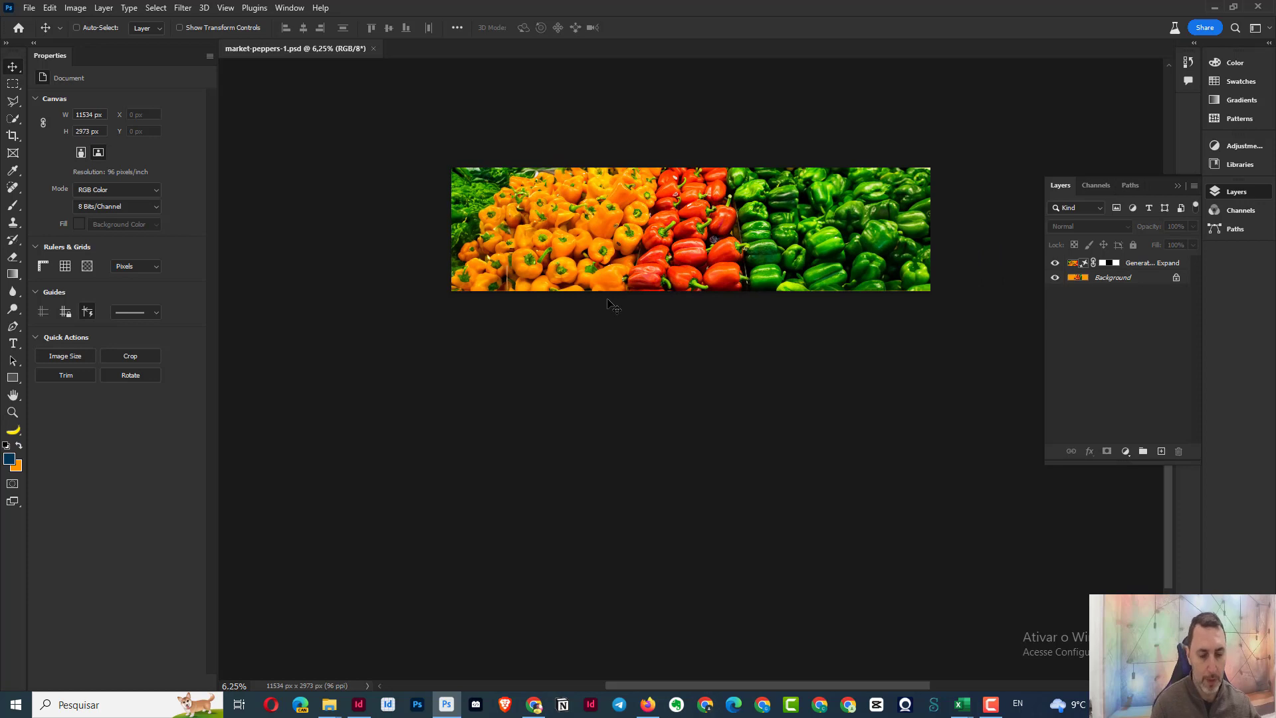
{"action": "key", "text": "ctrl+alt+c"}
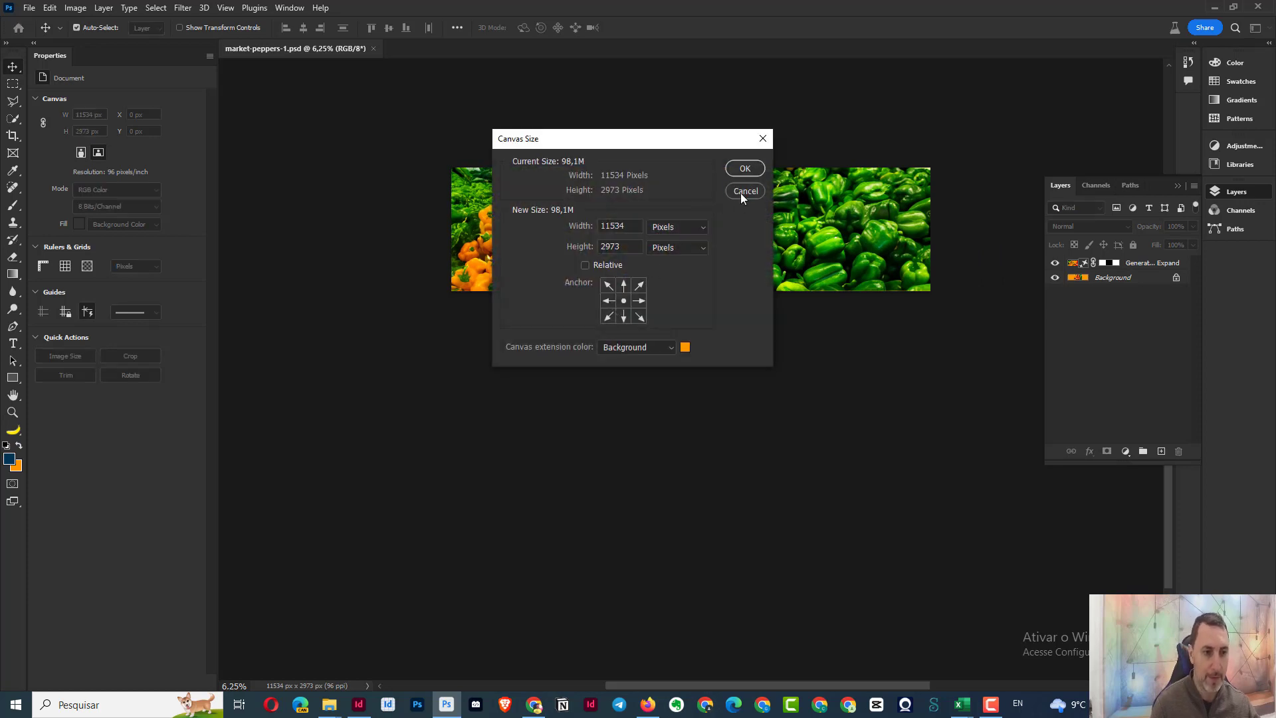
{"action": "left_click", "coordinate": [742, 197]}
{"action": "key", "text": "c"}
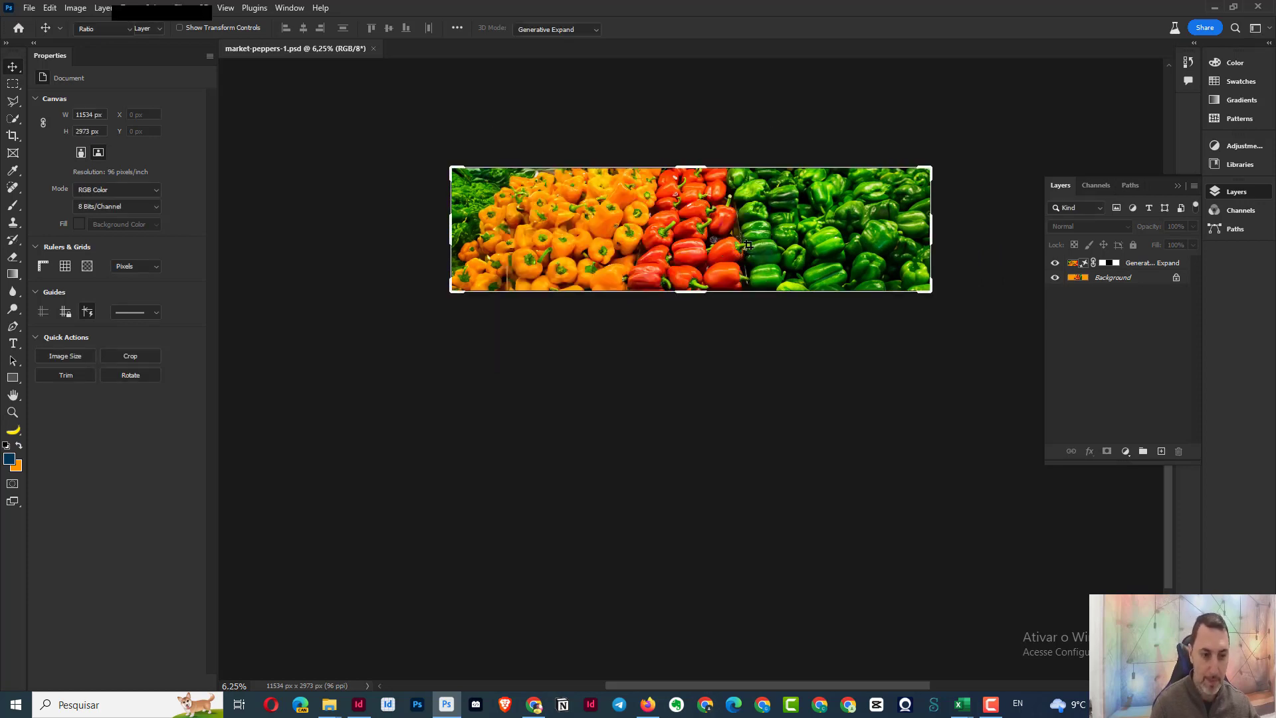
{"action": "left_click_drag", "start_coordinate": [709, 185], "coordinate": [707, 73]}
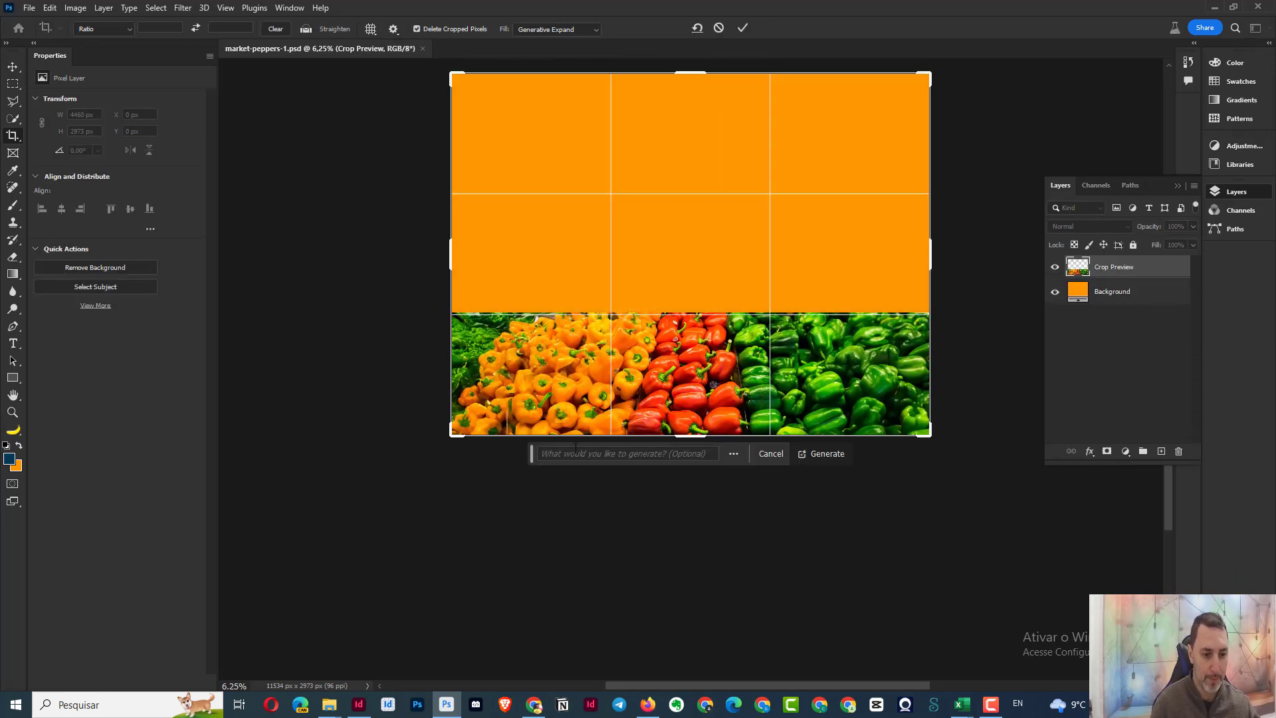
- Generate a 'barraca de feira' market stall in the expanded space above the peppers
{"action": "type", "text": "barraca "}
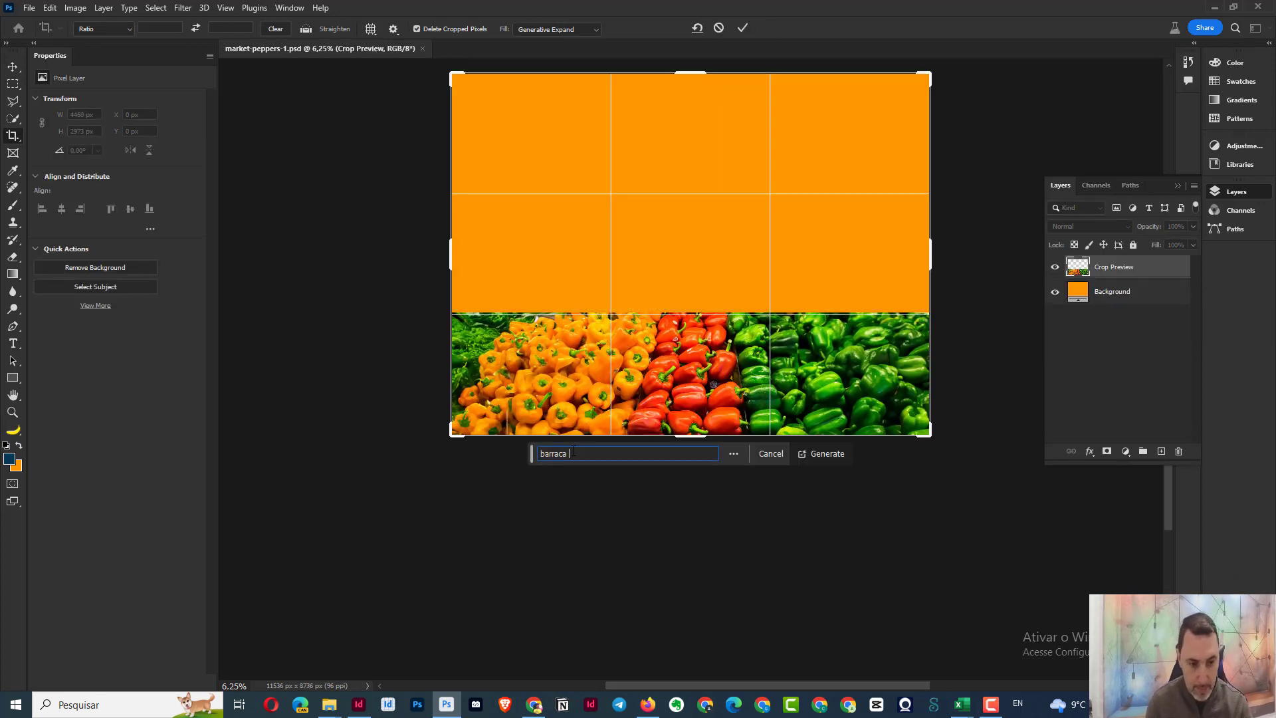
{"action": "type", "text": "de feira"}
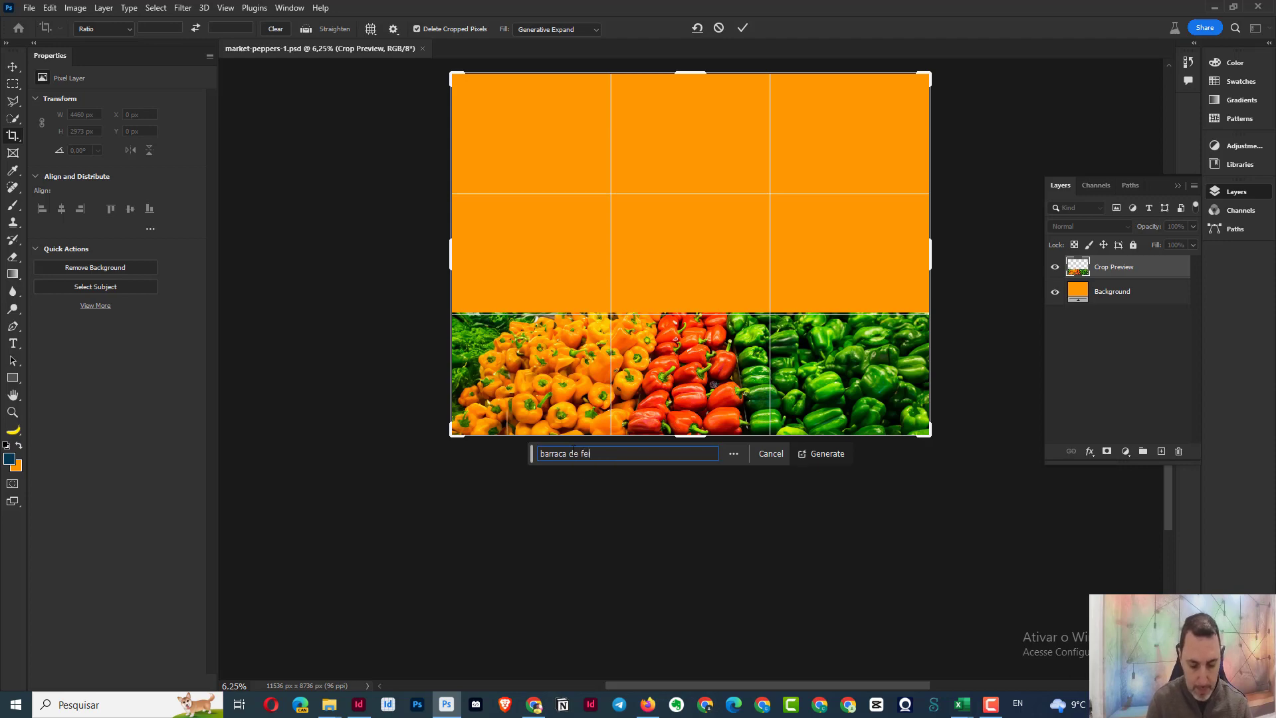
{"action": "left_click", "coordinate": [814, 456]}
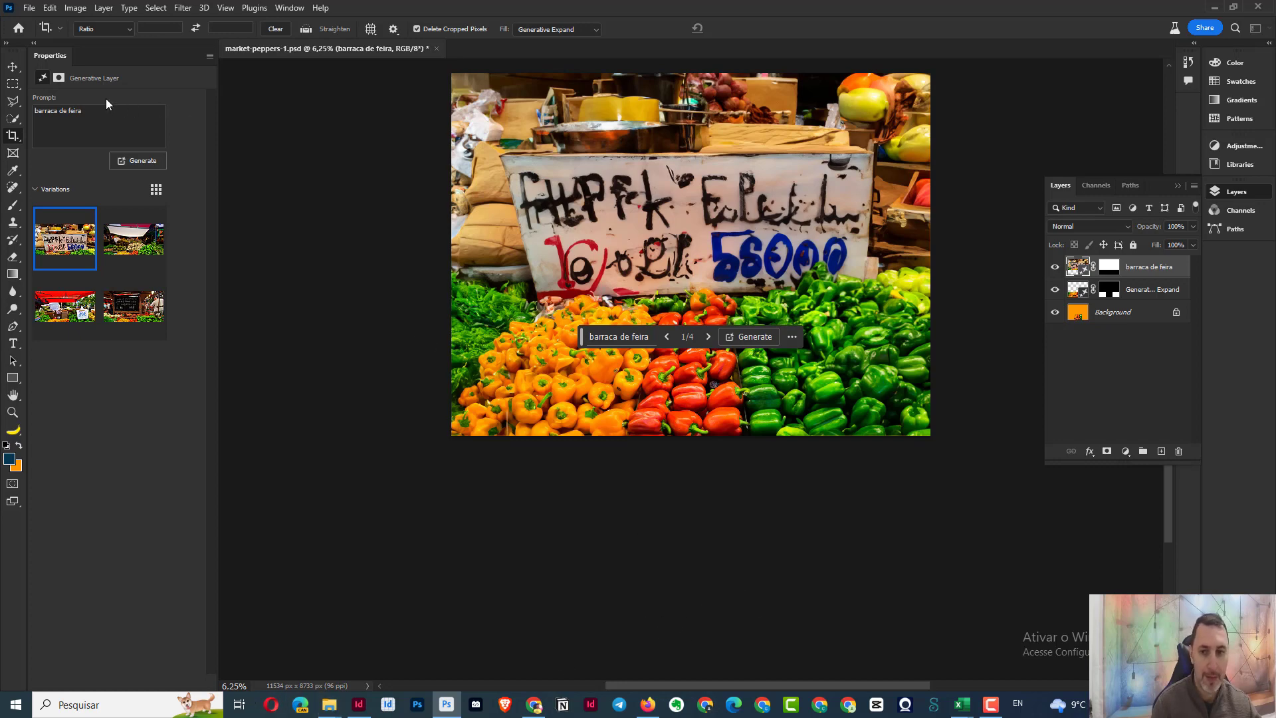
{"action": "left_click", "coordinate": [13, 67]}
{"action": "key", "text": "ctrl"}
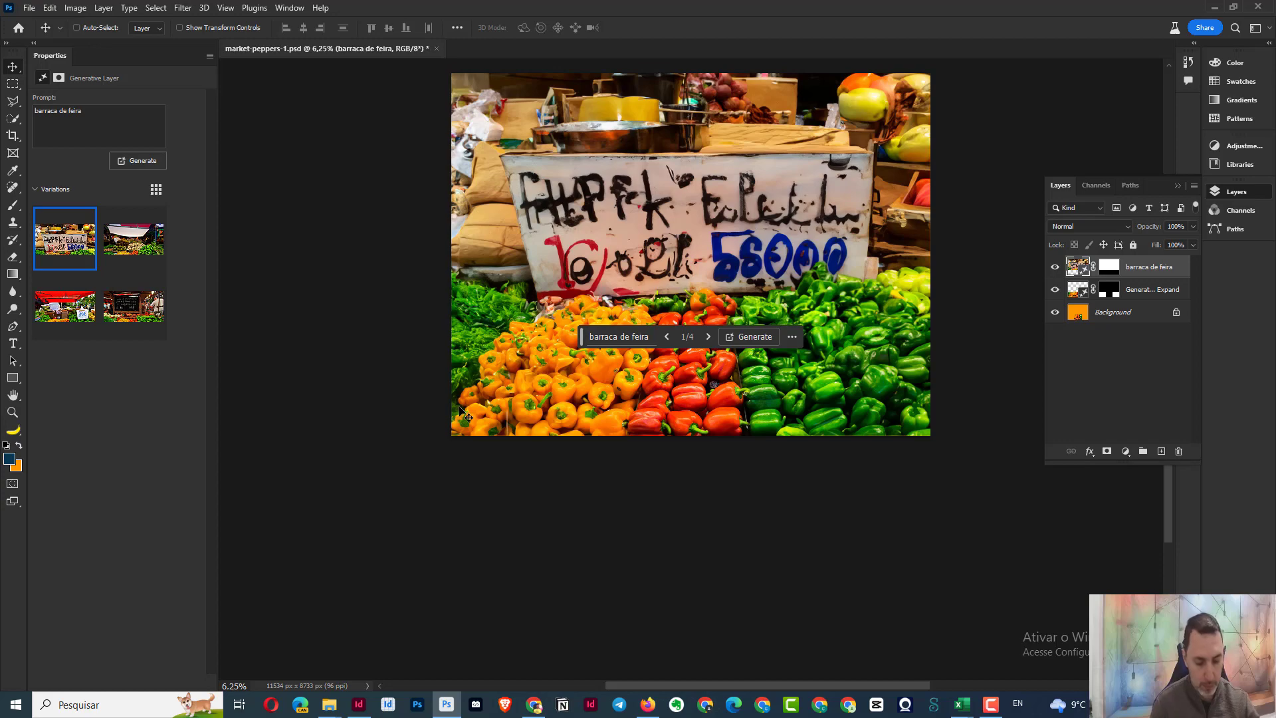
{"action": "key", "text": "ctrl+plus"}
{"action": "key", "text": "ctrl+plus"}
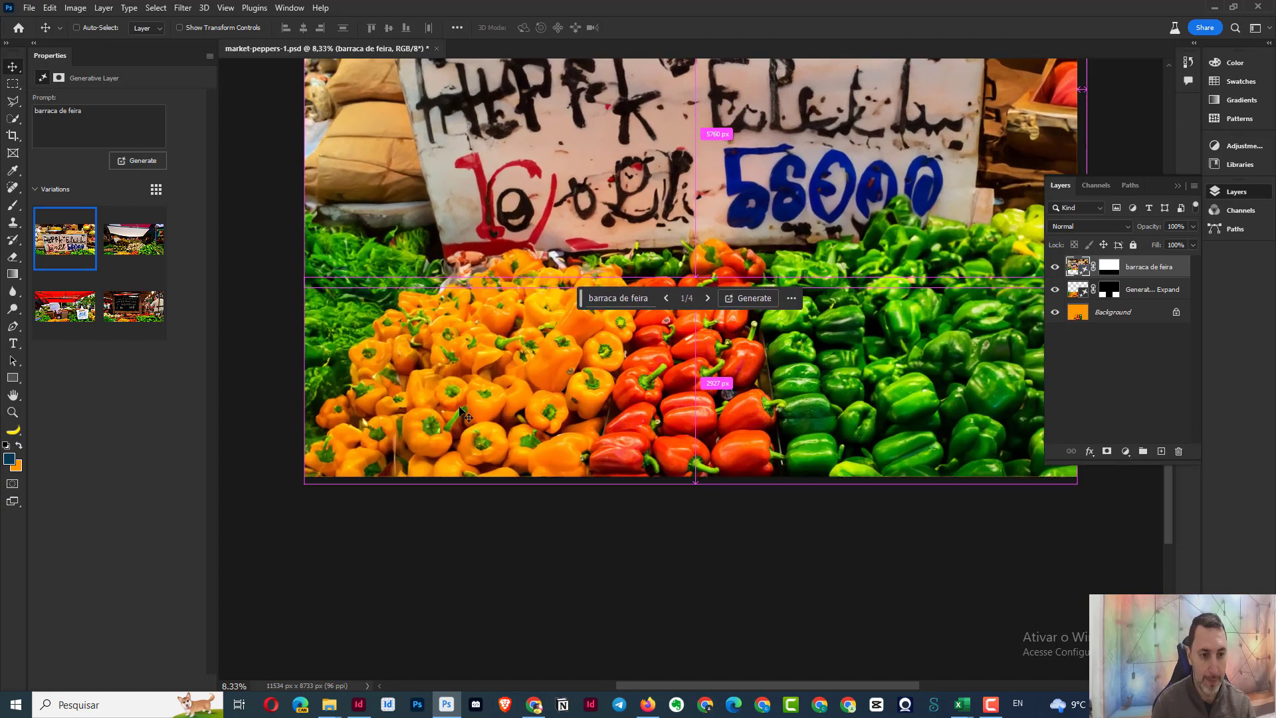
{"action": "key", "text": "ctrl+plus"}
{"action": "scroll", "coordinate": [490, 259], "scroll_direction": "up", "scroll_amount": 3}
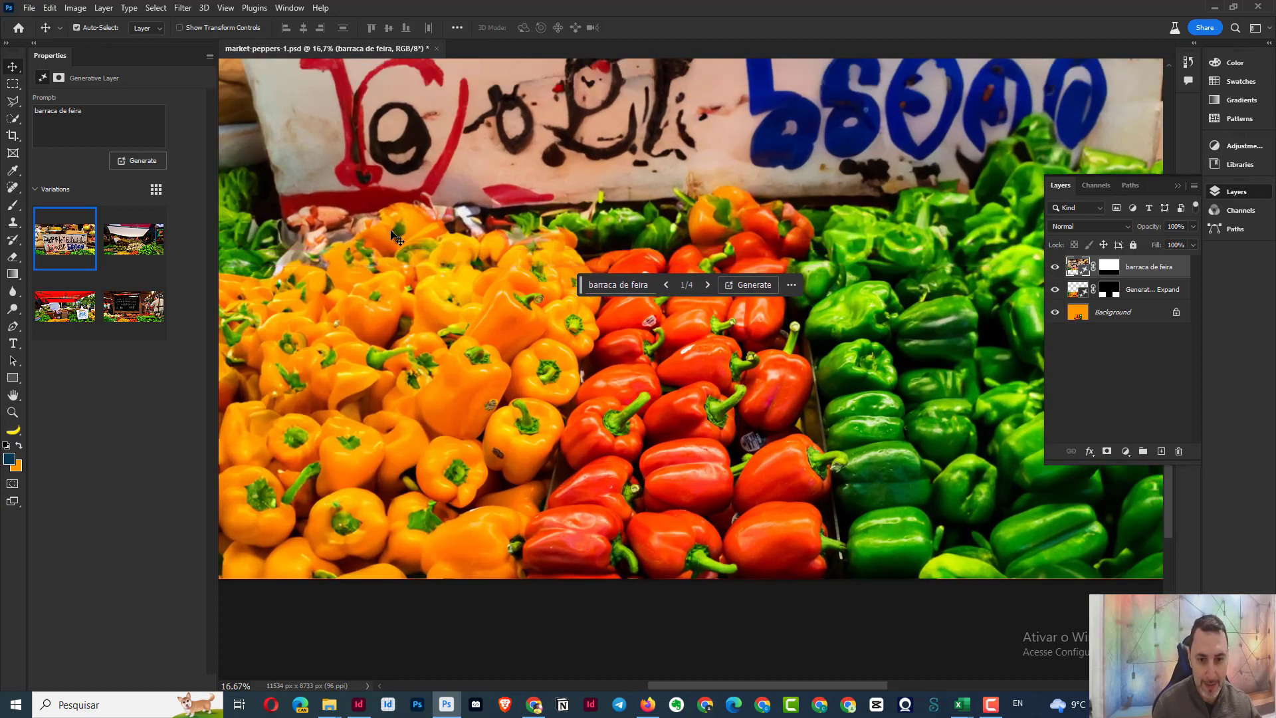
{"action": "key", "text": "ctrl+plus"}
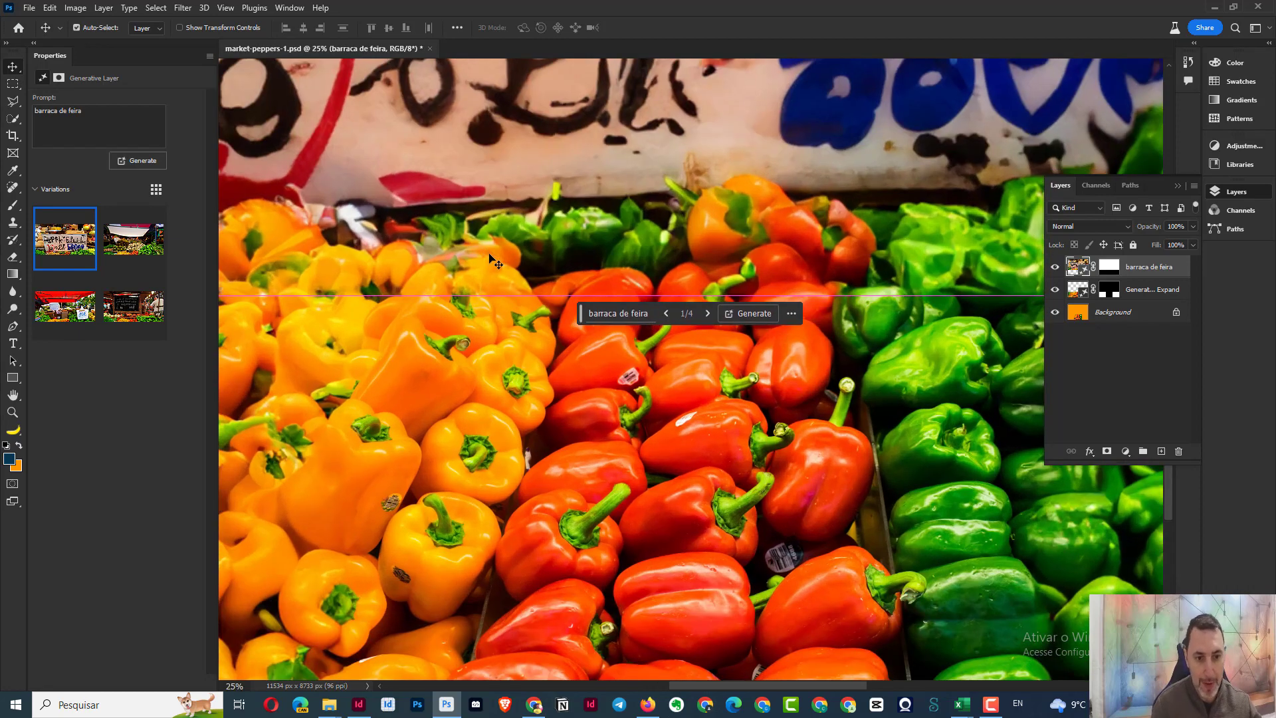
{"action": "left_click_drag", "start_coordinate": [710, 314], "coordinate": [952, 415]}
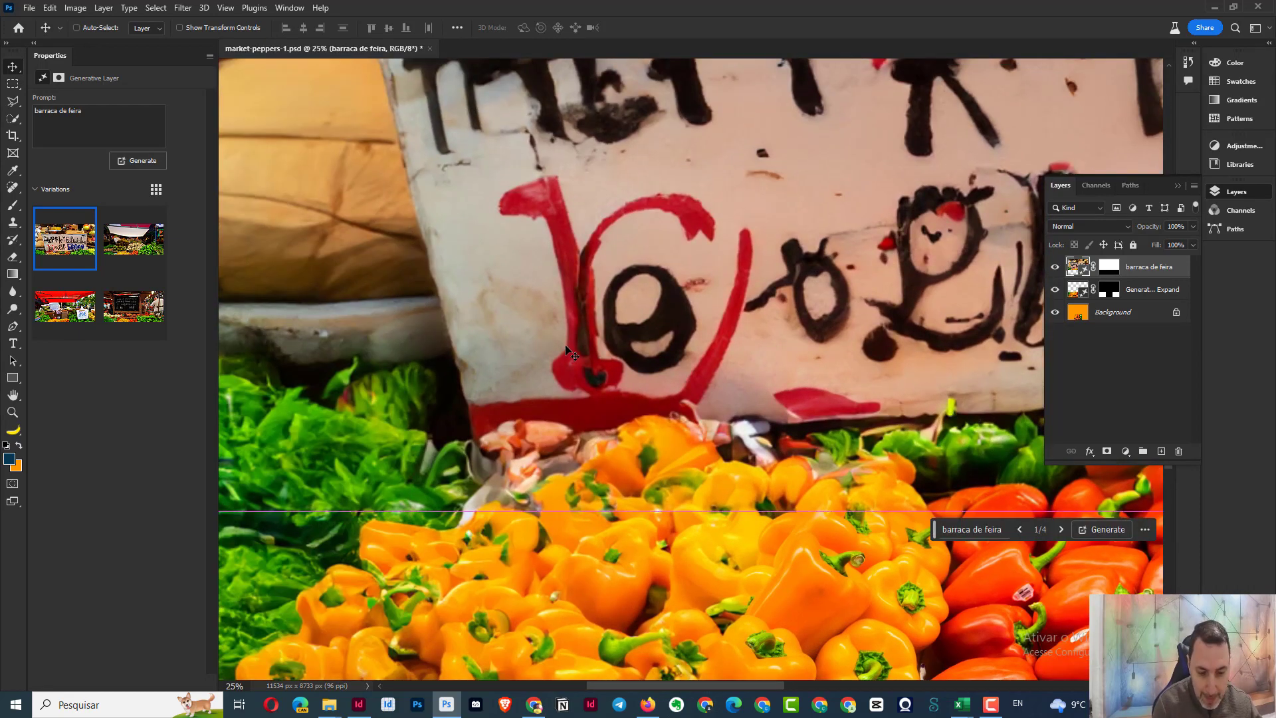
{"action": "scroll", "coordinate": [572, 354], "scroll_direction": "left", "scroll_amount": 1}
{"action": "key", "text": "ctrl+plus"}
{"action": "key", "text": "ctrl+plus"}
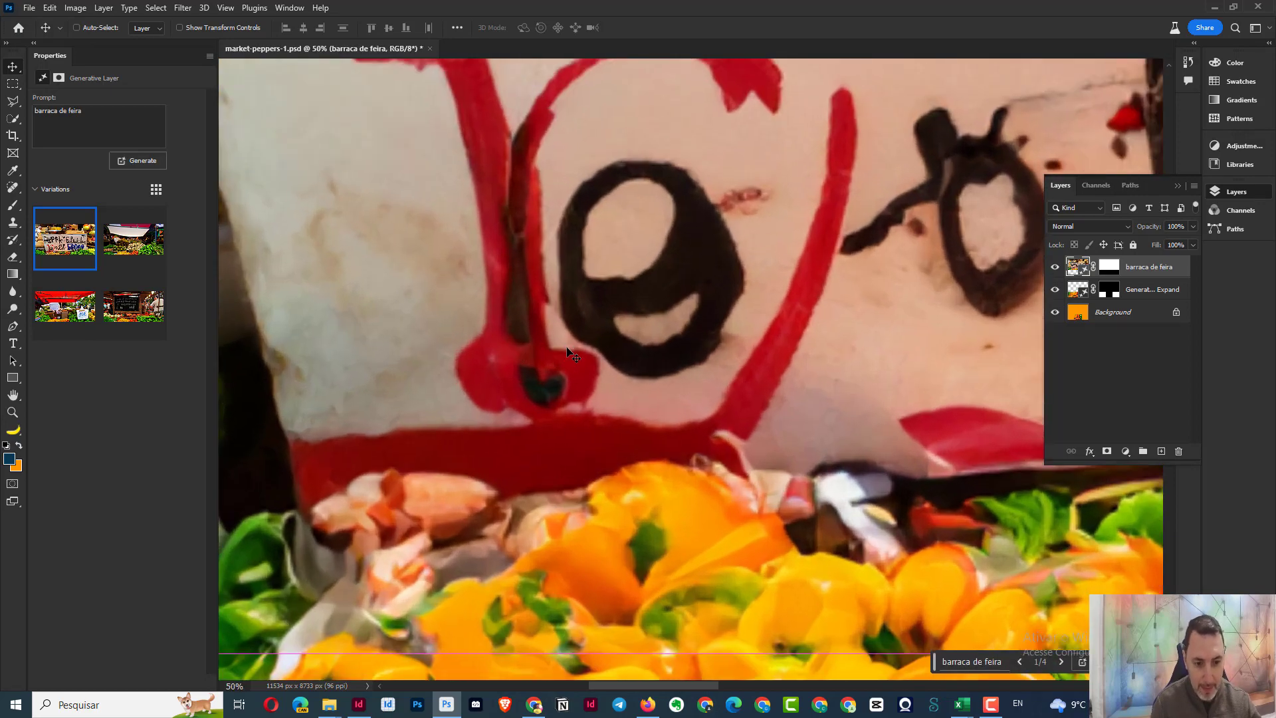
{"action": "left_click_drag", "start_coordinate": [570, 359], "coordinate": [771, 123]}
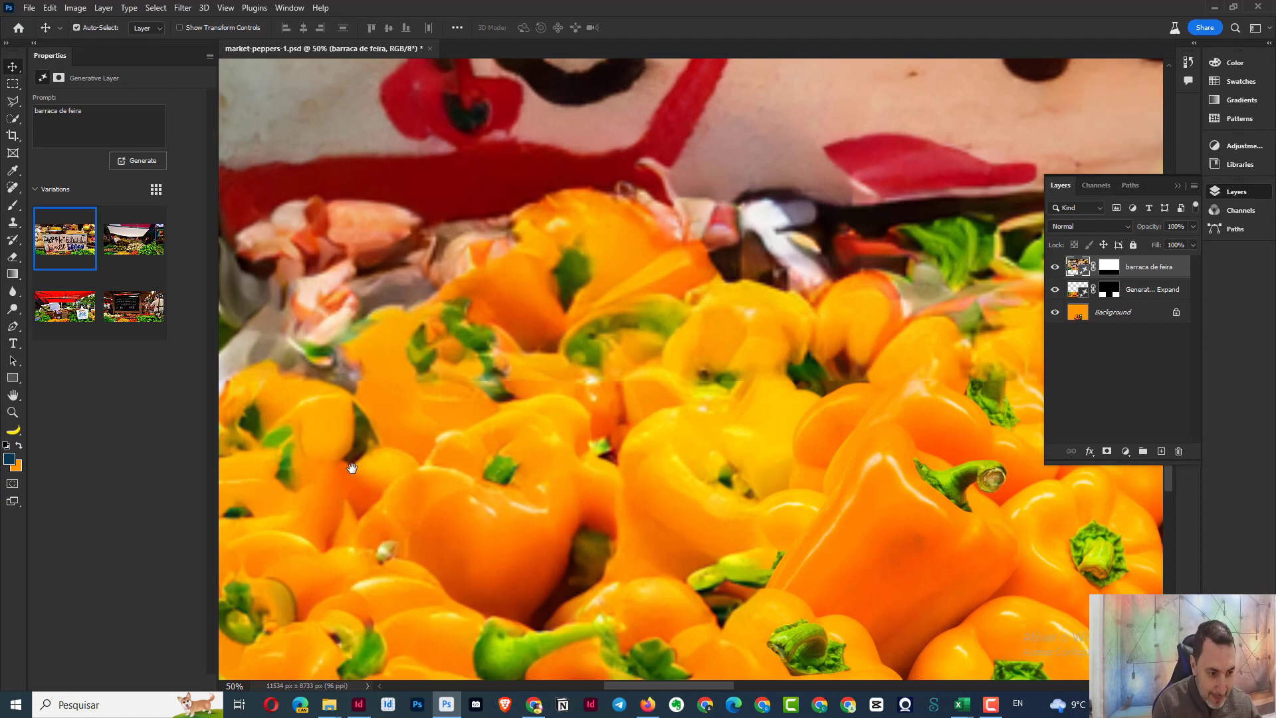
{"action": "mouse_move", "coordinate": [744, 518]}
{"action": "left_mouse_down"}
{"action": "mouse_move", "coordinate": [543, 473]}
{"action": "mouse_move", "coordinate": [684, 456]}
{"action": "mouse_move", "coordinate": [857, 380]}
{"action": "left_mouse_up"}
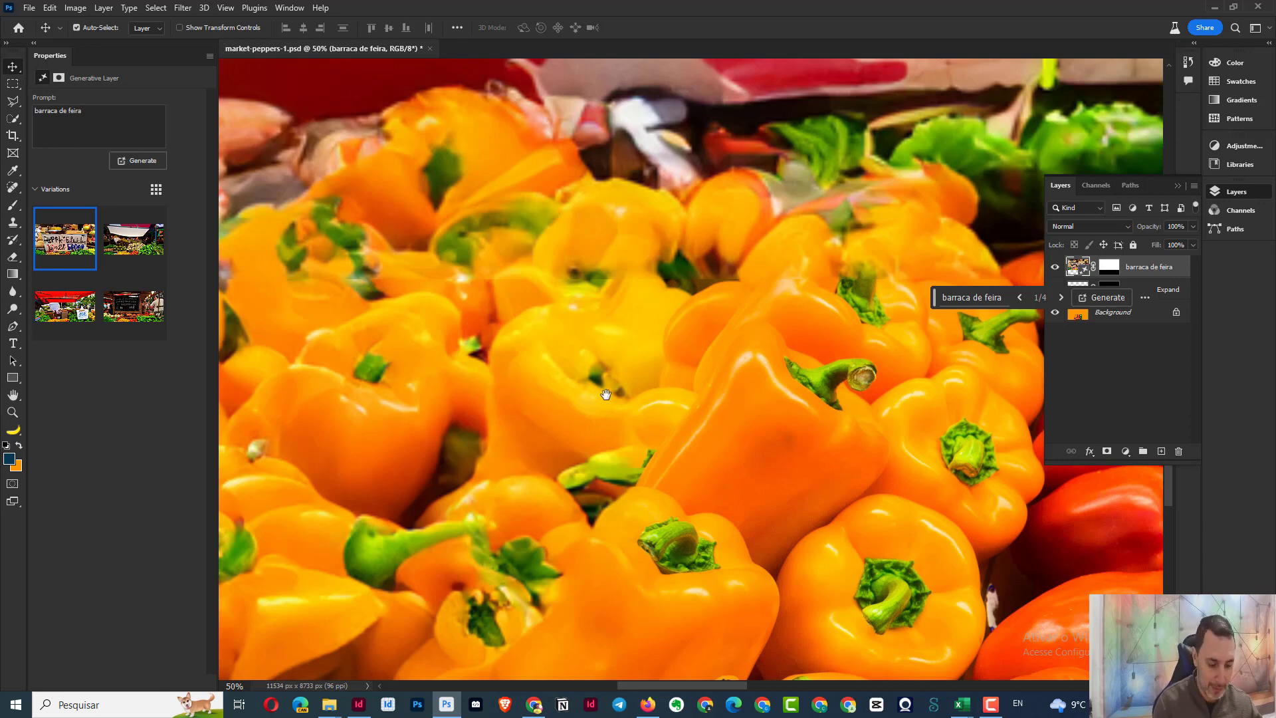
{"action": "key", "text": "ctrl"}
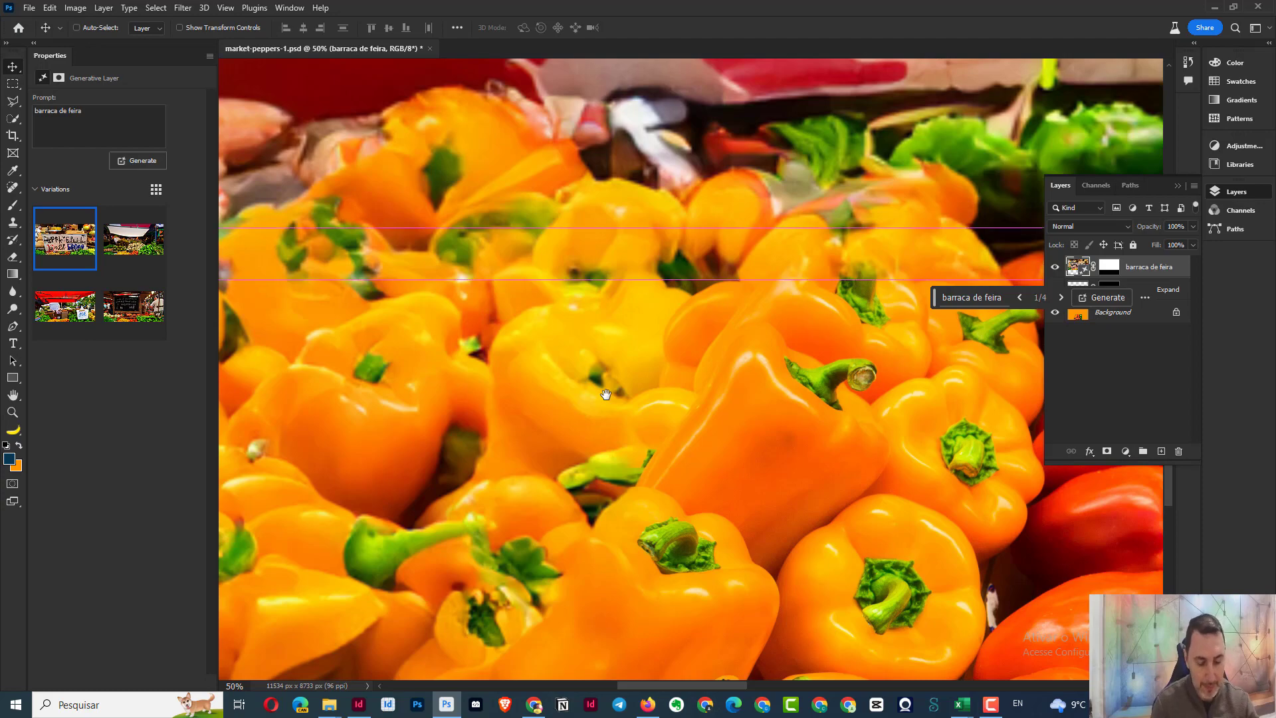
{"action": "scroll", "coordinate": [605, 394], "scroll_direction": "down", "scroll_amount": 2}
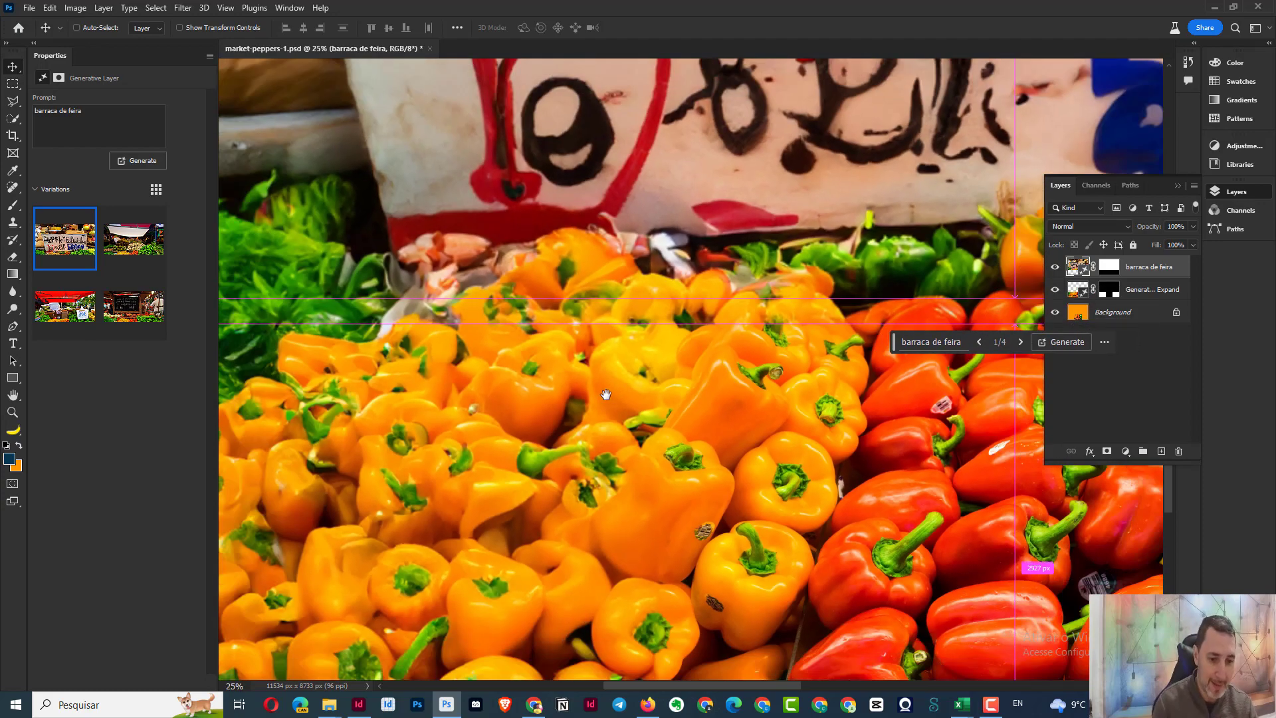
{"action": "scroll", "coordinate": [605, 394], "scroll_direction": "down", "scroll_amount": 1}
{"action": "scroll", "coordinate": [605, 395], "scroll_direction": "down", "scroll_amount": 1}
{"action": "scroll", "coordinate": [606, 394], "scroll_direction": "down", "scroll_amount": 1}
{"action": "scroll", "coordinate": [606, 395], "scroll_direction": "down", "scroll_amount": 1}
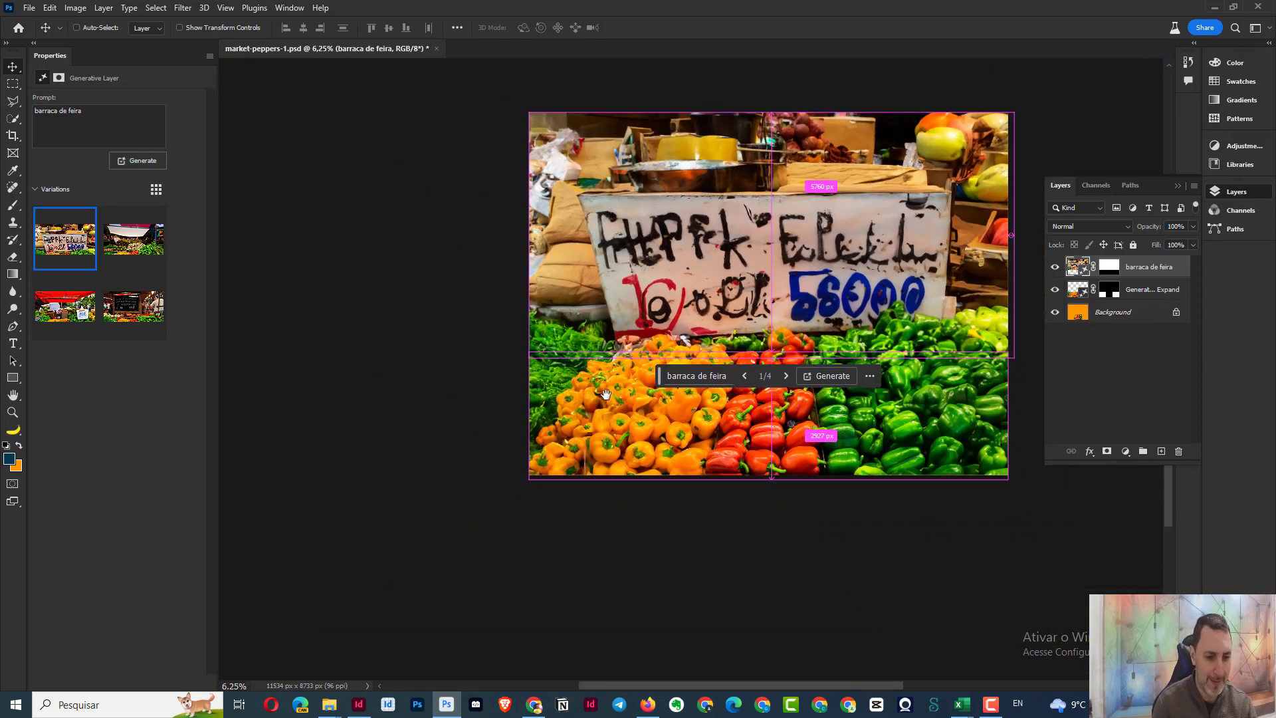
{"action": "scroll", "coordinate": [606, 394], "scroll_direction": "up", "scroll_amount": 1}
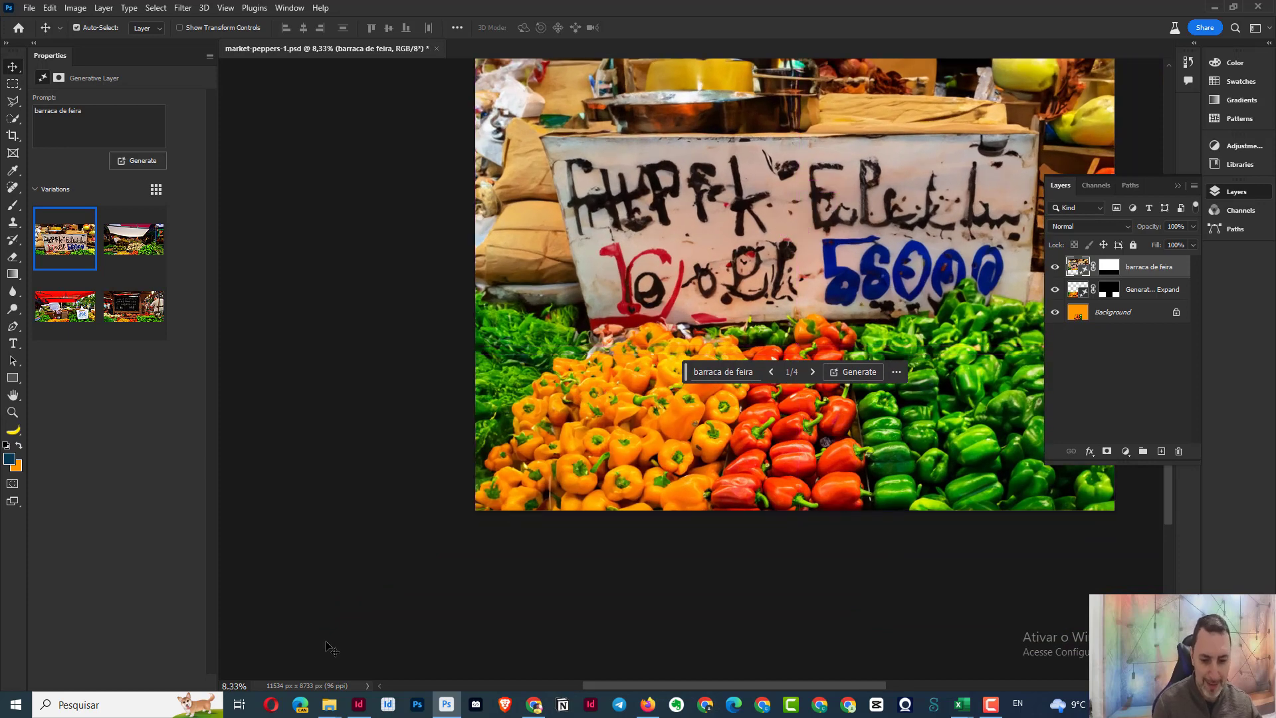
{"action": "left_click_drag", "start_coordinate": [789, 598], "coordinate": [642, 623]}
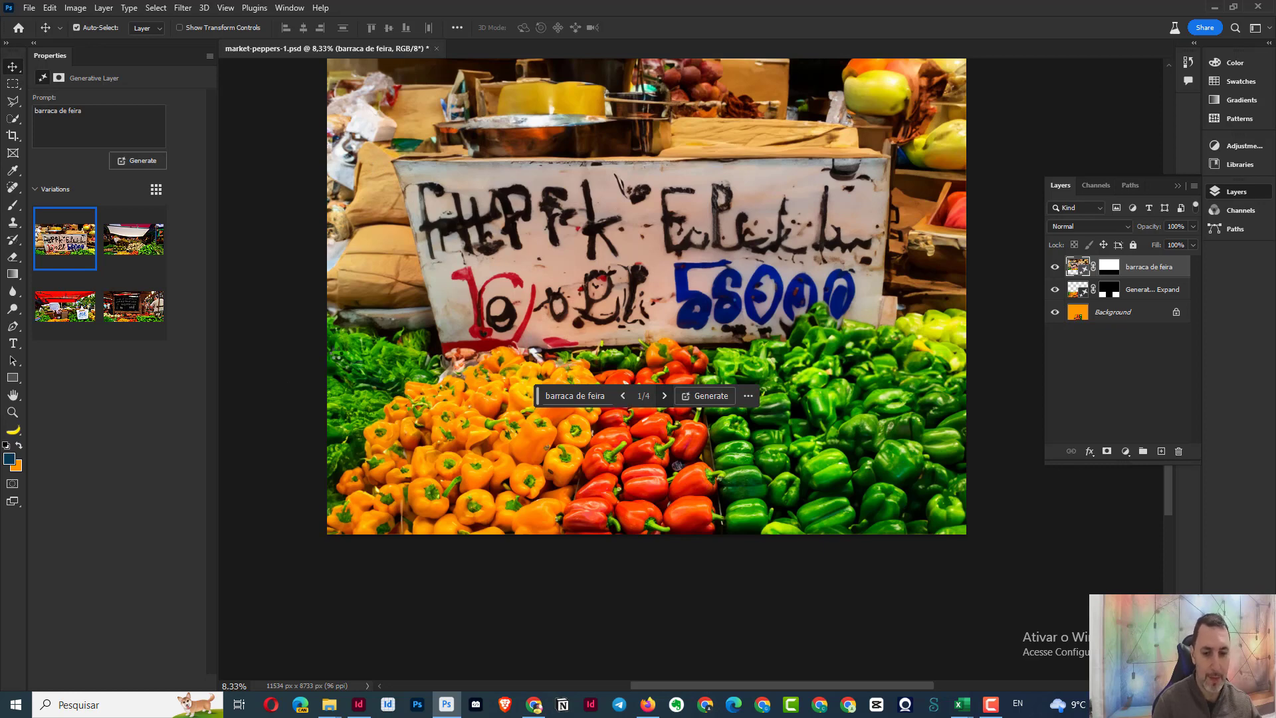
- Choose the second variation: a white-awning stall with potatoes above the peppers
{"action": "left_click", "coordinate": [147, 247]}
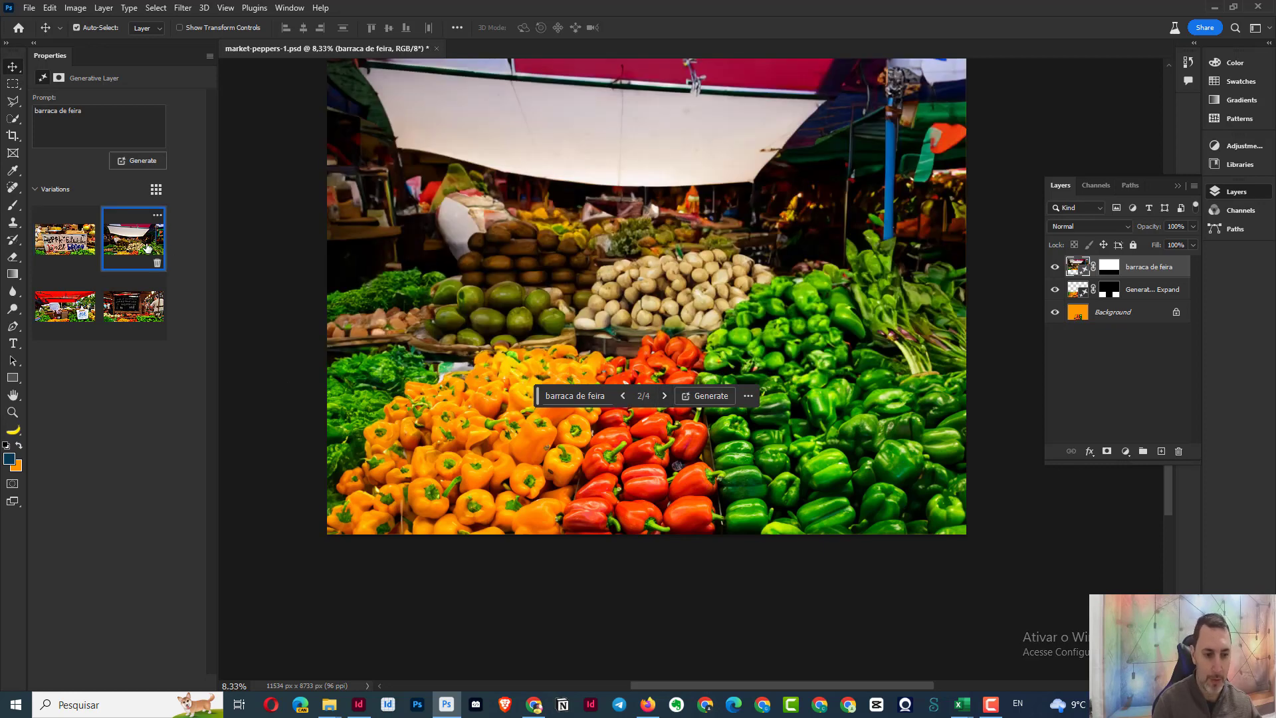